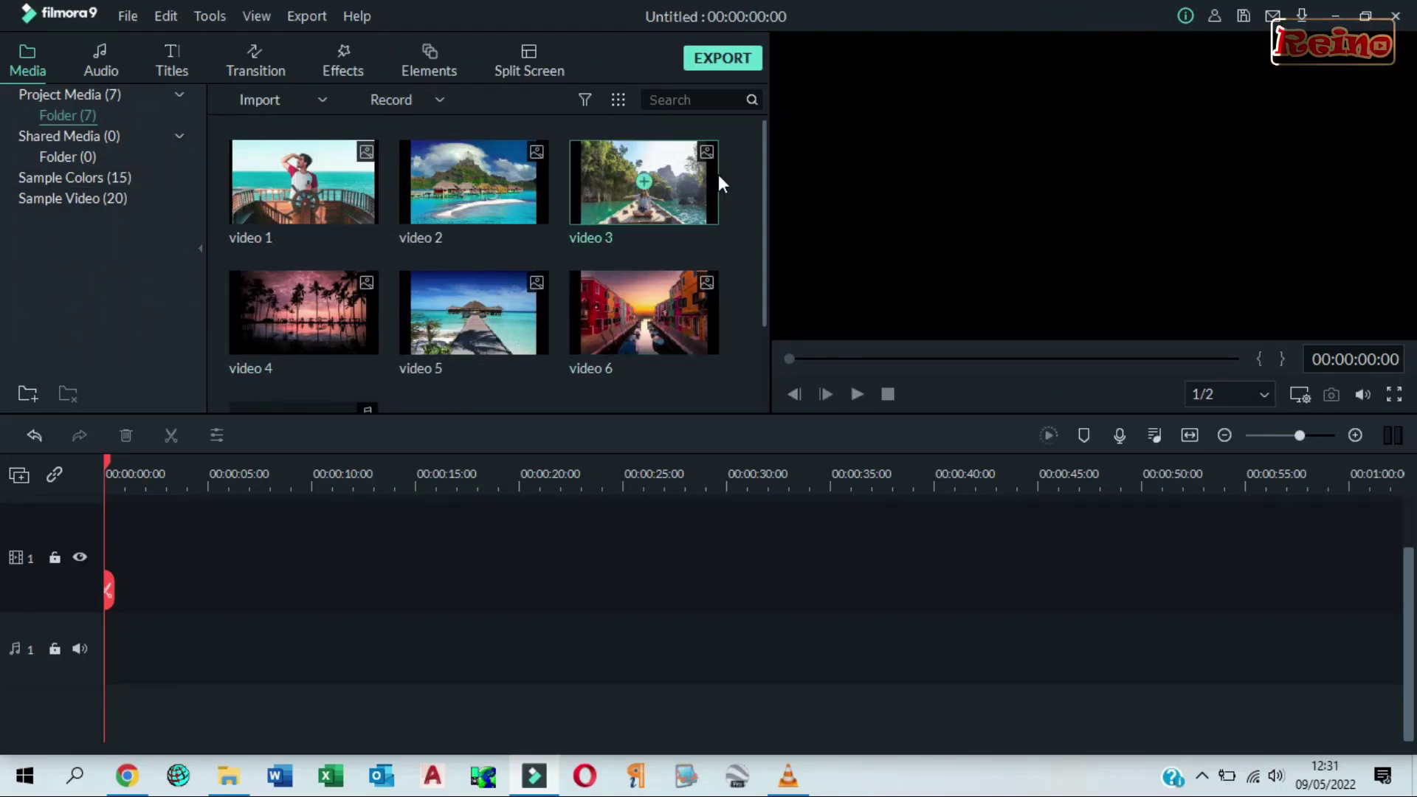
Step: Append photos video 1 through video 6 to the timeline in order, then return the playhead near the start
drag(765, 179, 760, 256)
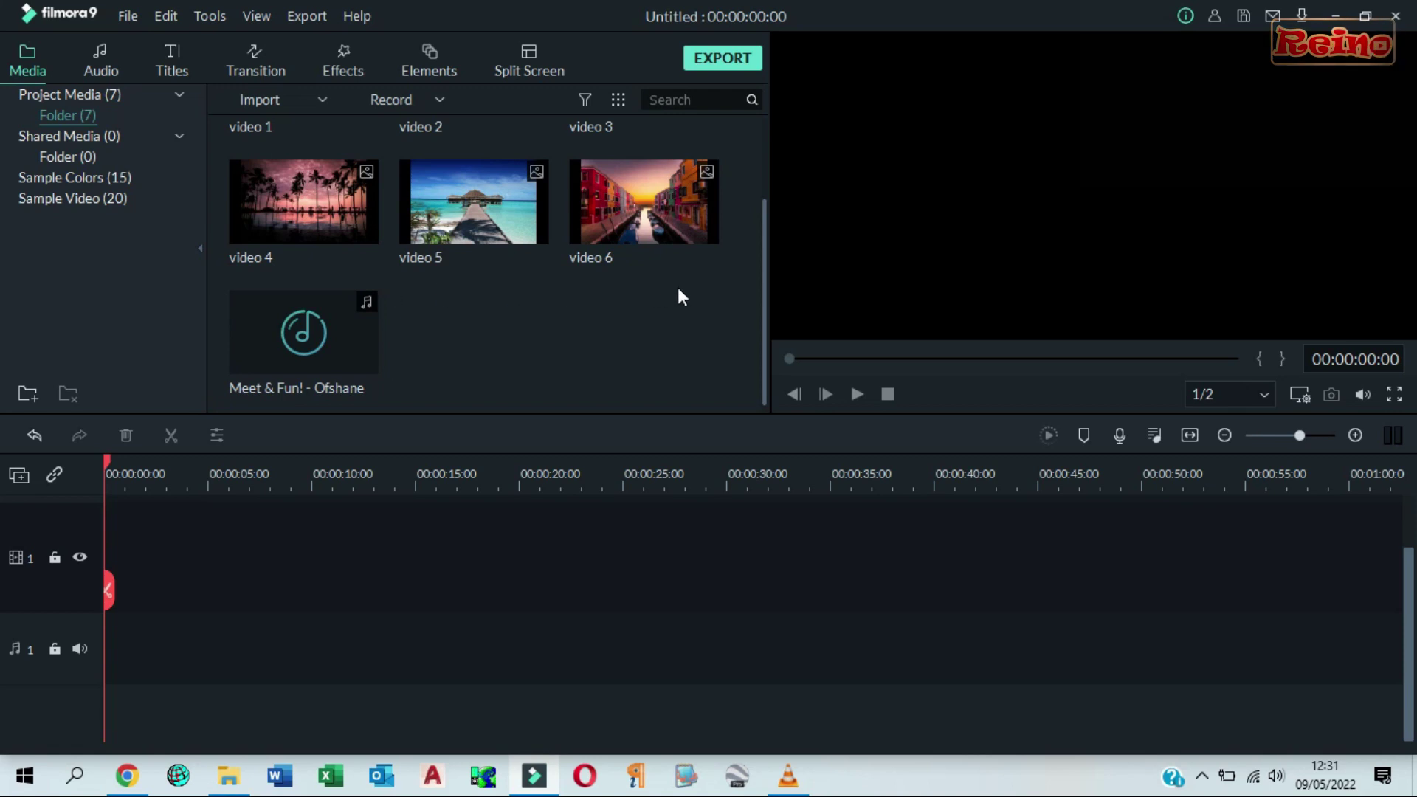
drag(765, 282, 764, 189)
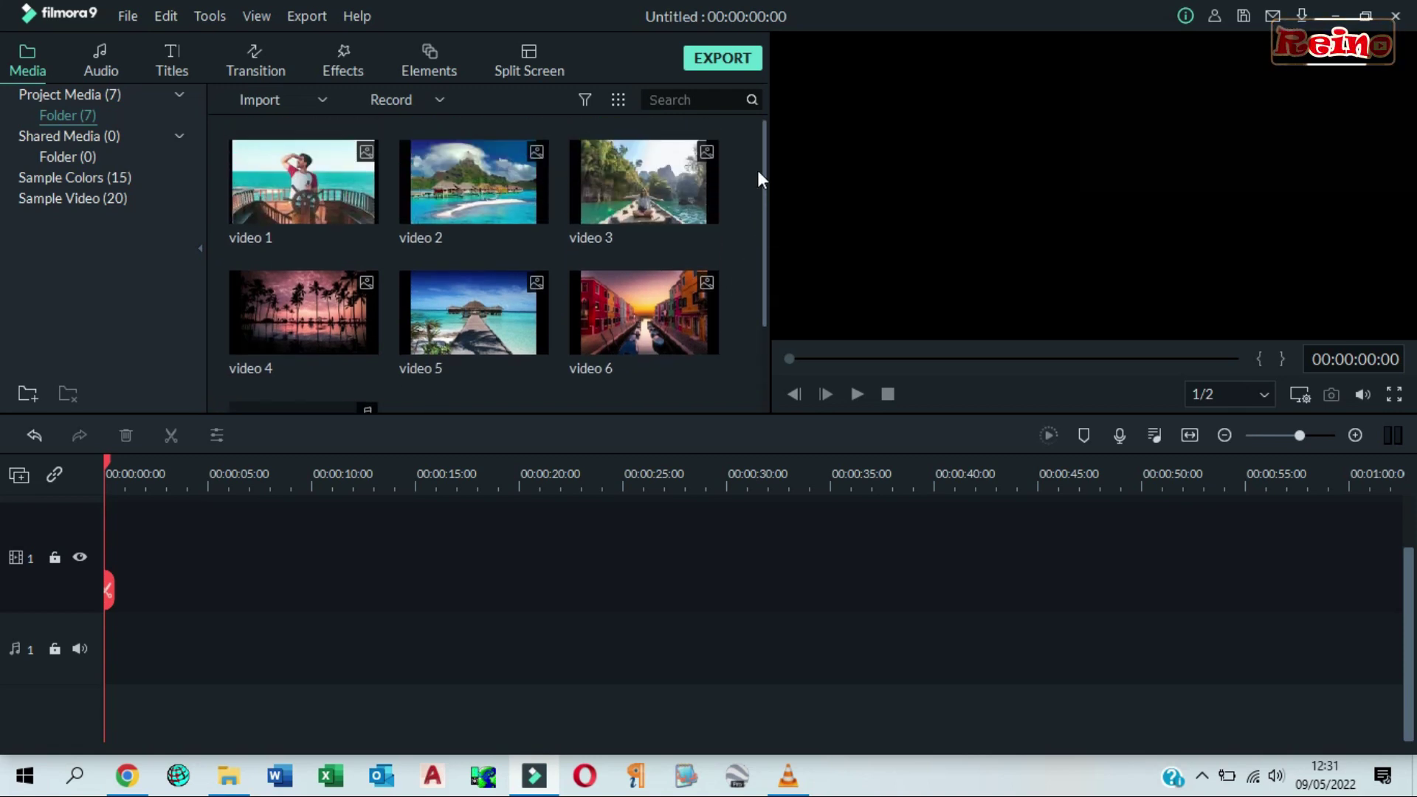
click(307, 184)
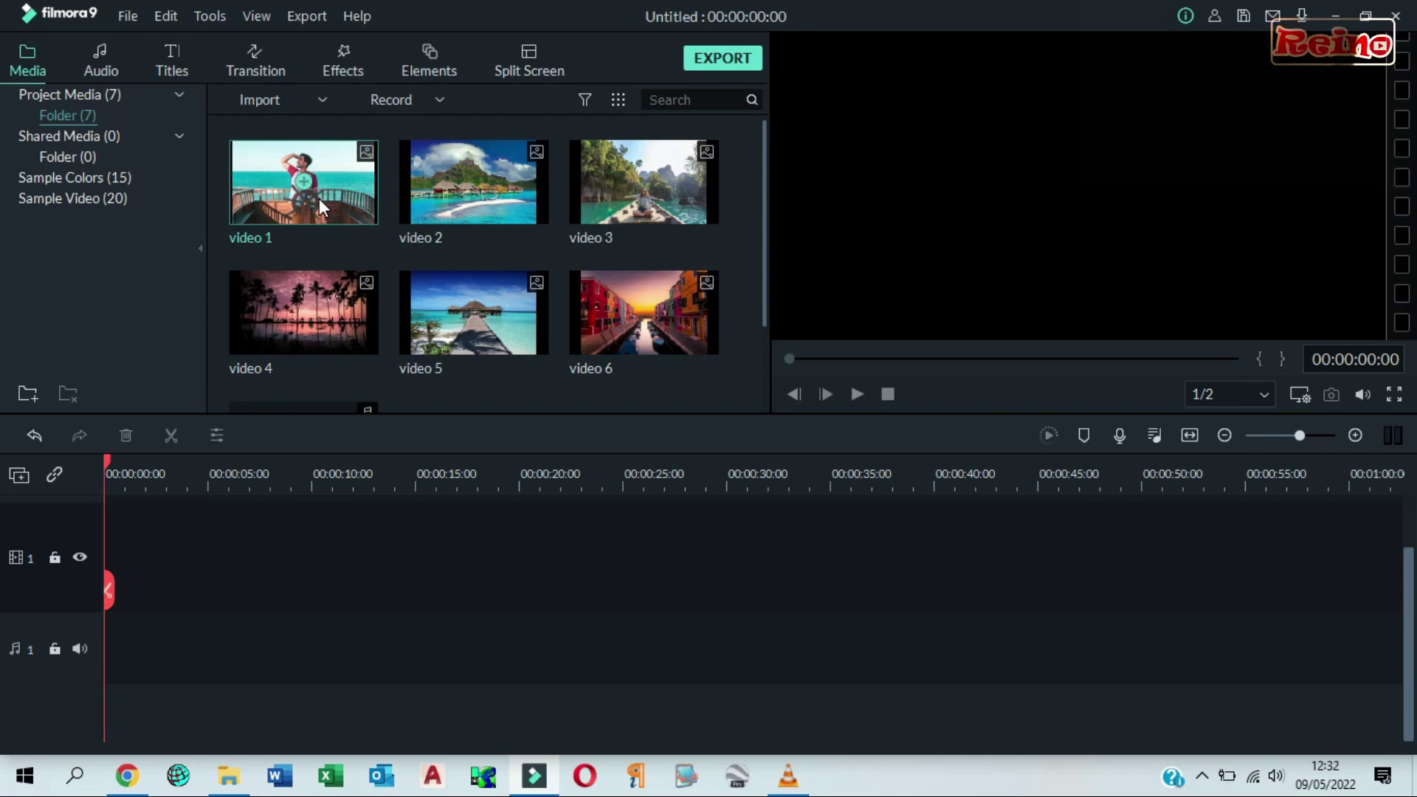
click(475, 183)
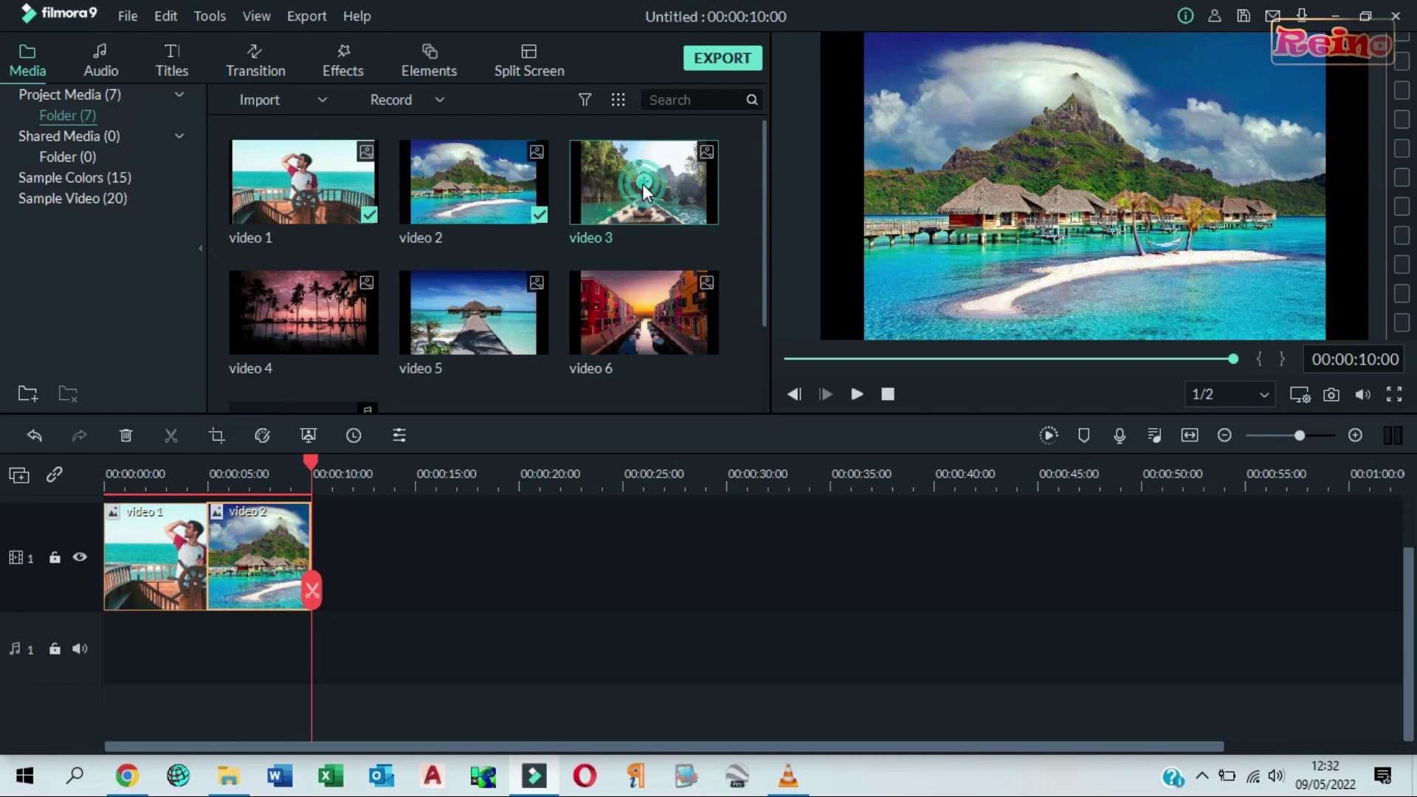
click(643, 183)
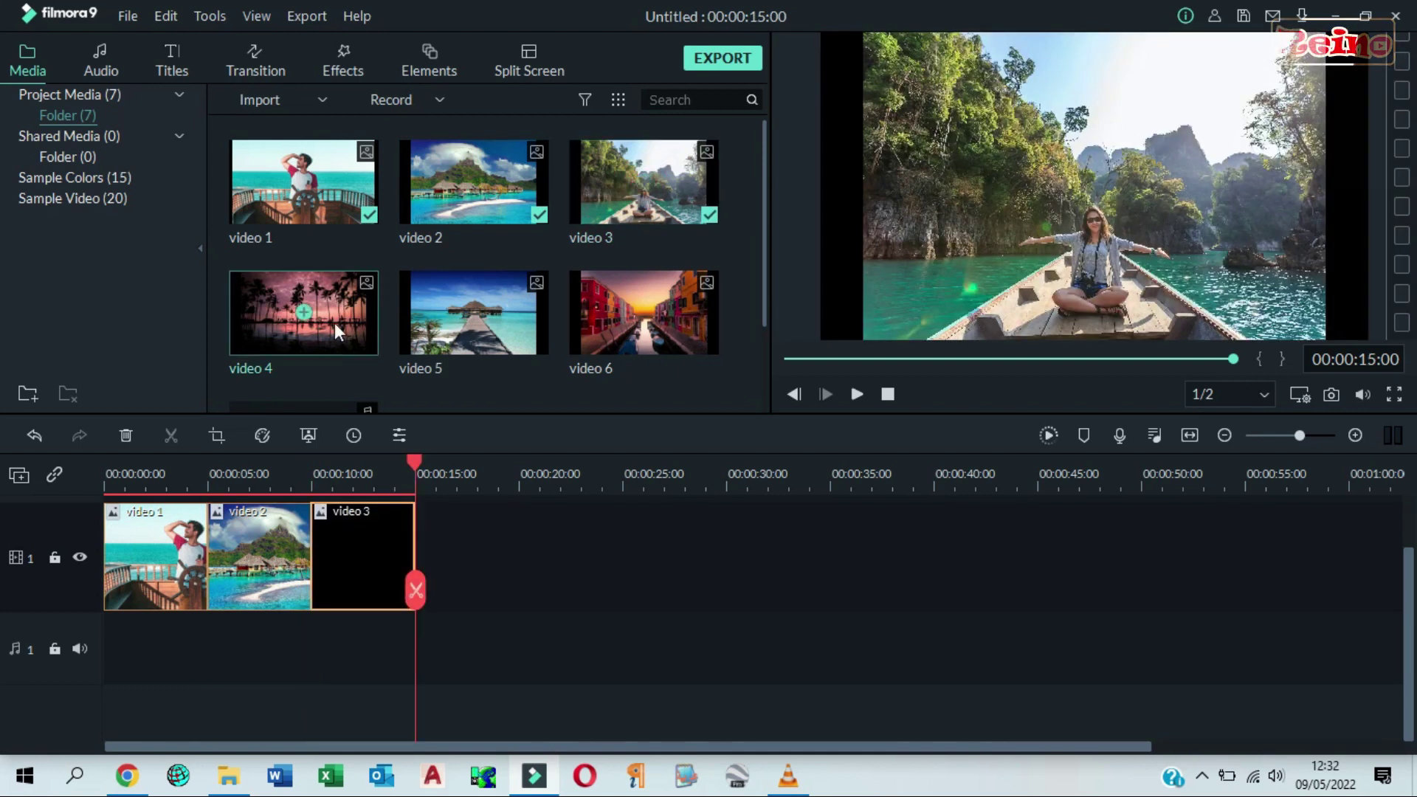
click(305, 312)
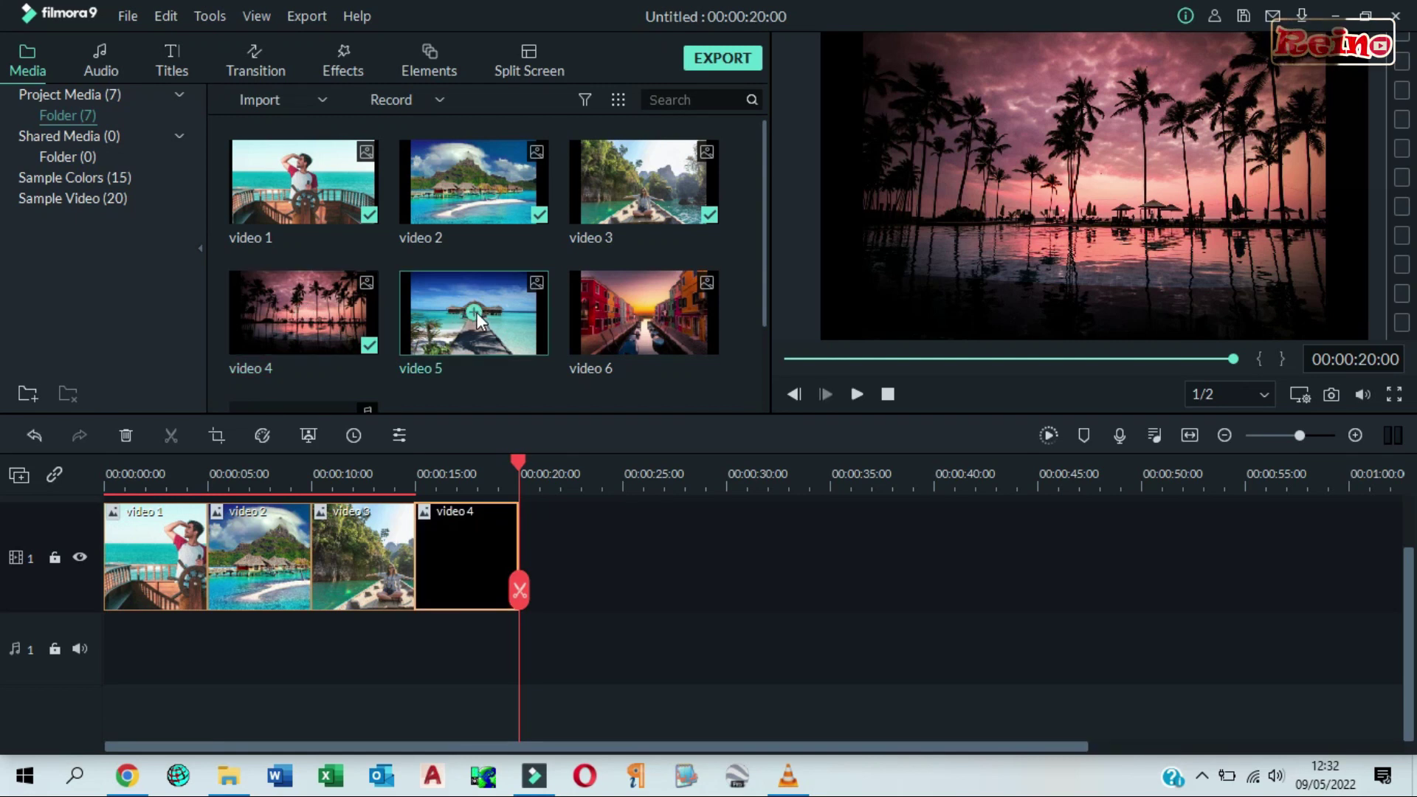
click(476, 313)
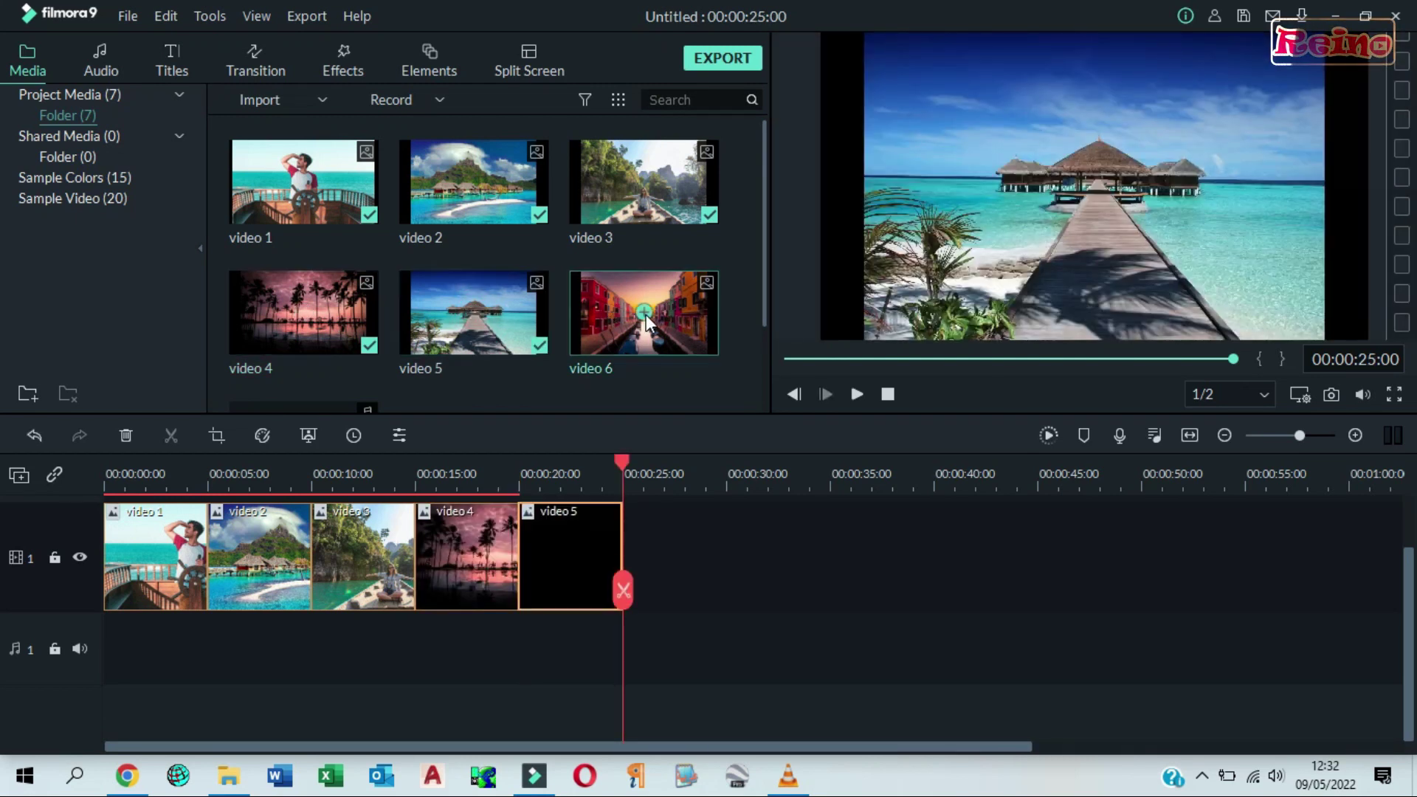
click(645, 314)
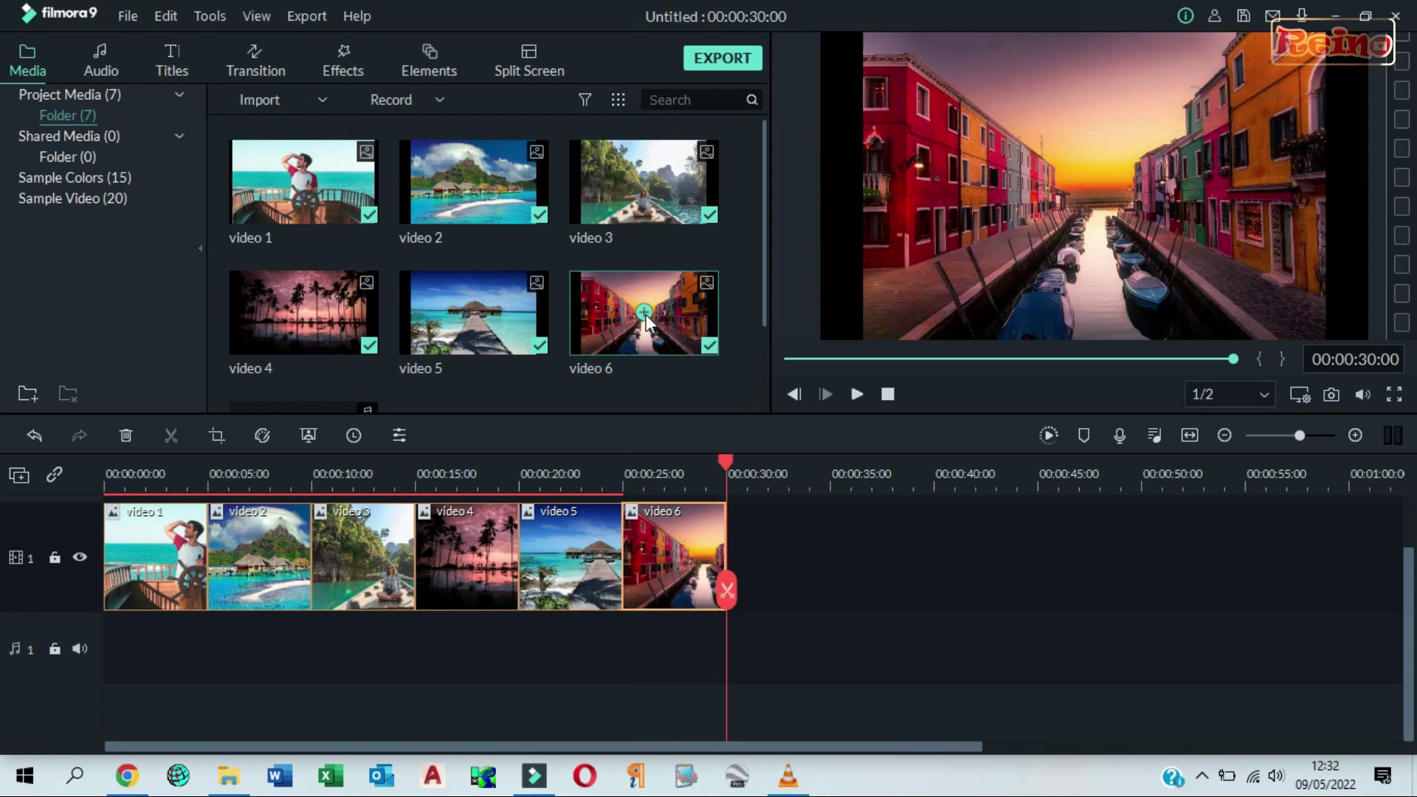
drag(725, 462, 167, 453)
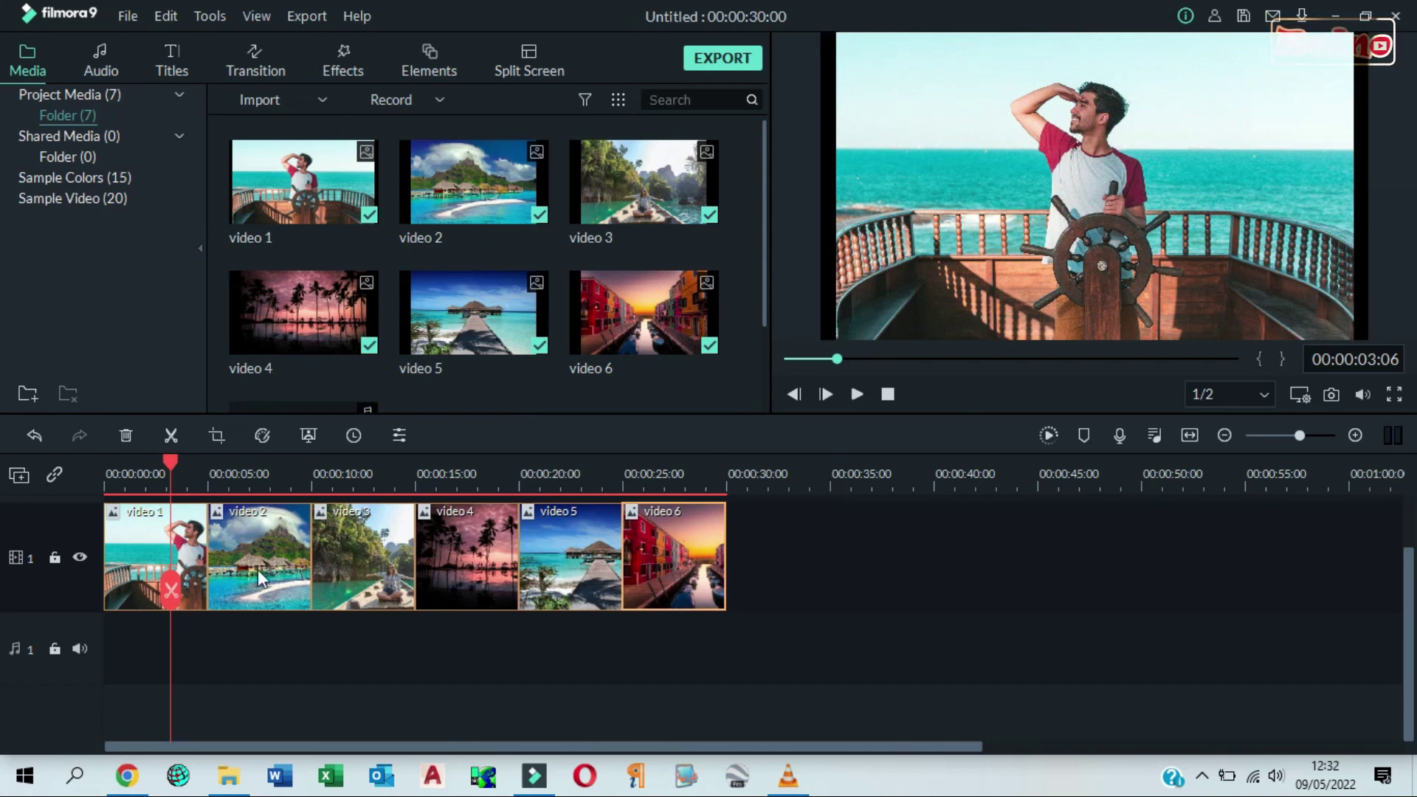
Step: Apply Crop to Fit to the video 1, video 2 and video 3 clips
right_click(156, 540)
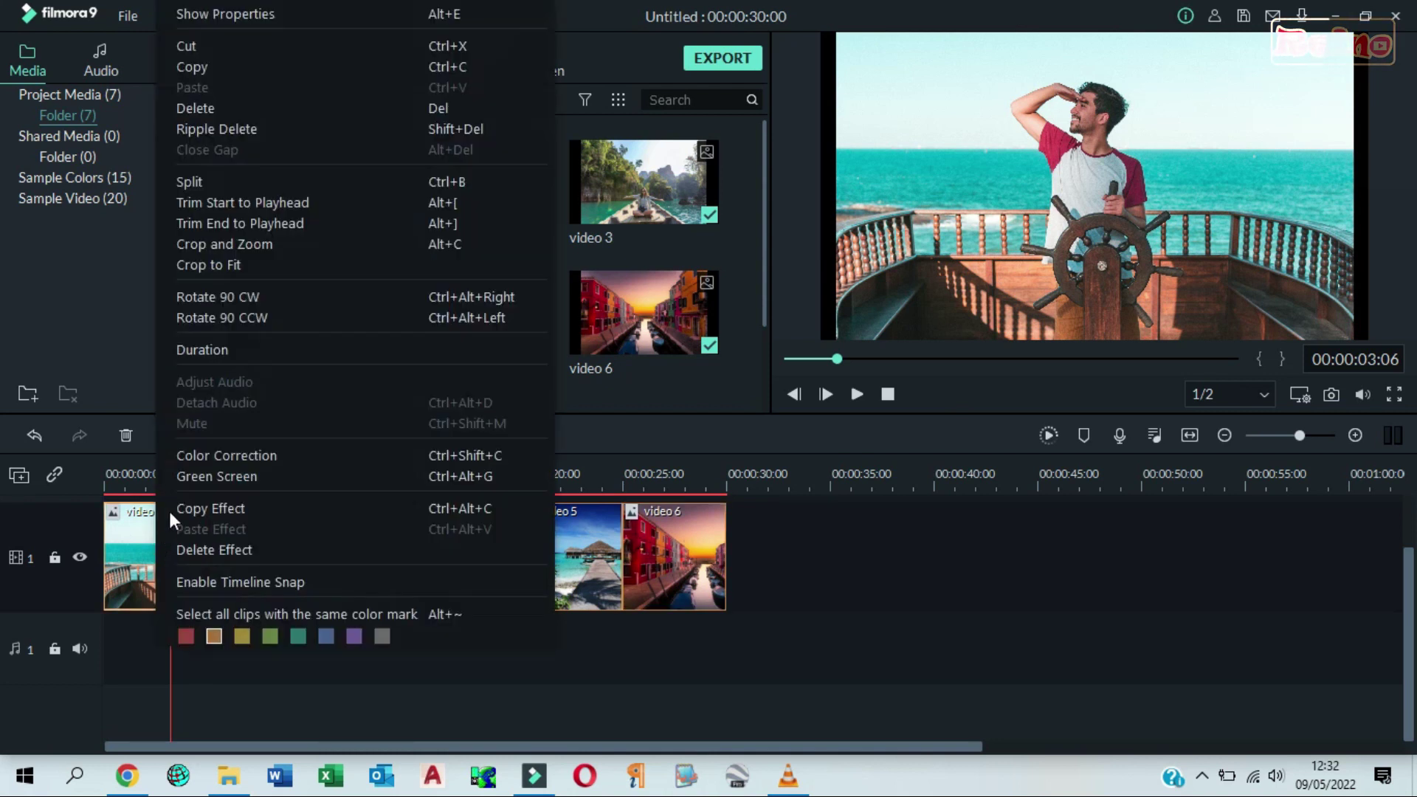
click(233, 266)
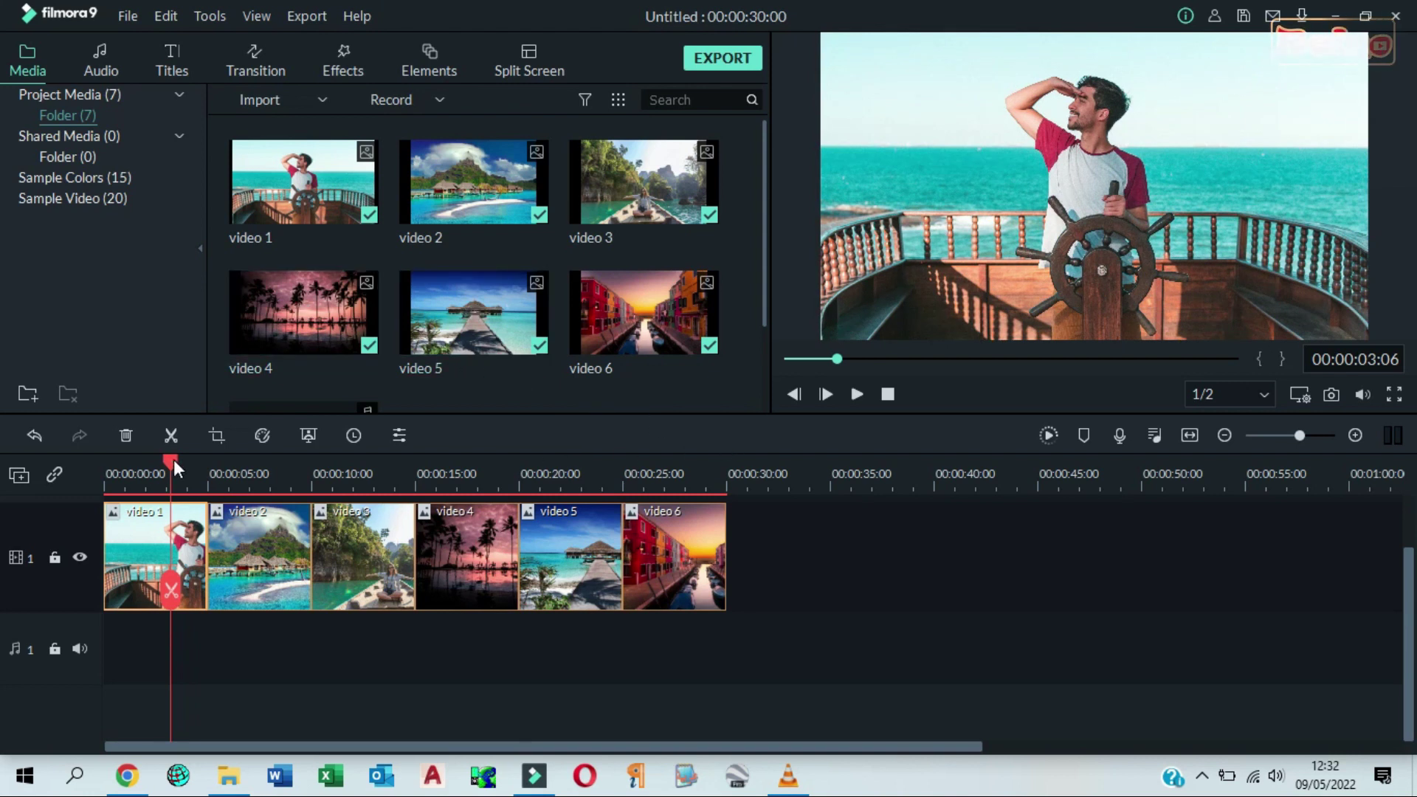
drag(172, 460, 263, 470)
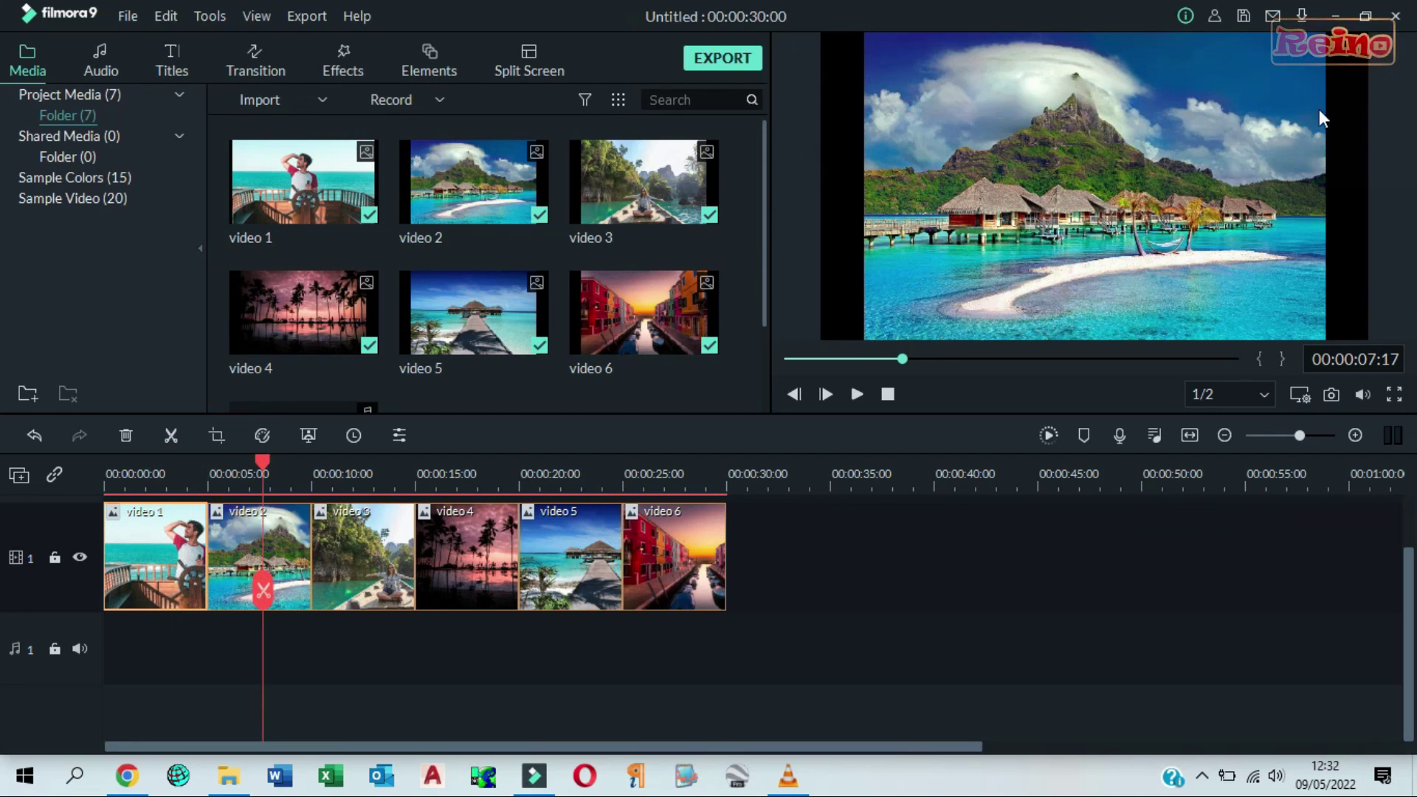
right_click(279, 534)
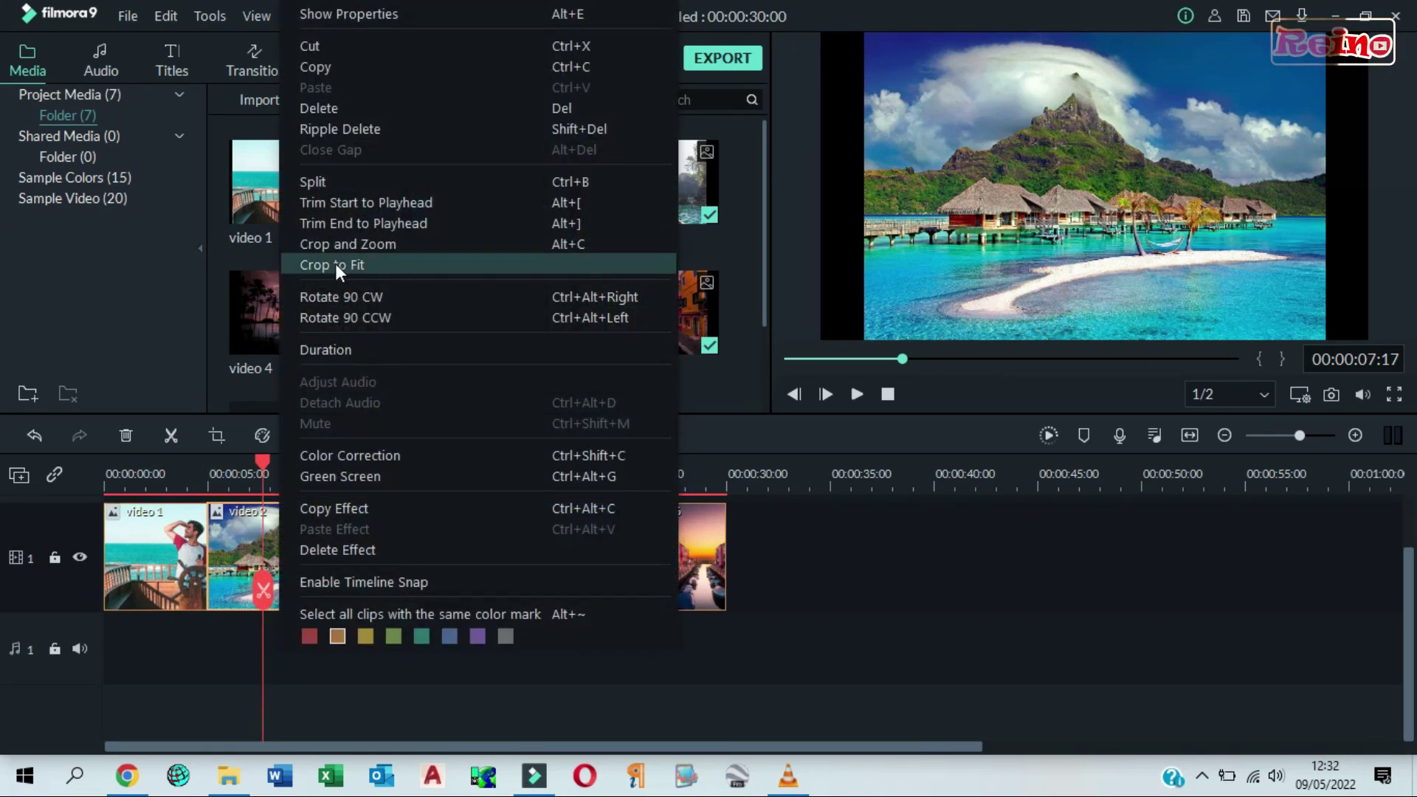
click(340, 264)
drag(268, 462, 367, 474)
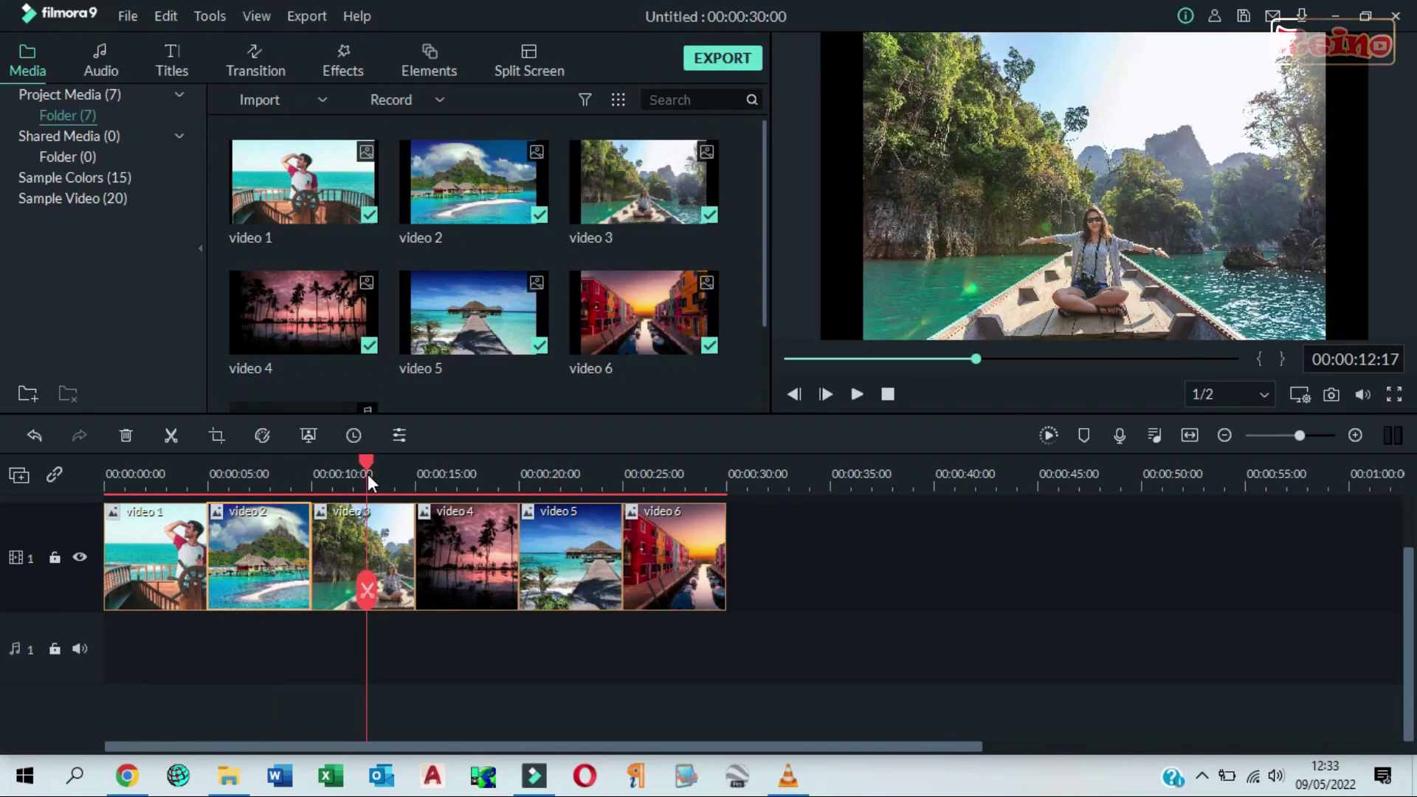
right_click(387, 550)
click(454, 267)
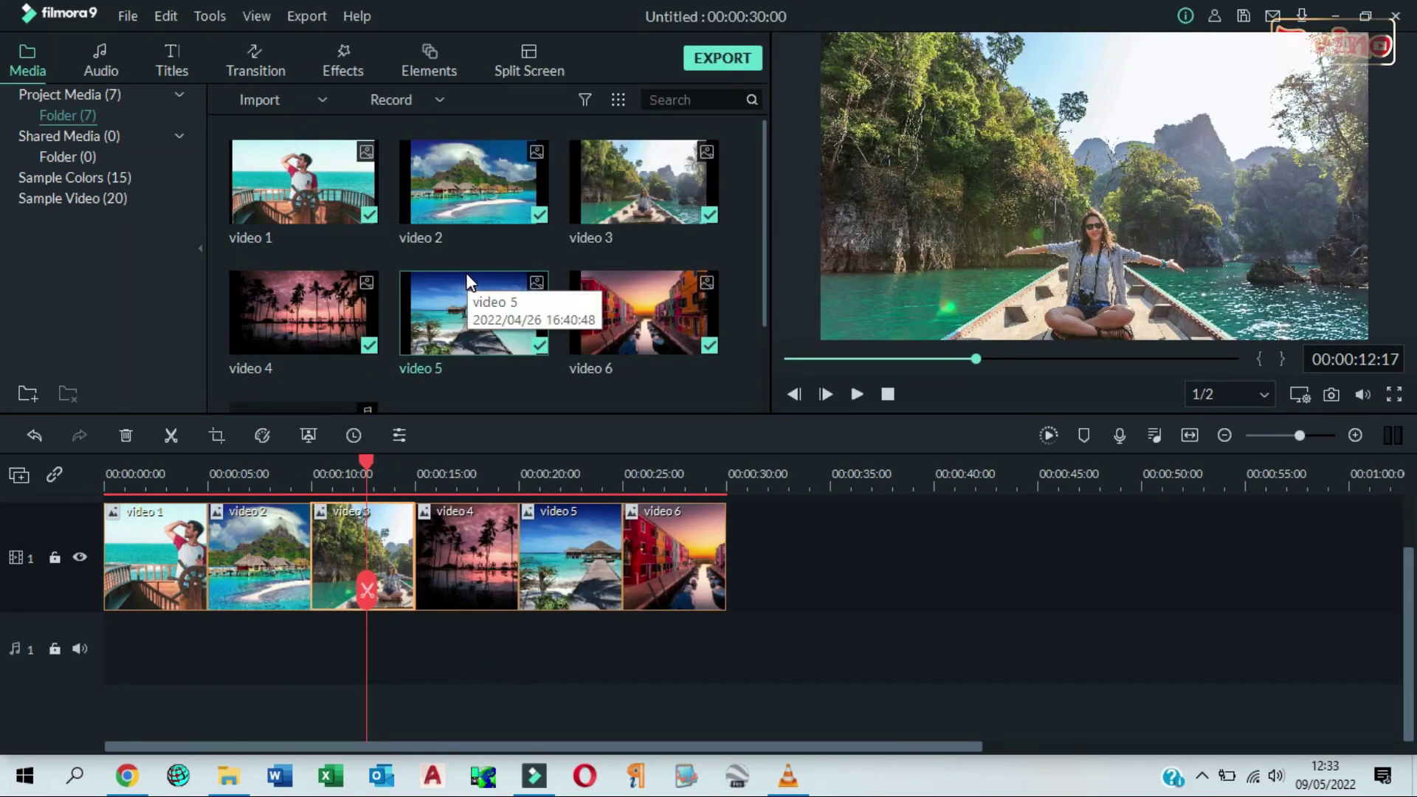
Step: Apply Crop to Fit to the video 4, video 5 and video 6 clips
click(452, 522)
right_click(480, 533)
click(552, 266)
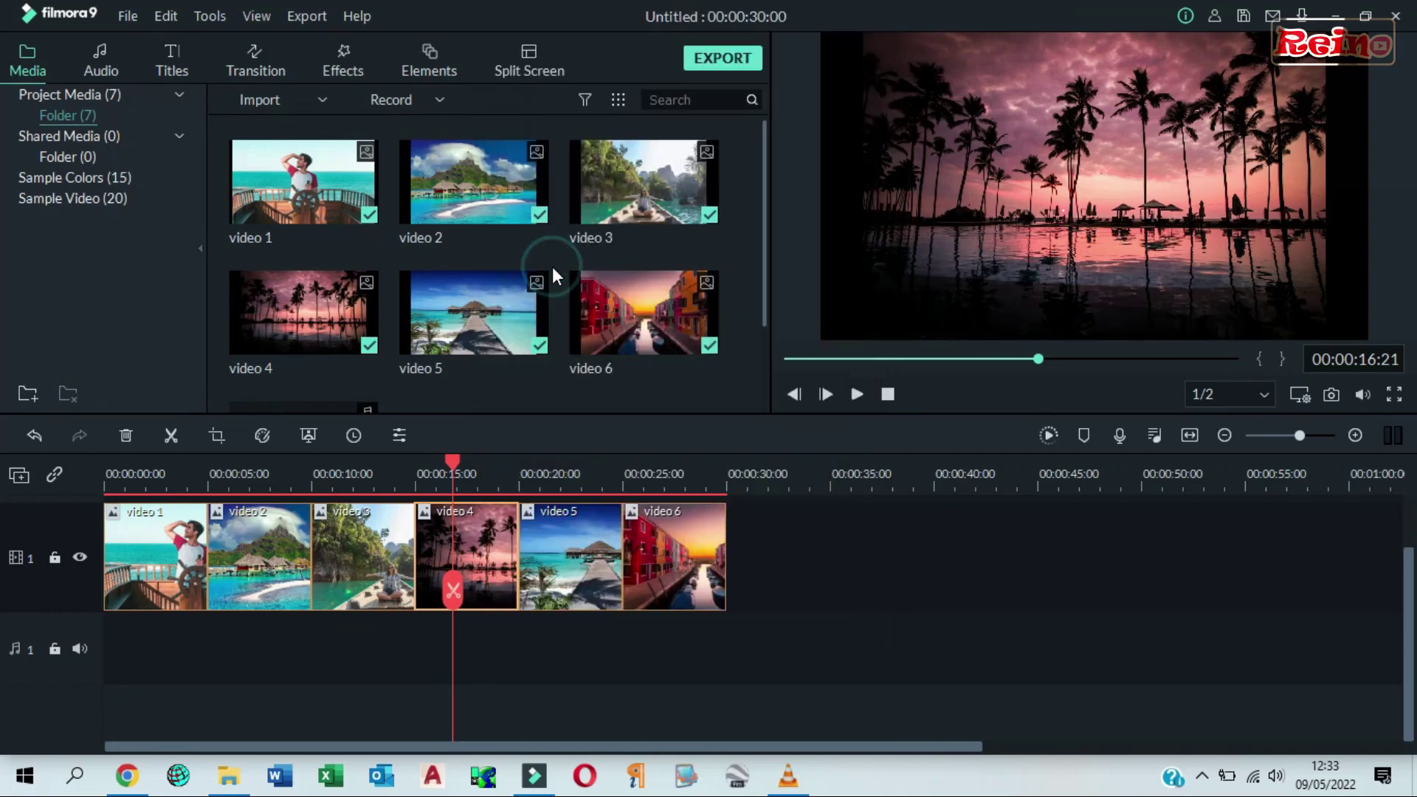
click(583, 546)
right_click(583, 547)
click(653, 269)
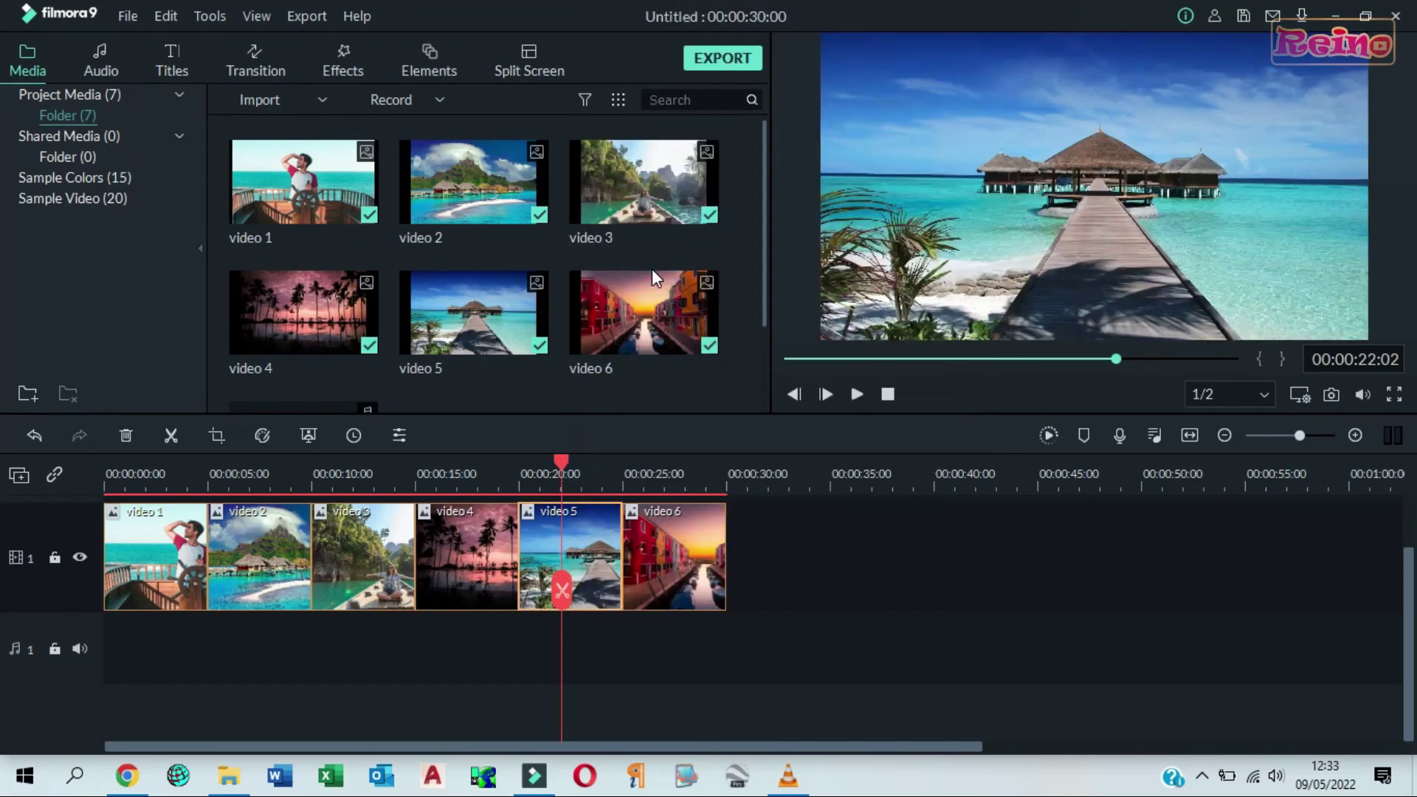
drag(561, 459, 655, 480)
click(698, 538)
right_click(697, 539)
click(747, 270)
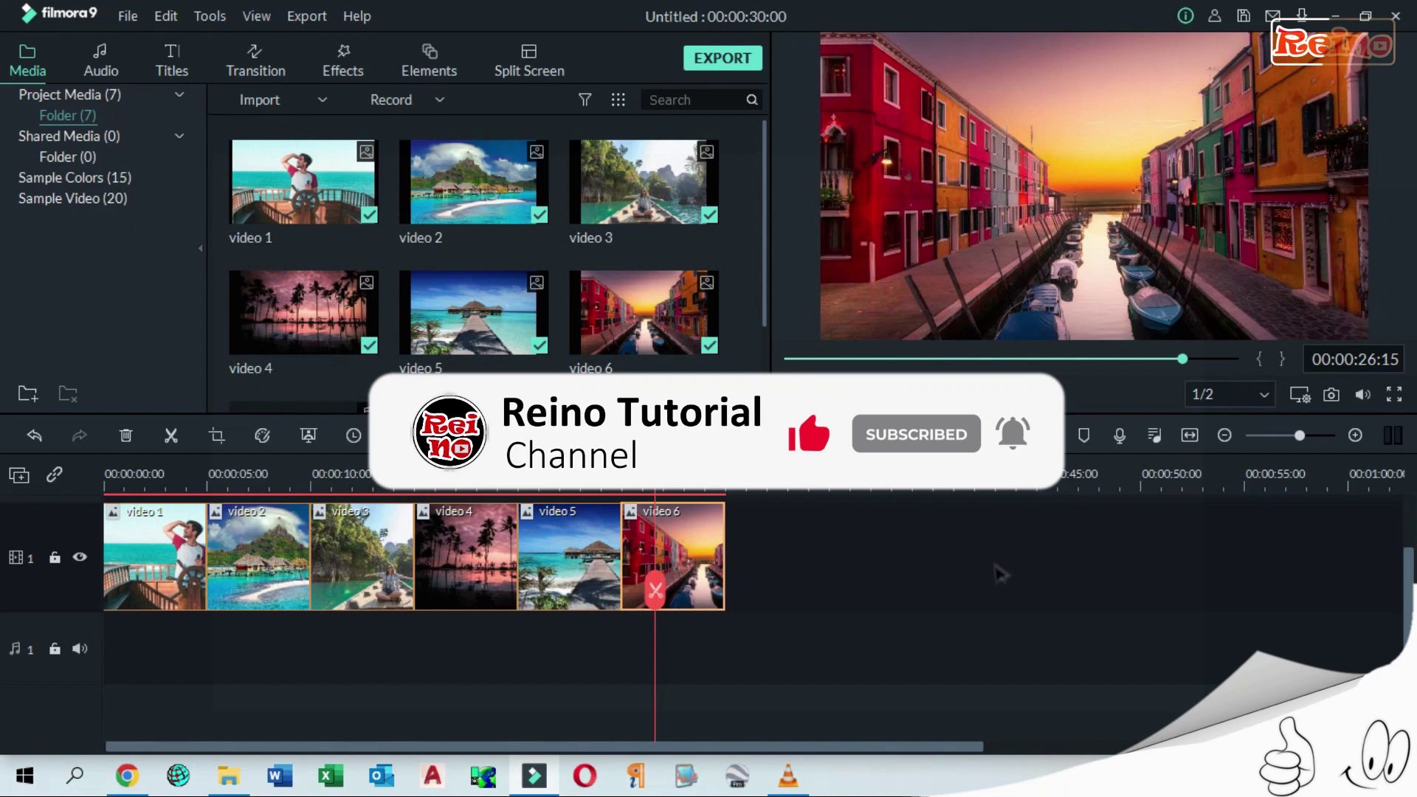
Step: Zoom the timeline to fit the whole sequence and add a new video track above it
key(Home)
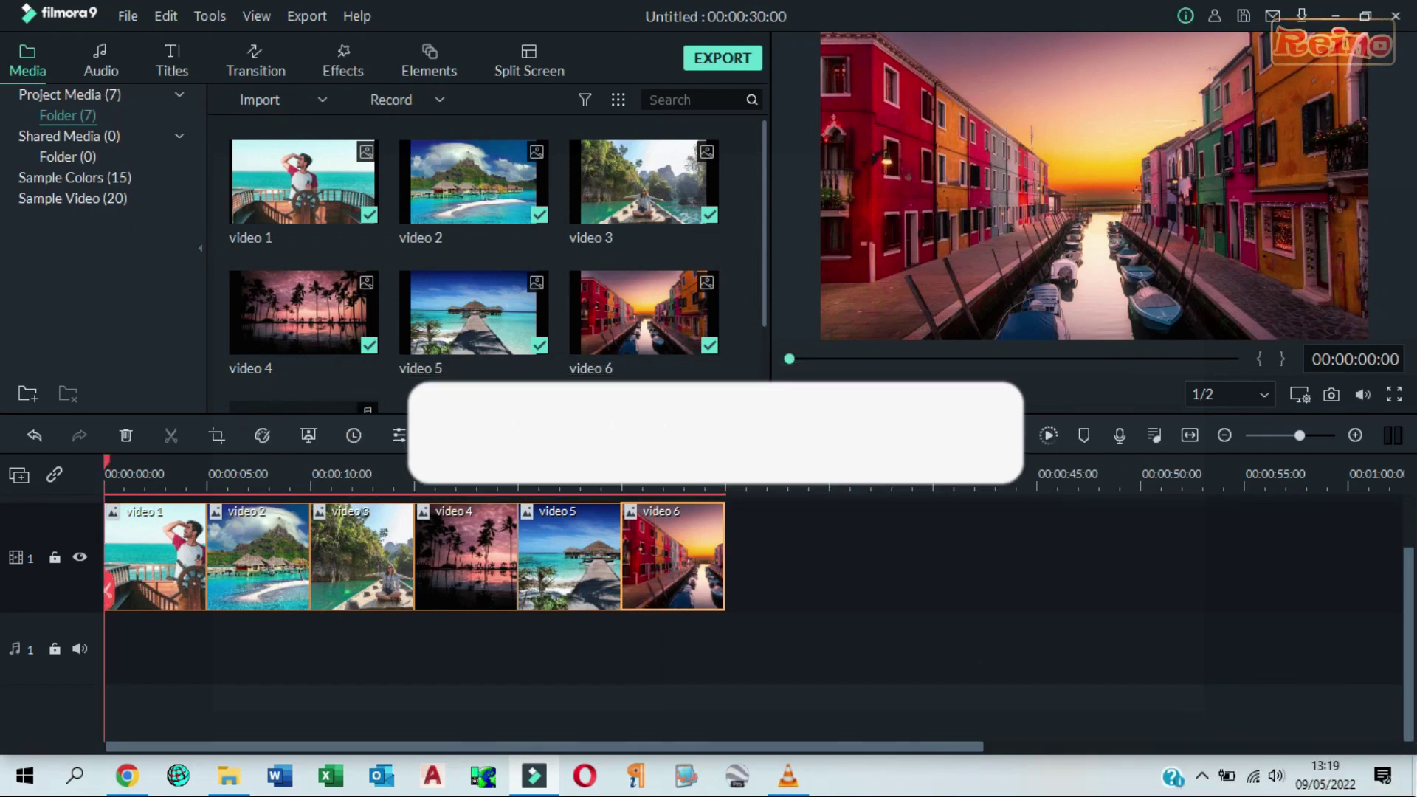
click(1190, 436)
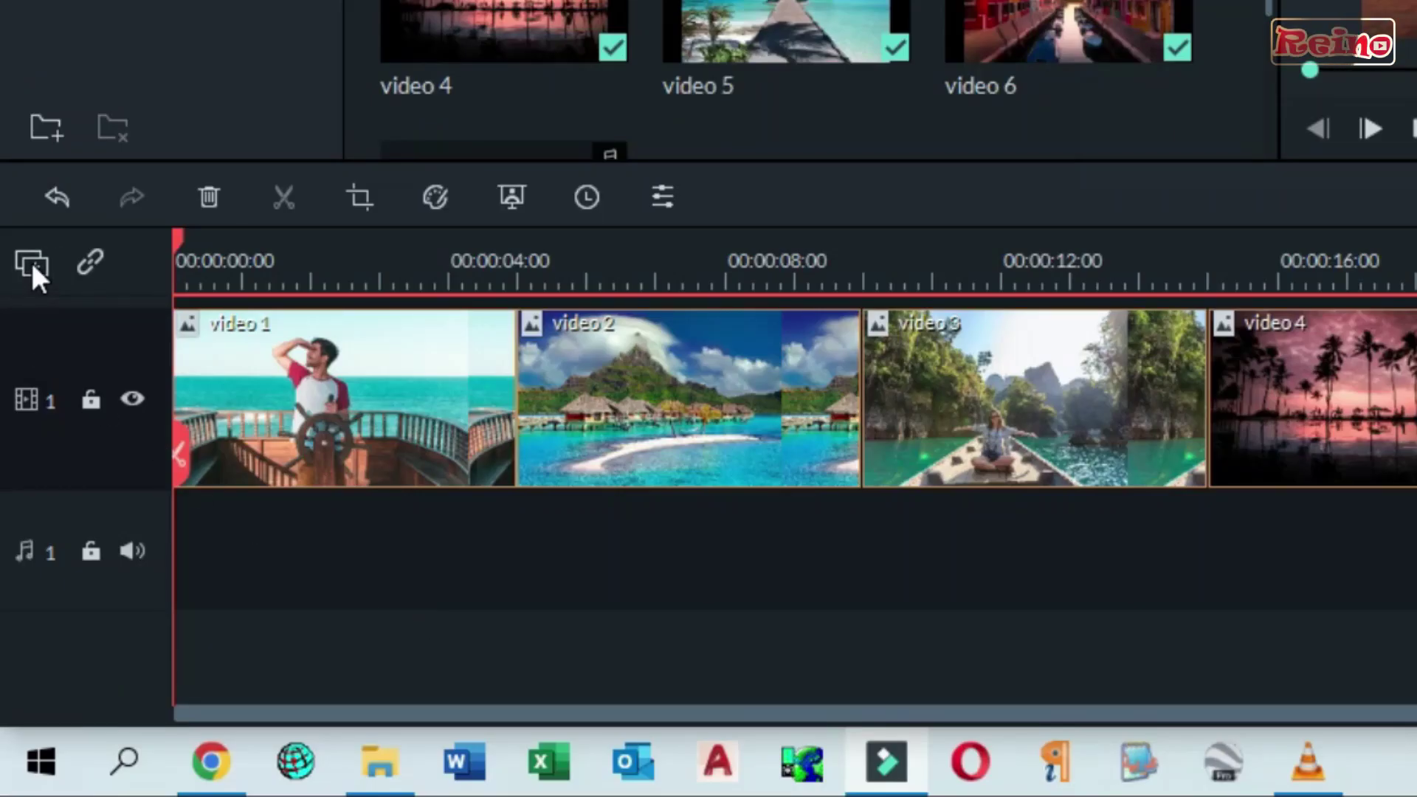
click(30, 260)
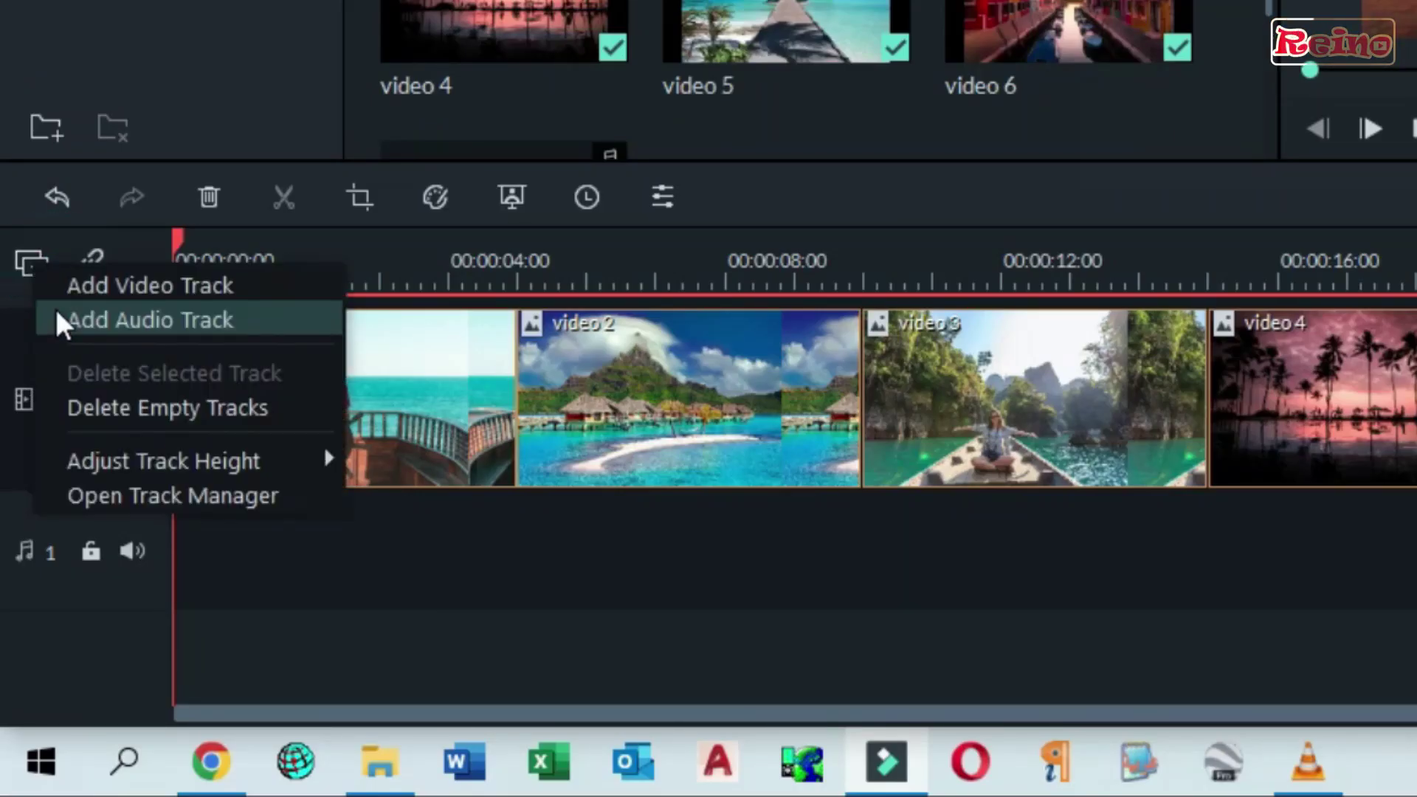
click(192, 288)
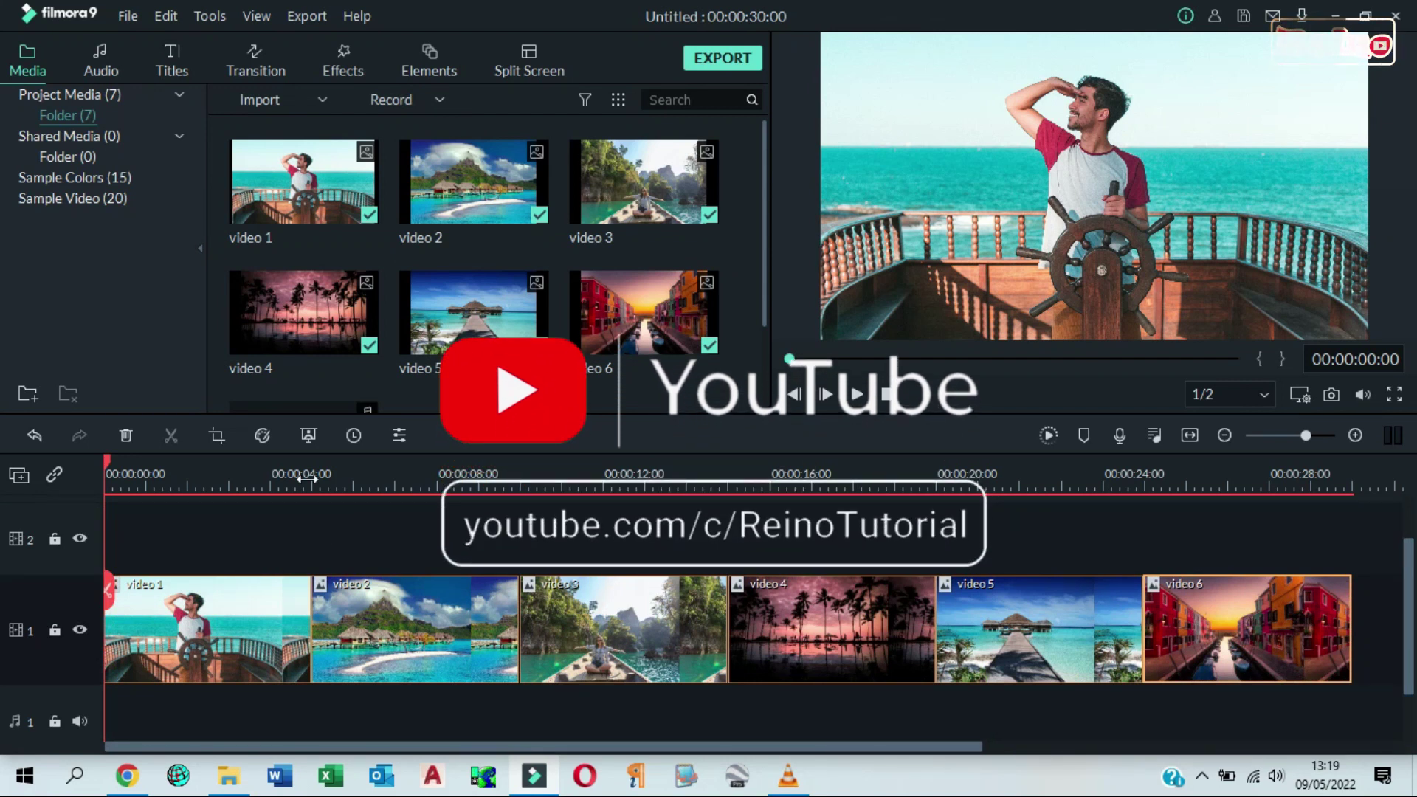
Step: Search the effects for 'blur' and place the Blur effect at the start of track 2
click(343, 66)
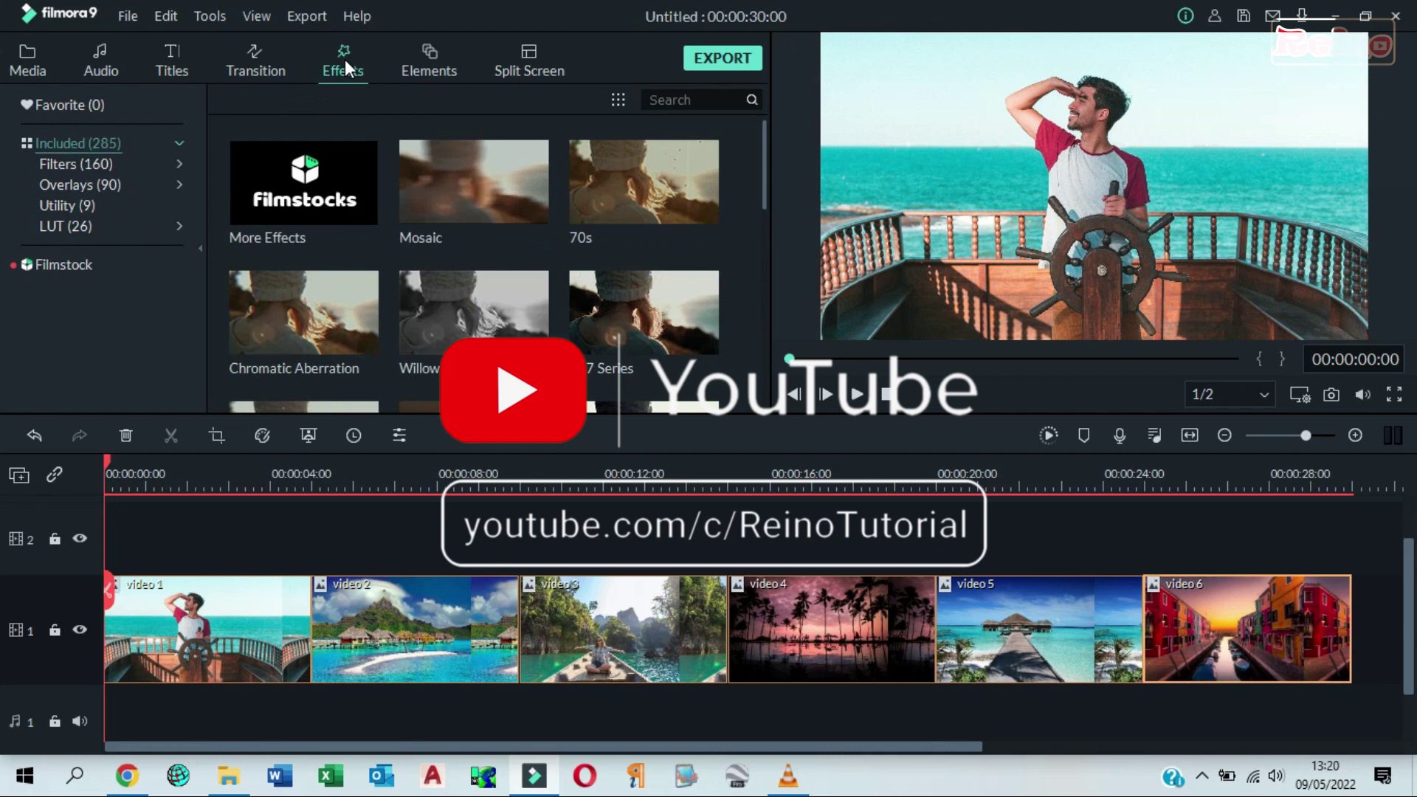
click(712, 100)
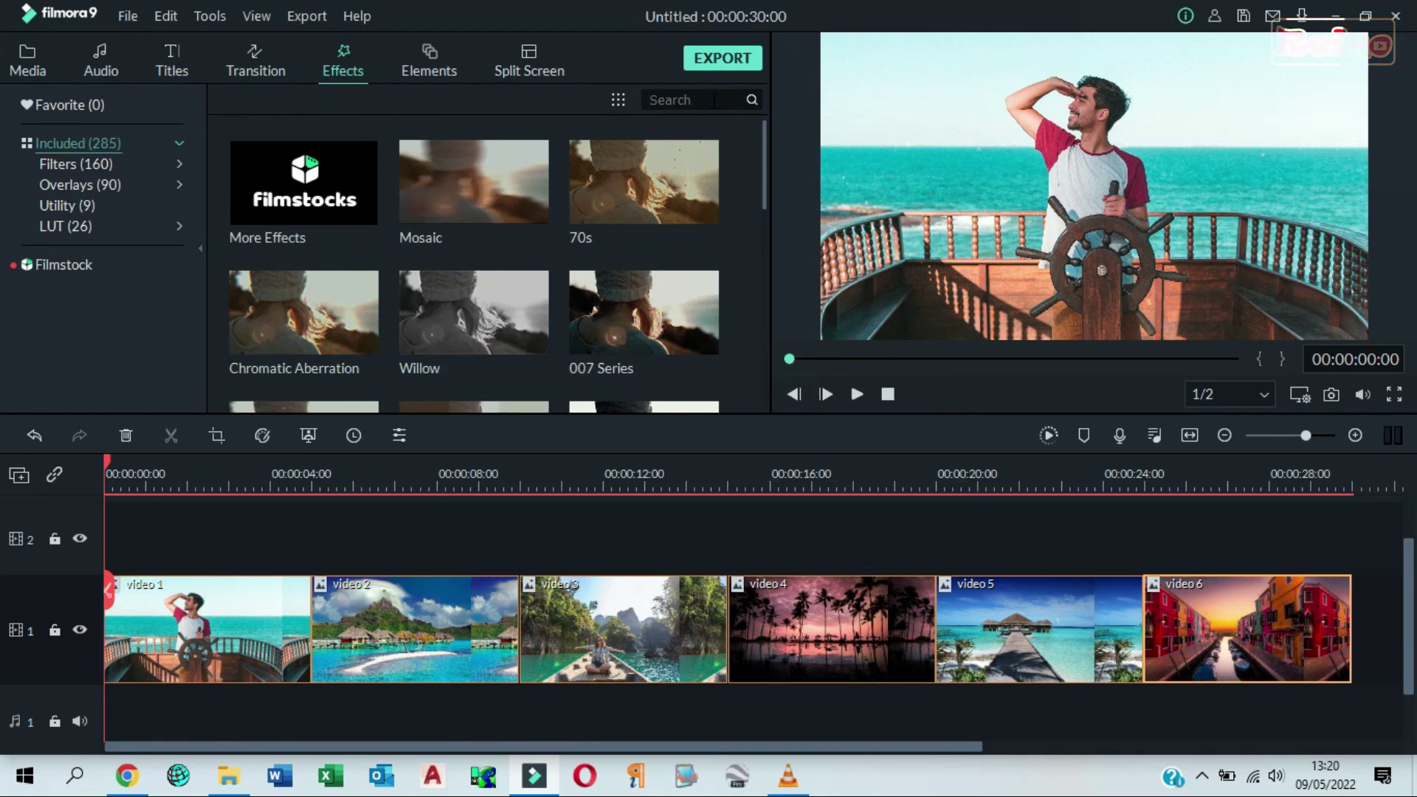
text(blur)
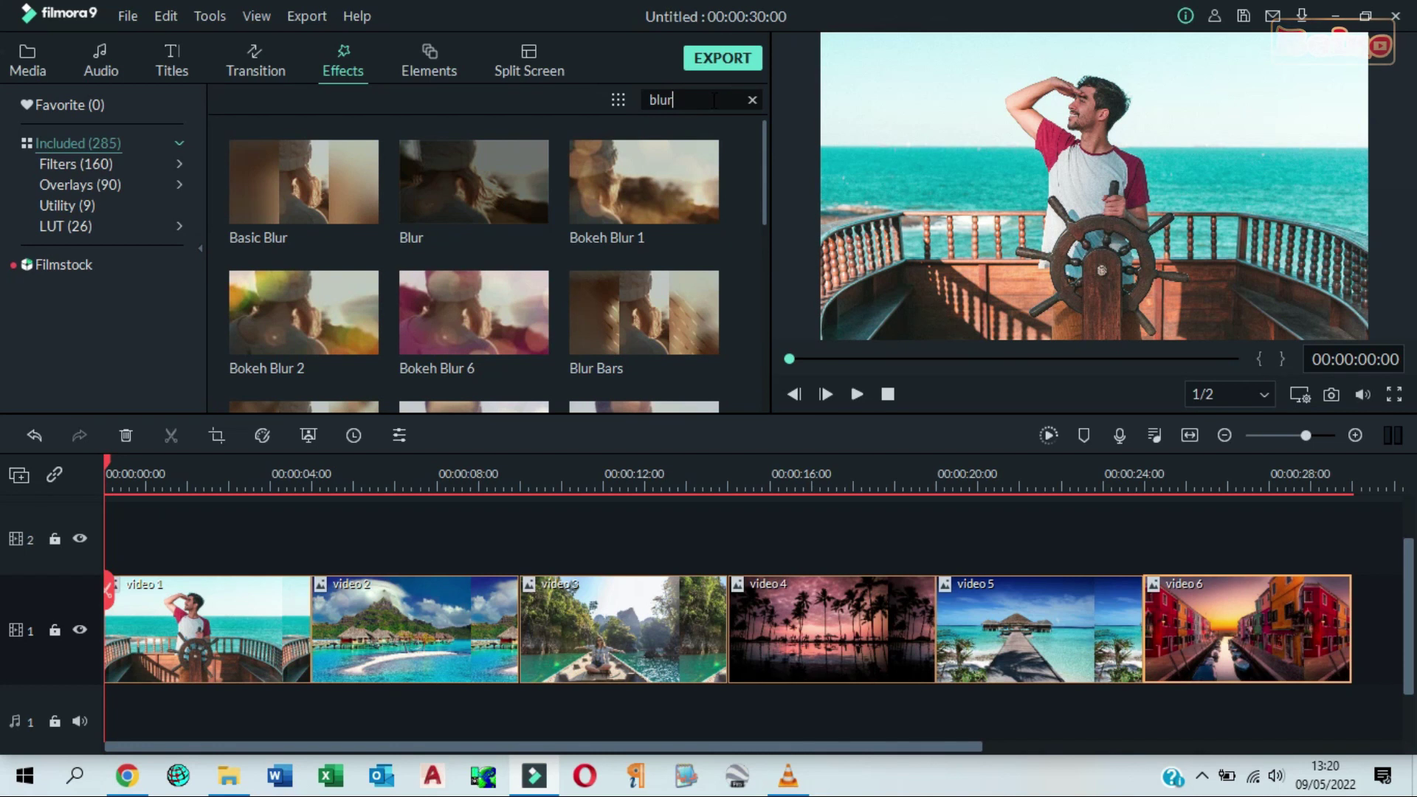
mouse_move(496, 197)
drag(499, 193, 85, 551)
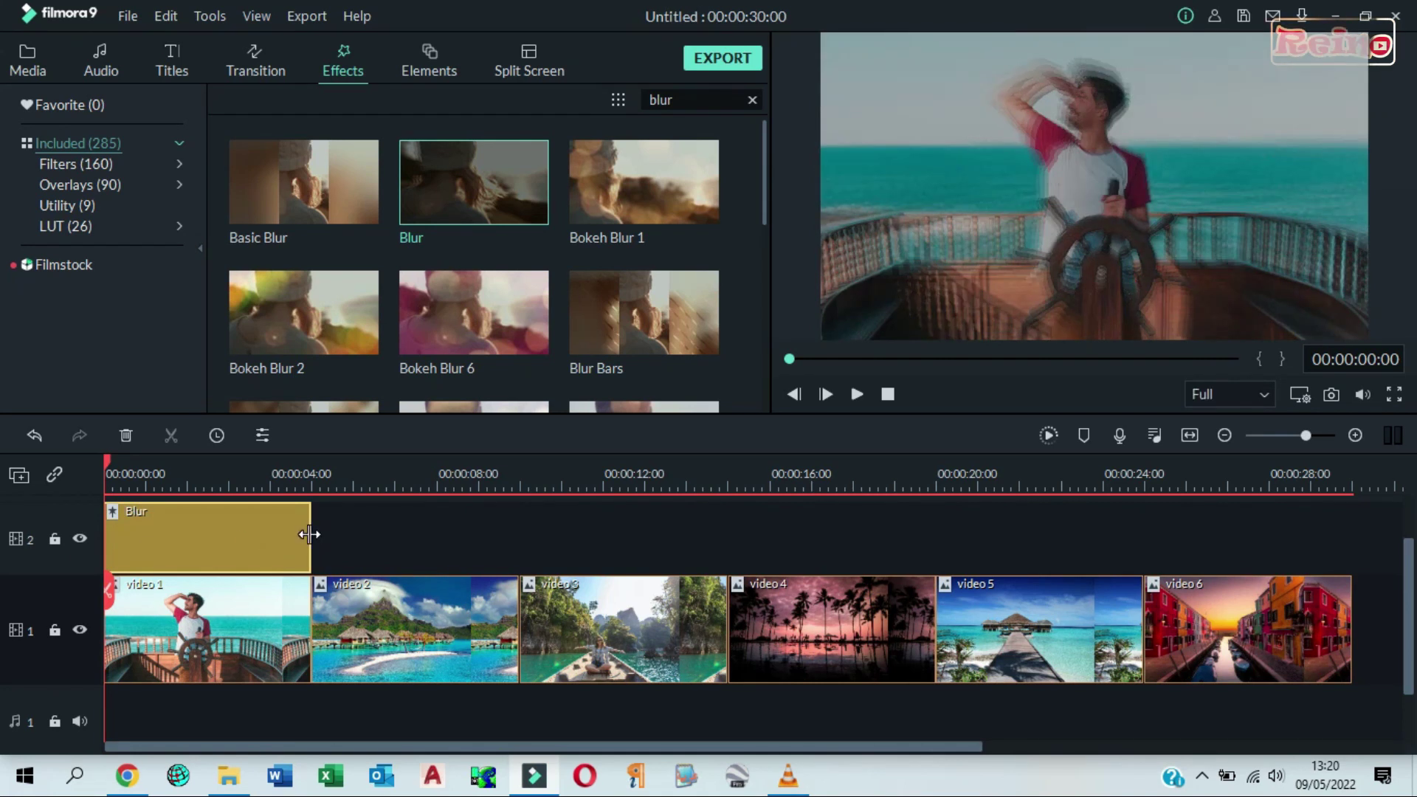
Step: Extend the Blur effect to 00:00:30:00 and open its settings
drag(309, 534, 1348, 557)
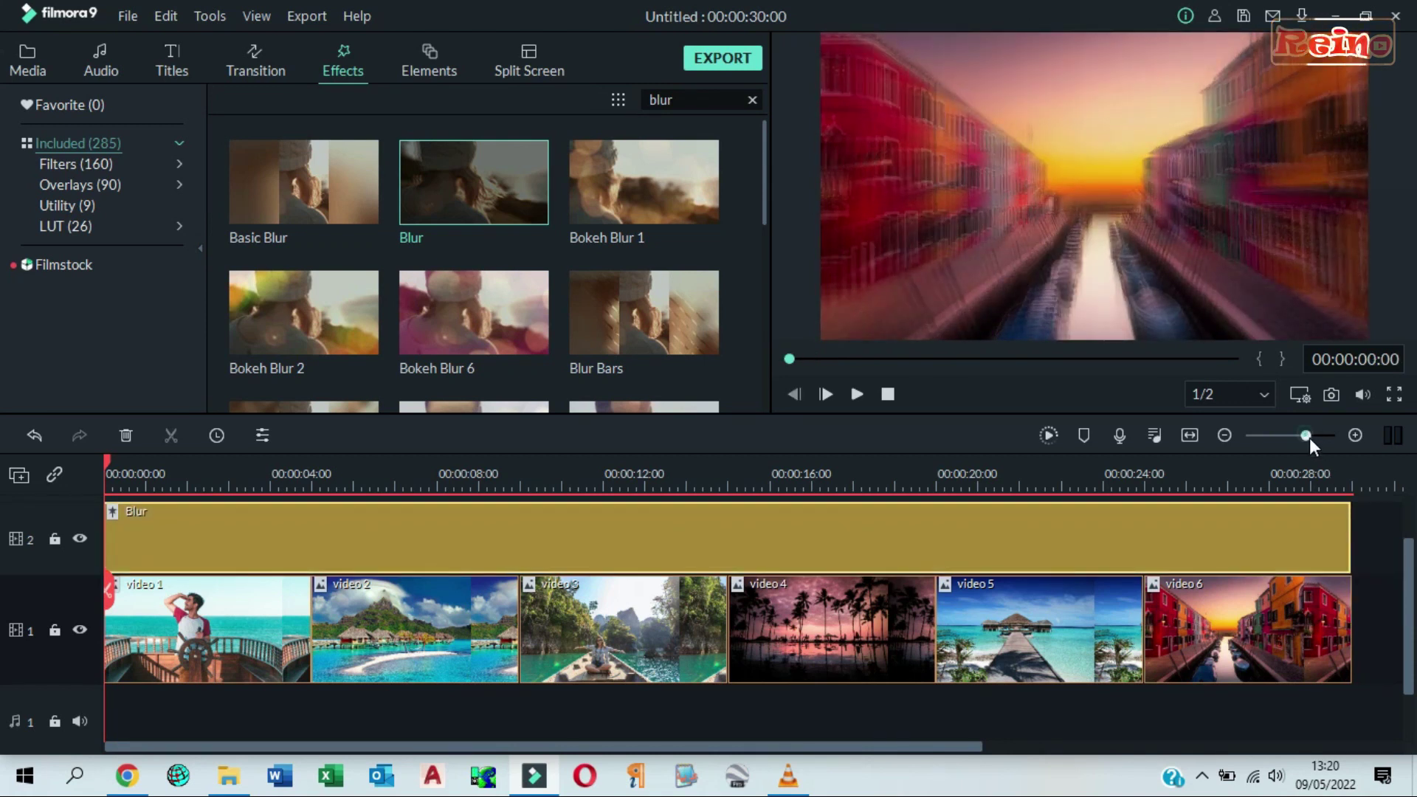
drag(1310, 437, 1329, 435)
drag(161, 747, 1351, 727)
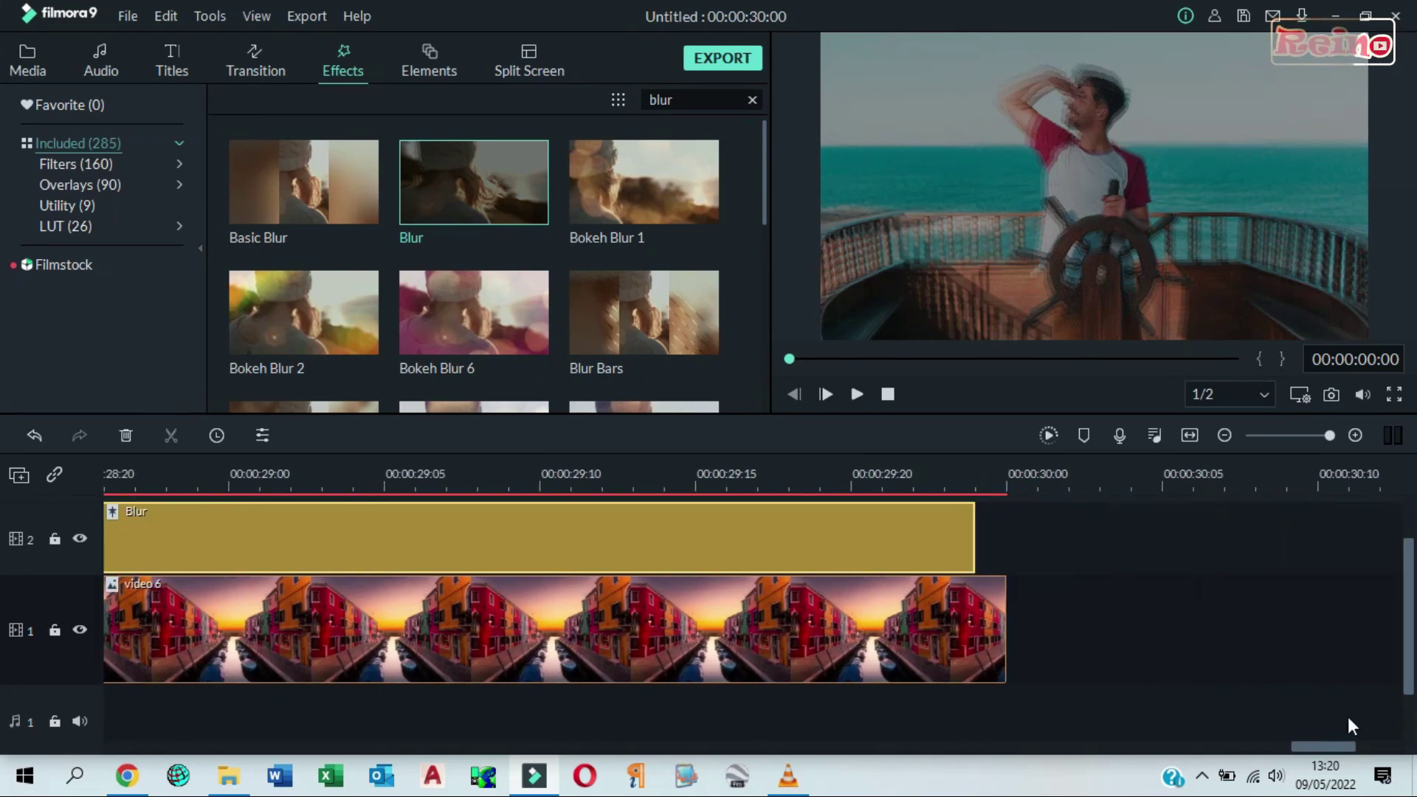
drag(975, 544, 1007, 546)
click(1190, 435)
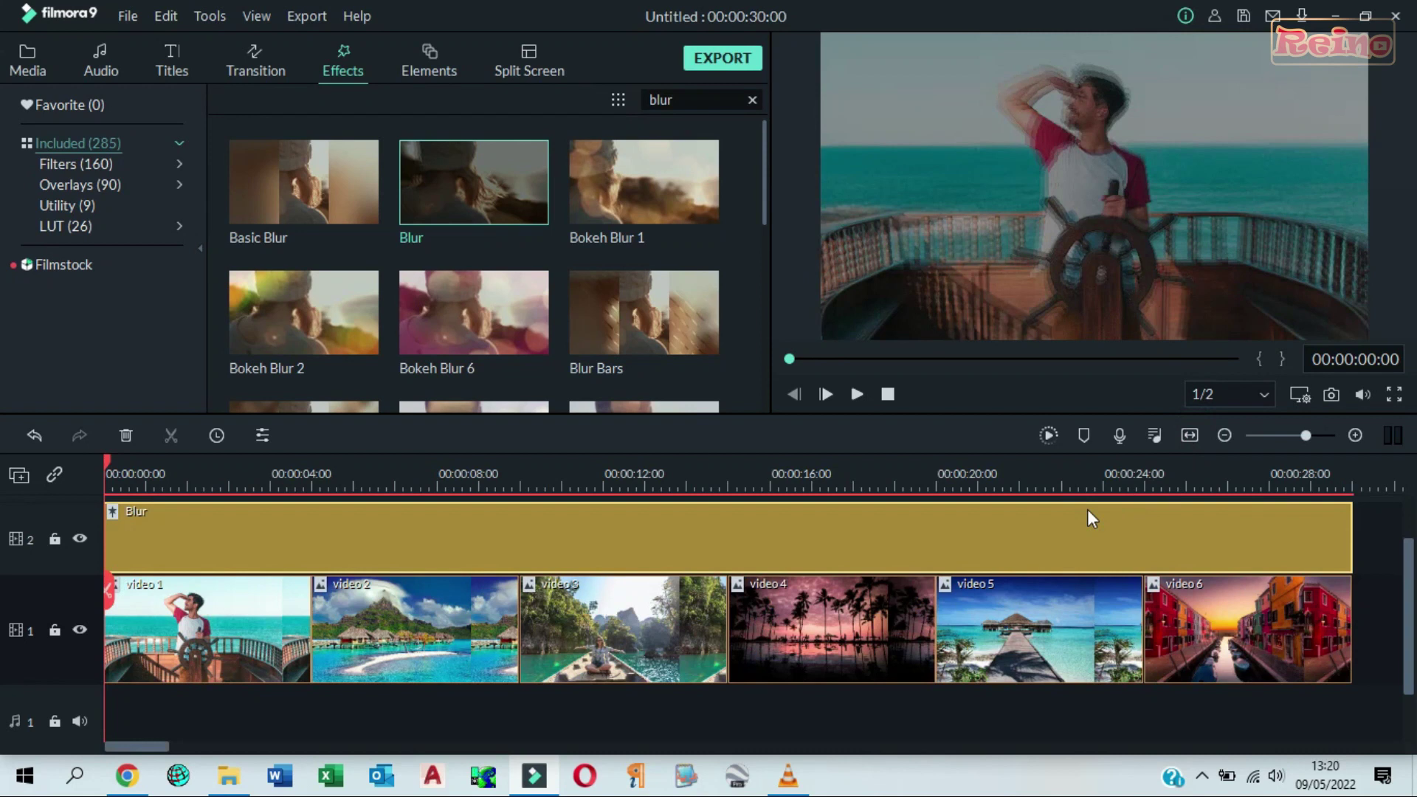
click(498, 538)
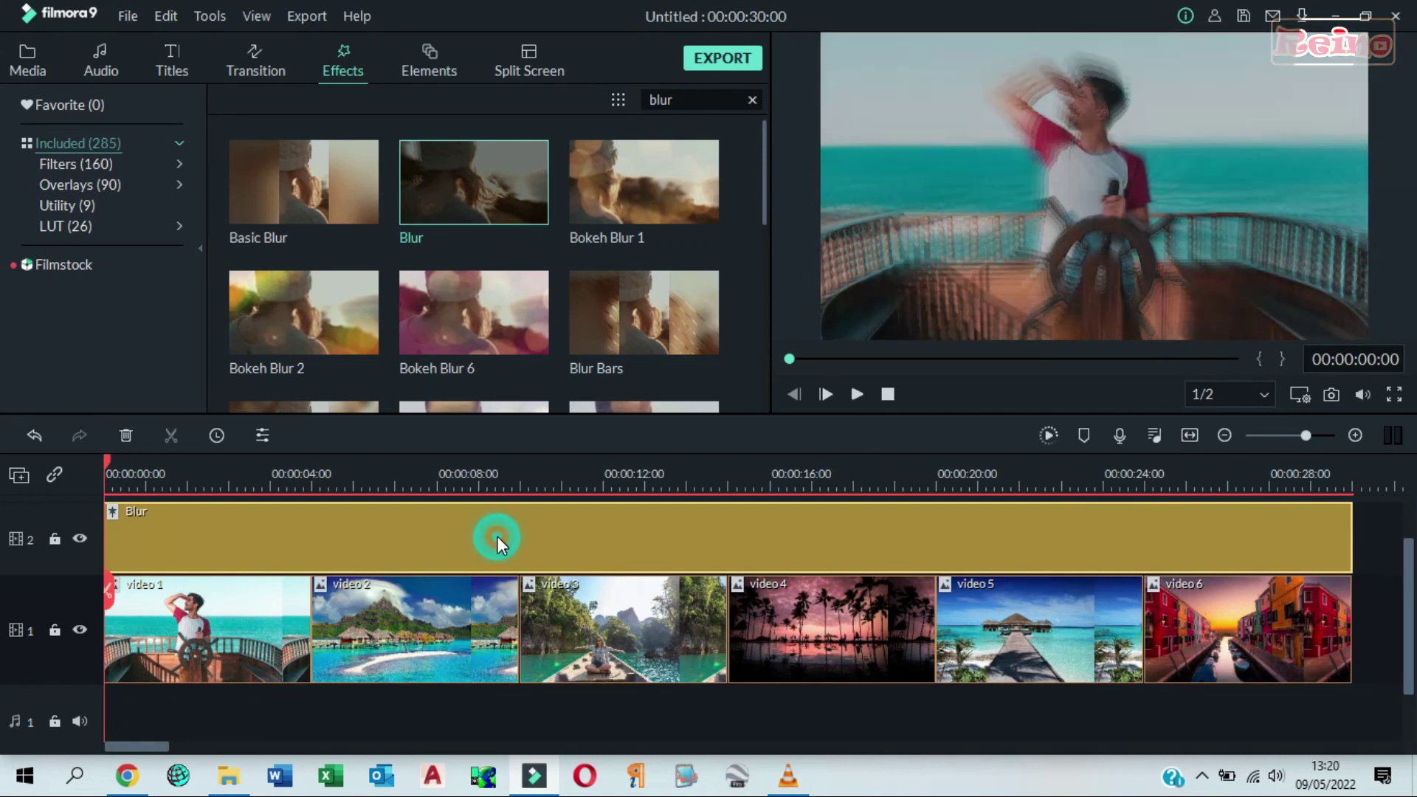
double_click(498, 534)
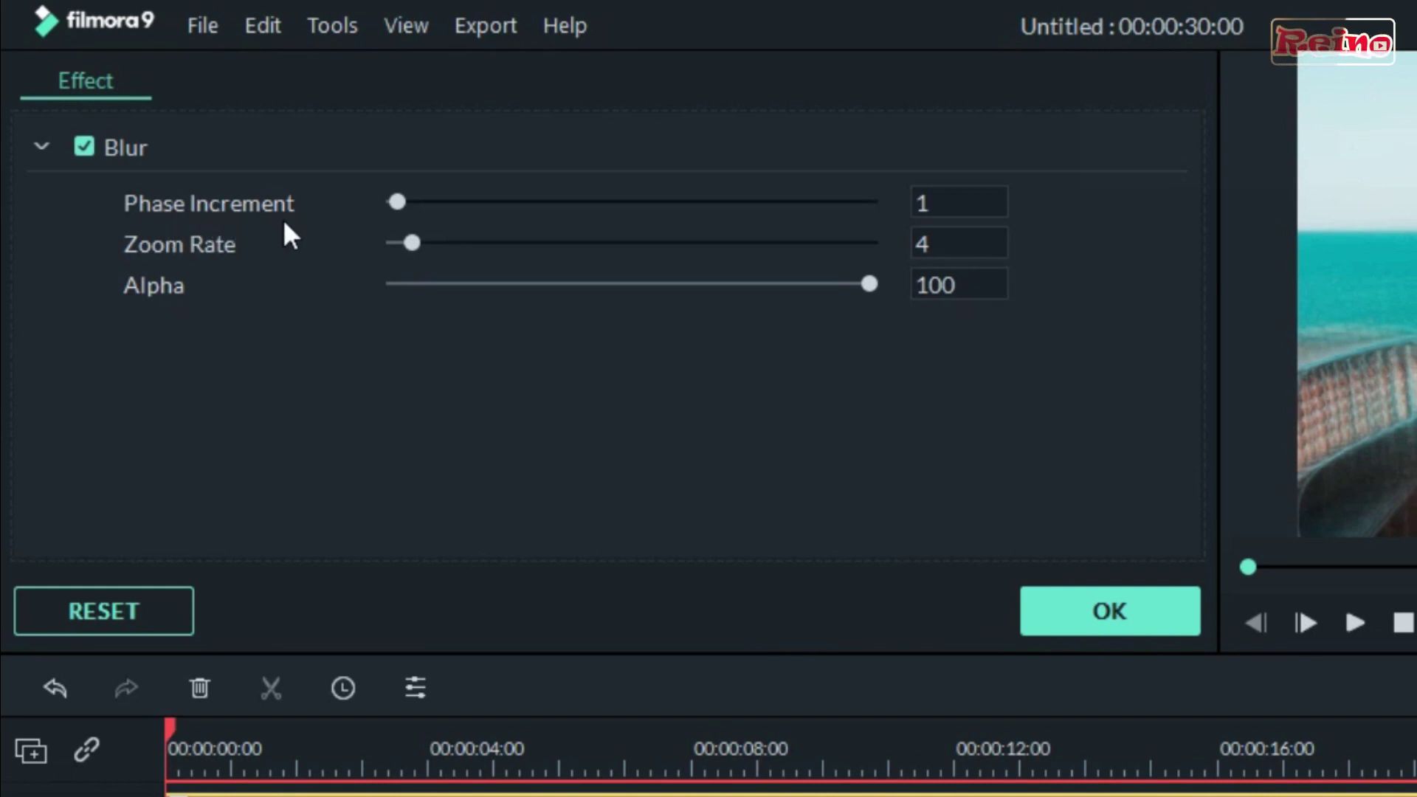
Step: Set the Blur effect's Phase Increment to 2 and apply the settings
mouse_move(397, 202)
mouse_down()
mouse_move(527, 212)
mouse_move(411, 217)
mouse_up()
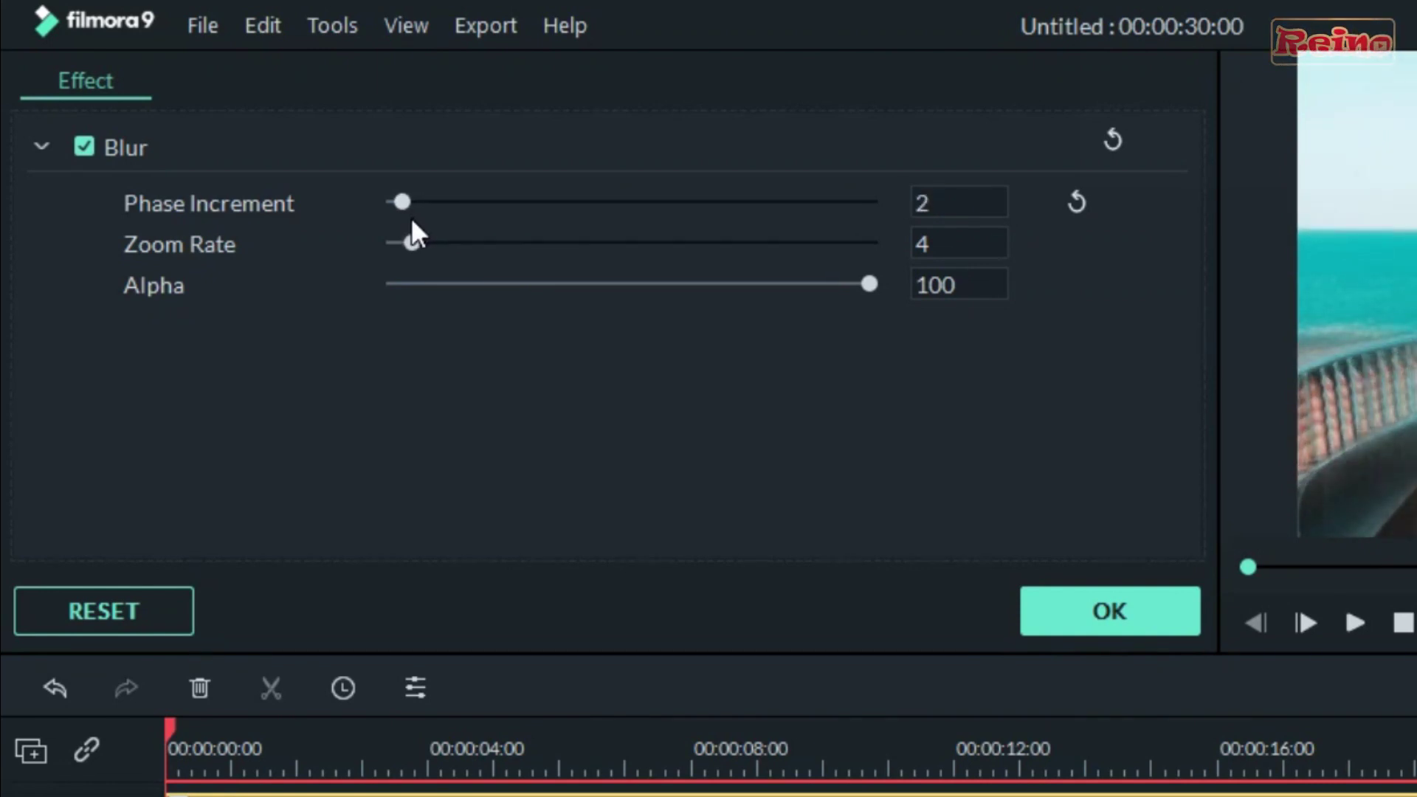
click(1149, 609)
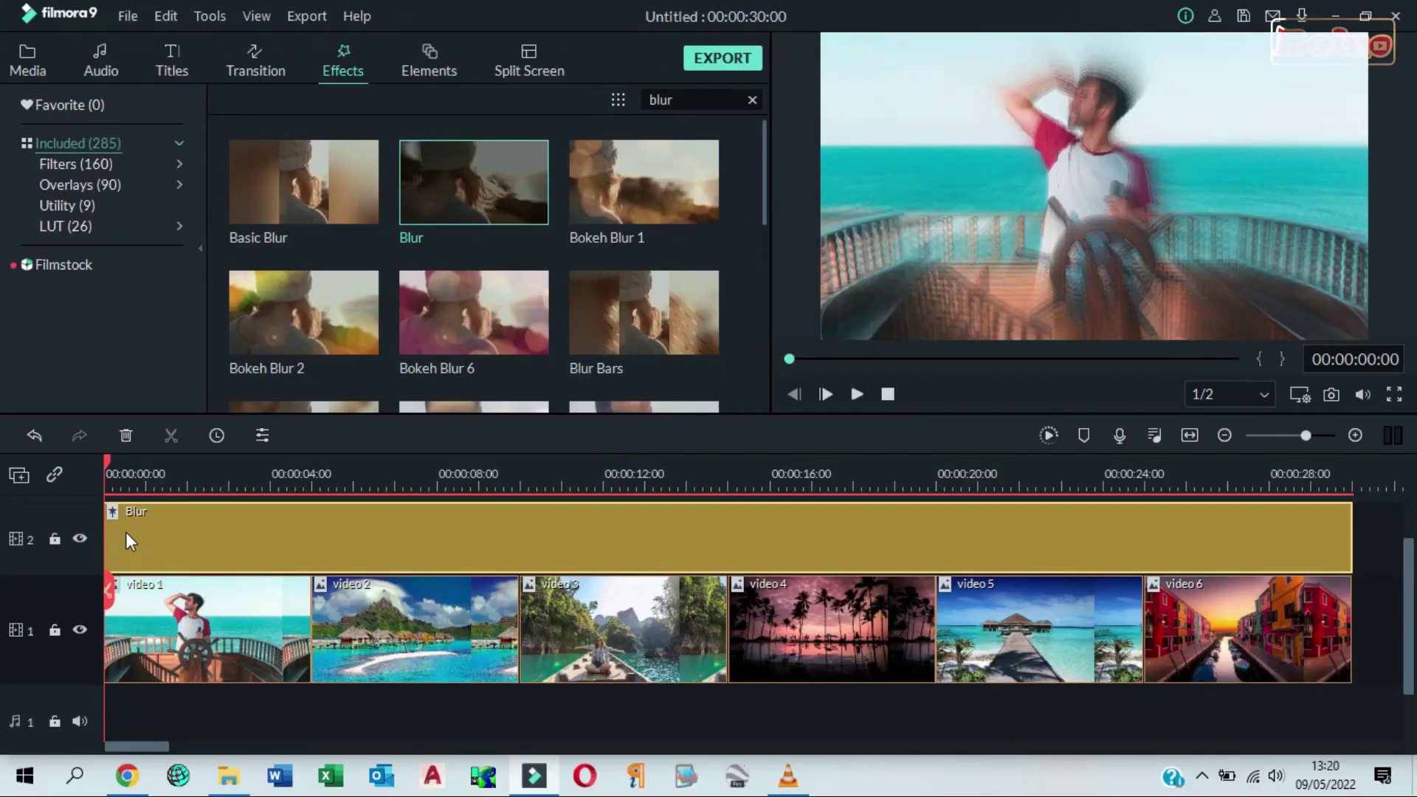
scroll(34, 502, up, 1)
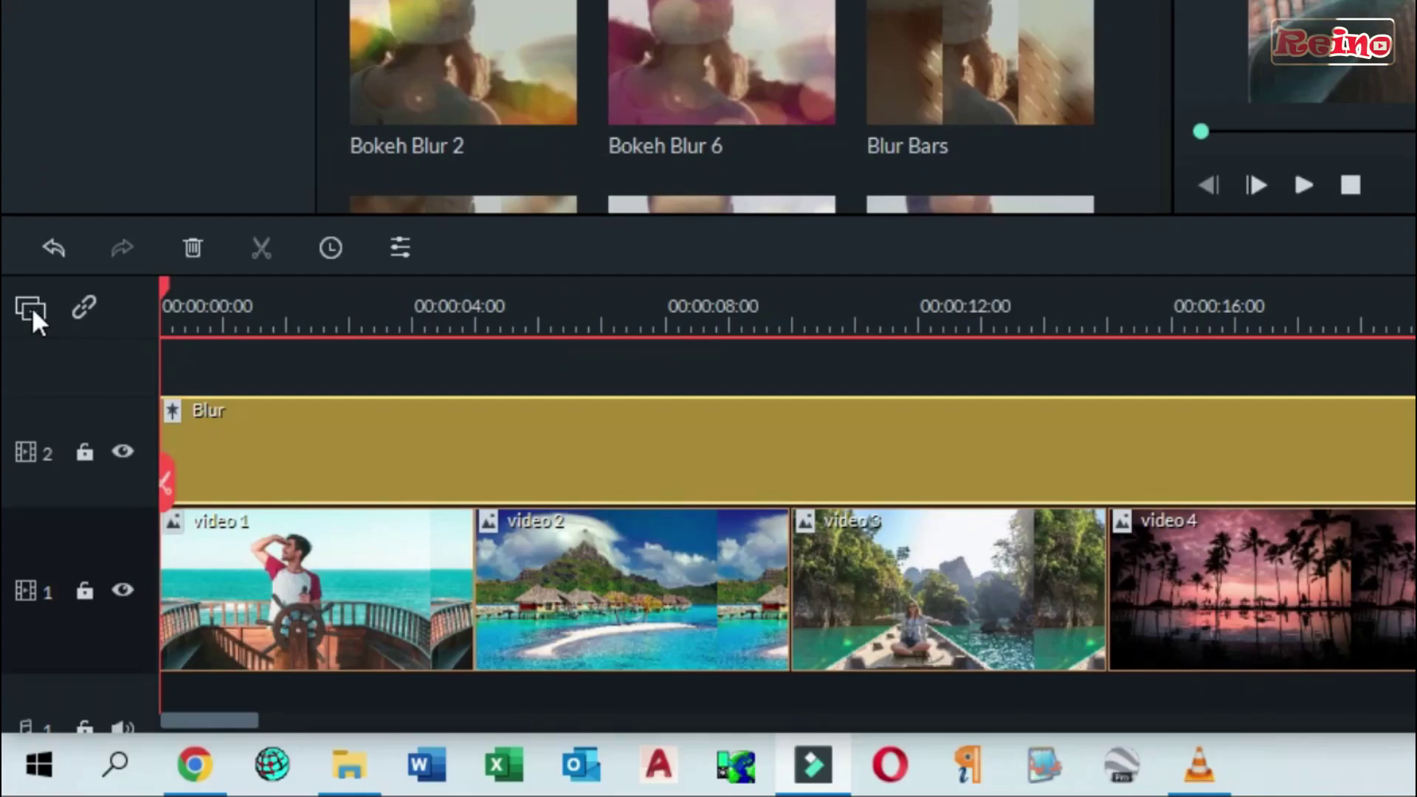
Step: Add a third video track and select all six photo clips on track 1
click(19, 477)
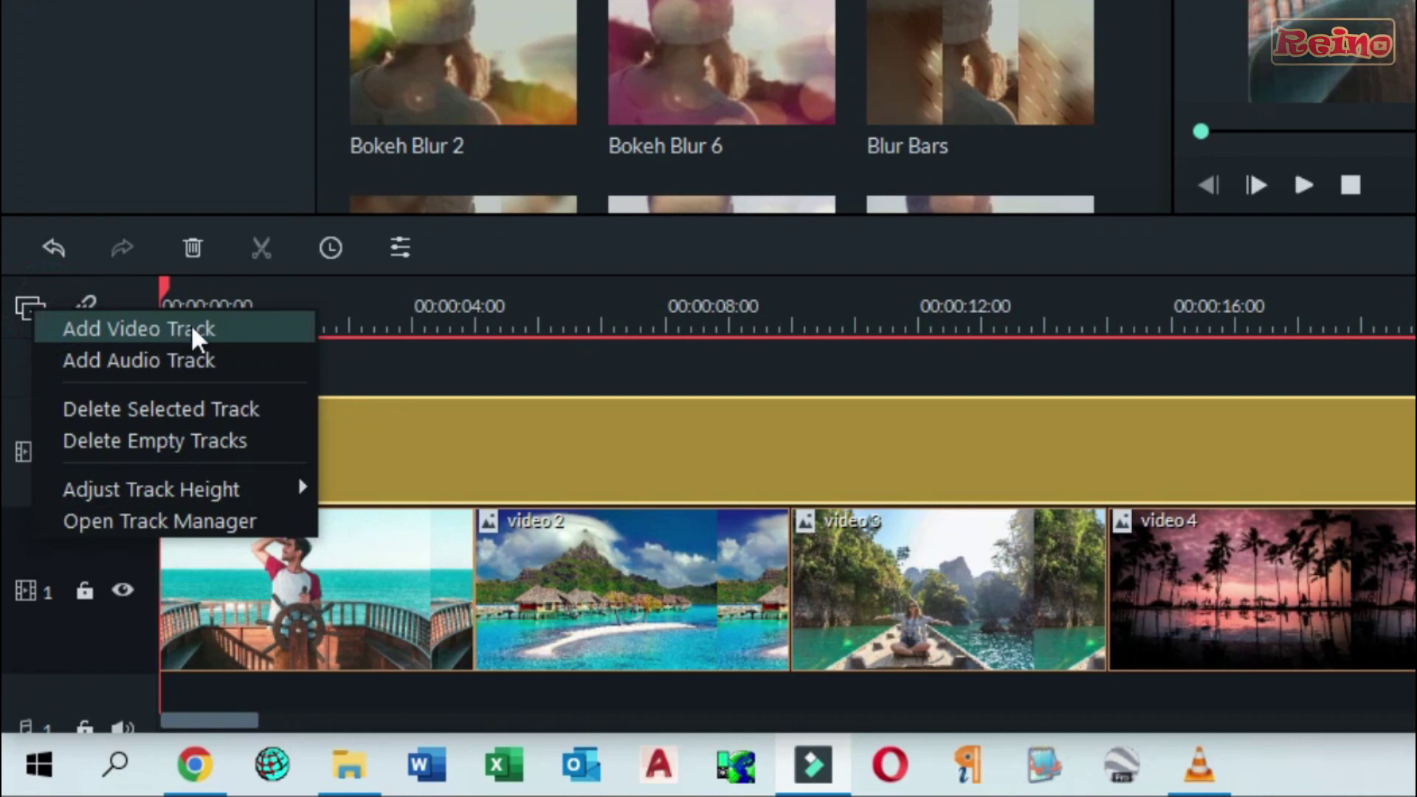
click(196, 331)
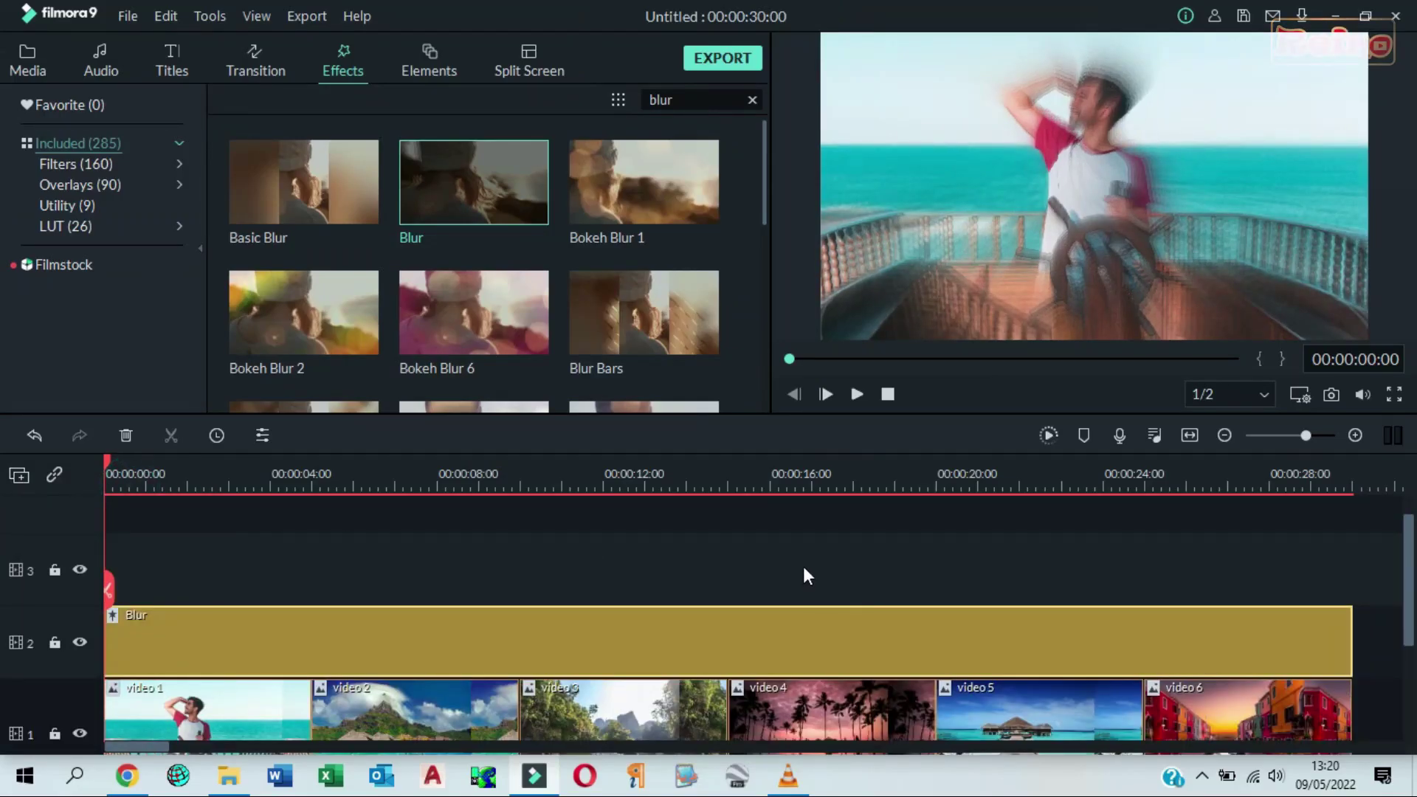
scroll(842, 499, down, 3)
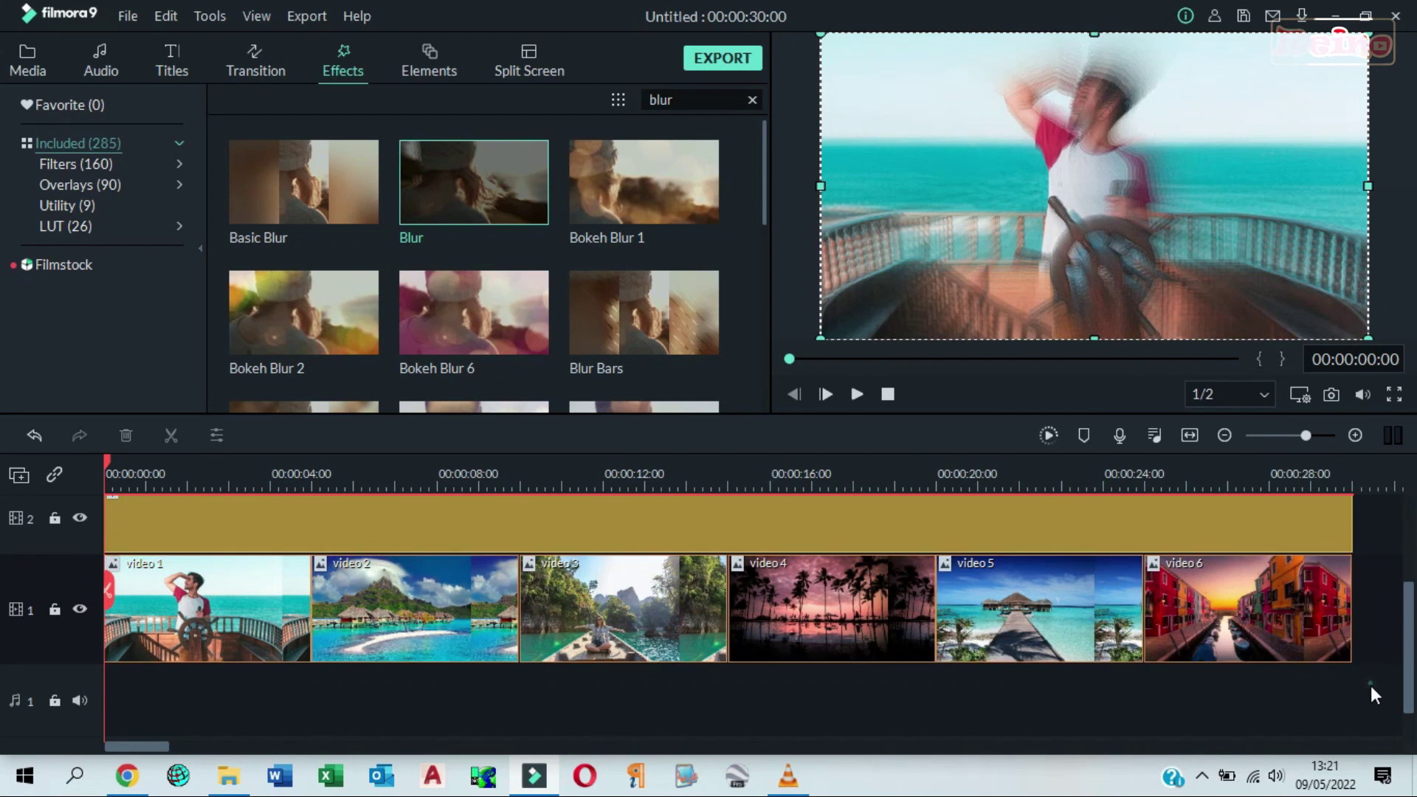
drag(1370, 685, 120, 587)
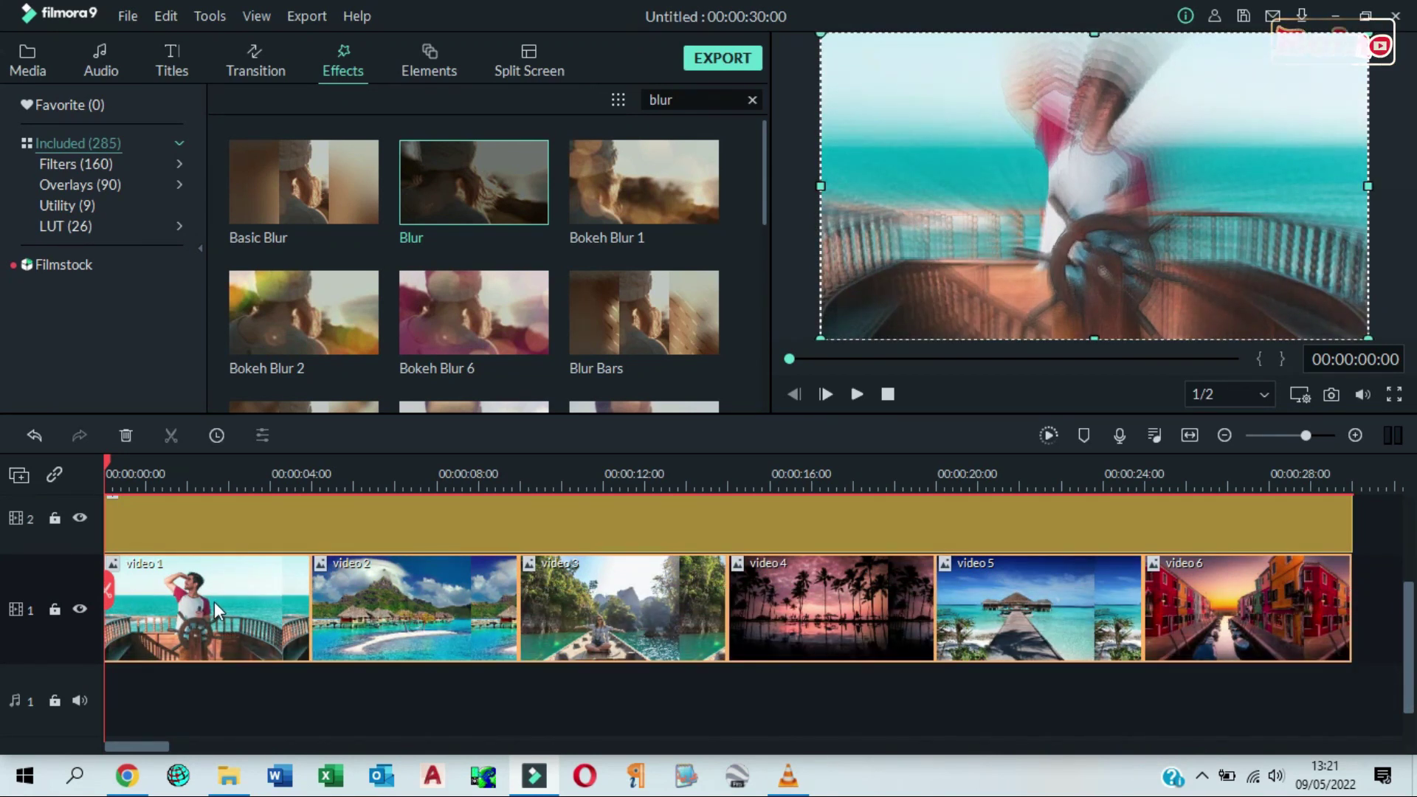
Step: Copy the six track-1 photo clips and paste them onto empty track 3
right_click(256, 592)
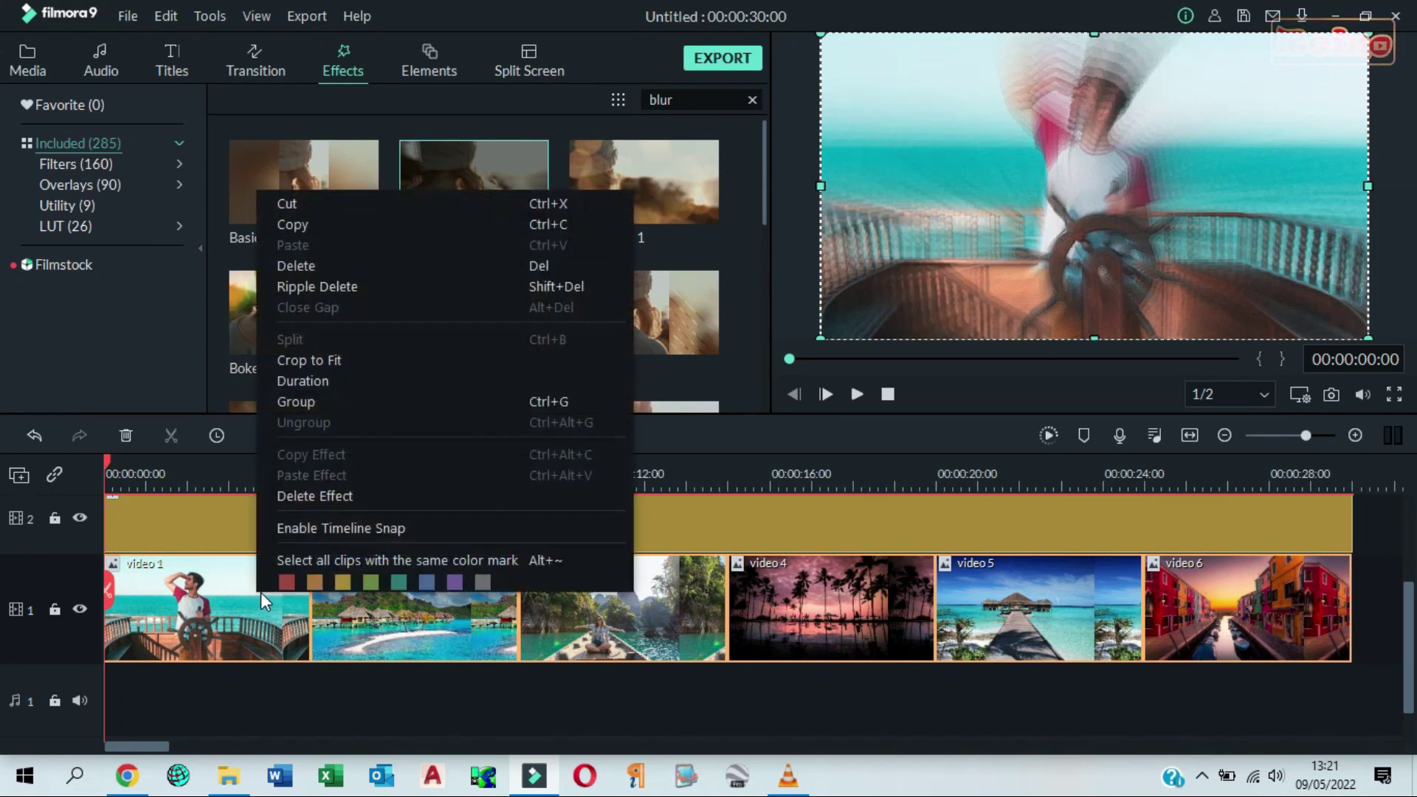
click(326, 228)
scroll(369, 687, up, 2)
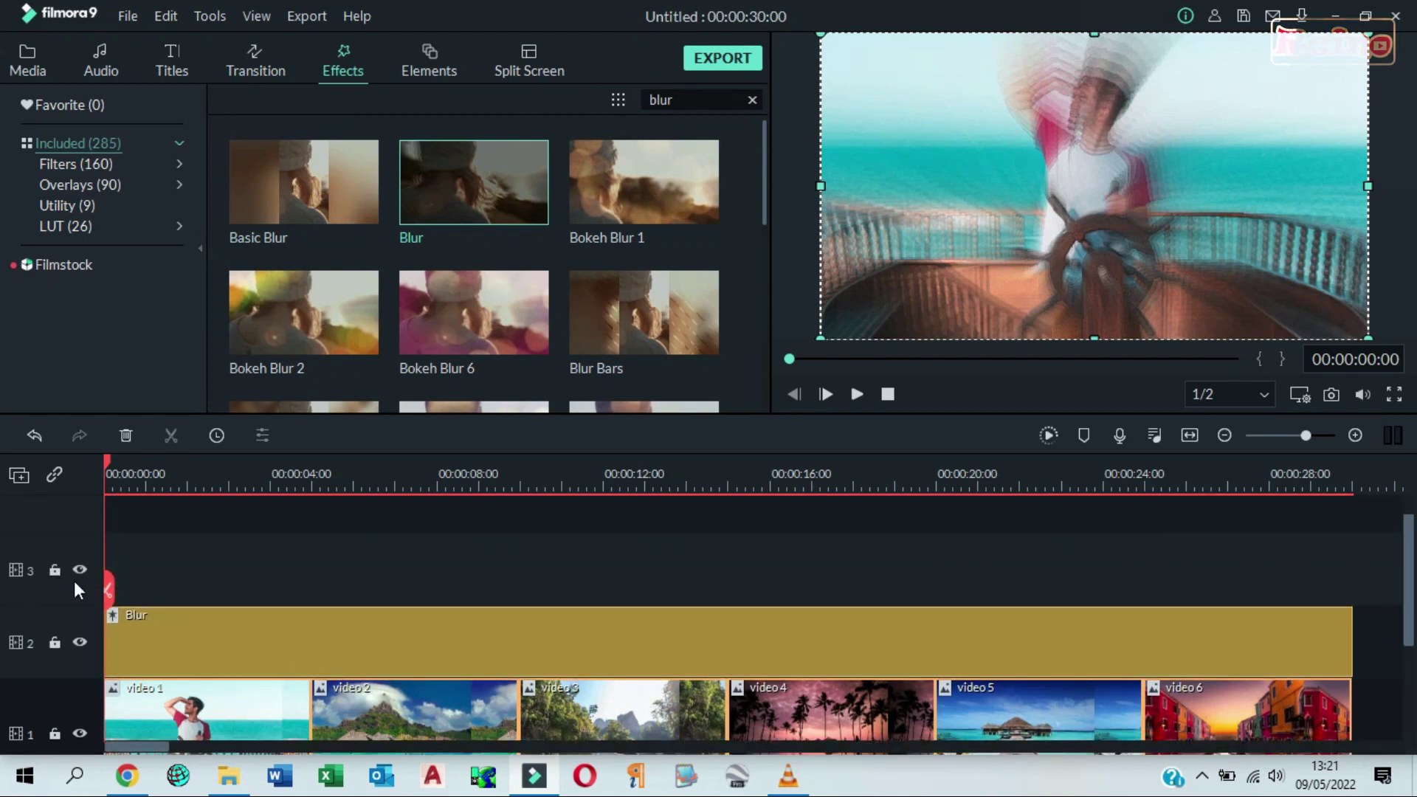
click(18, 572)
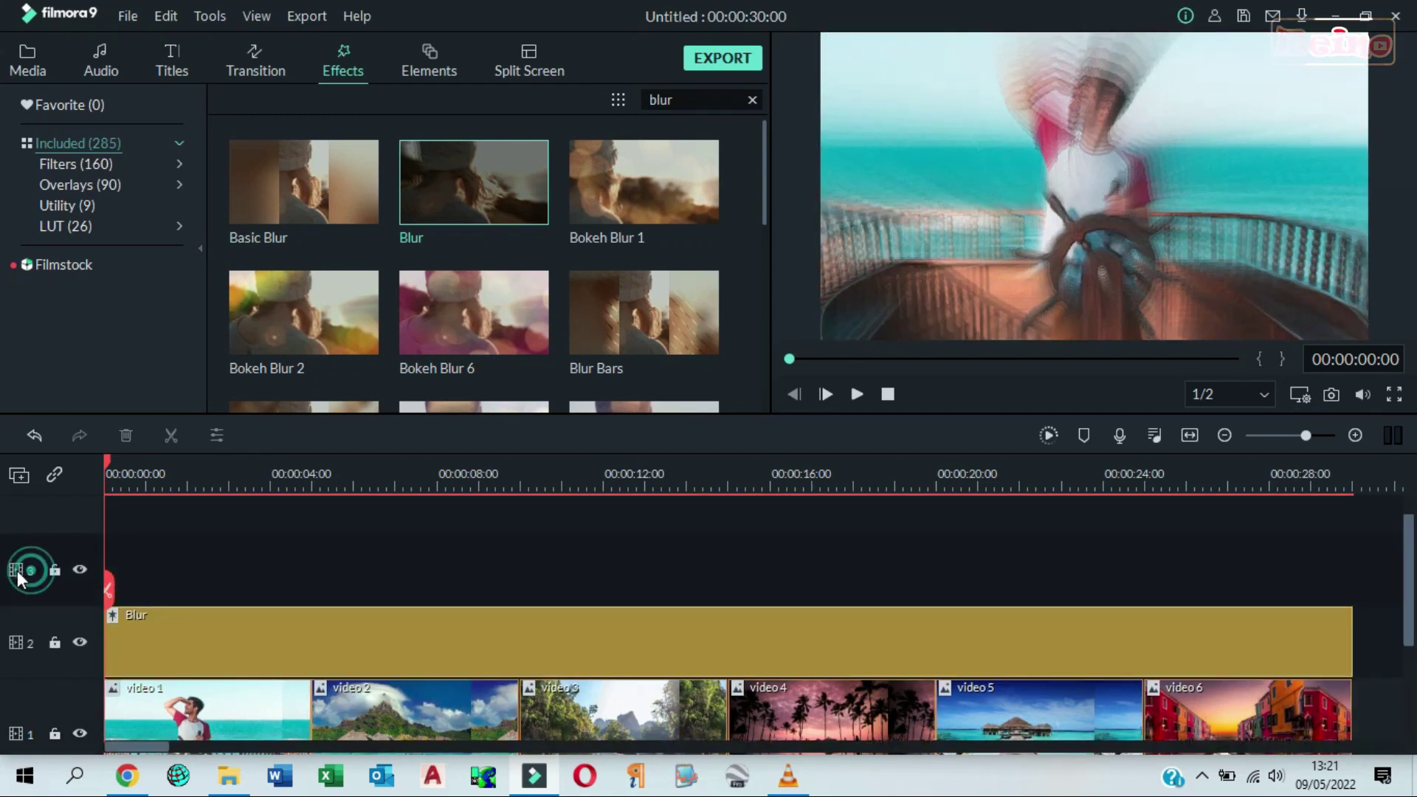
right_click(175, 572)
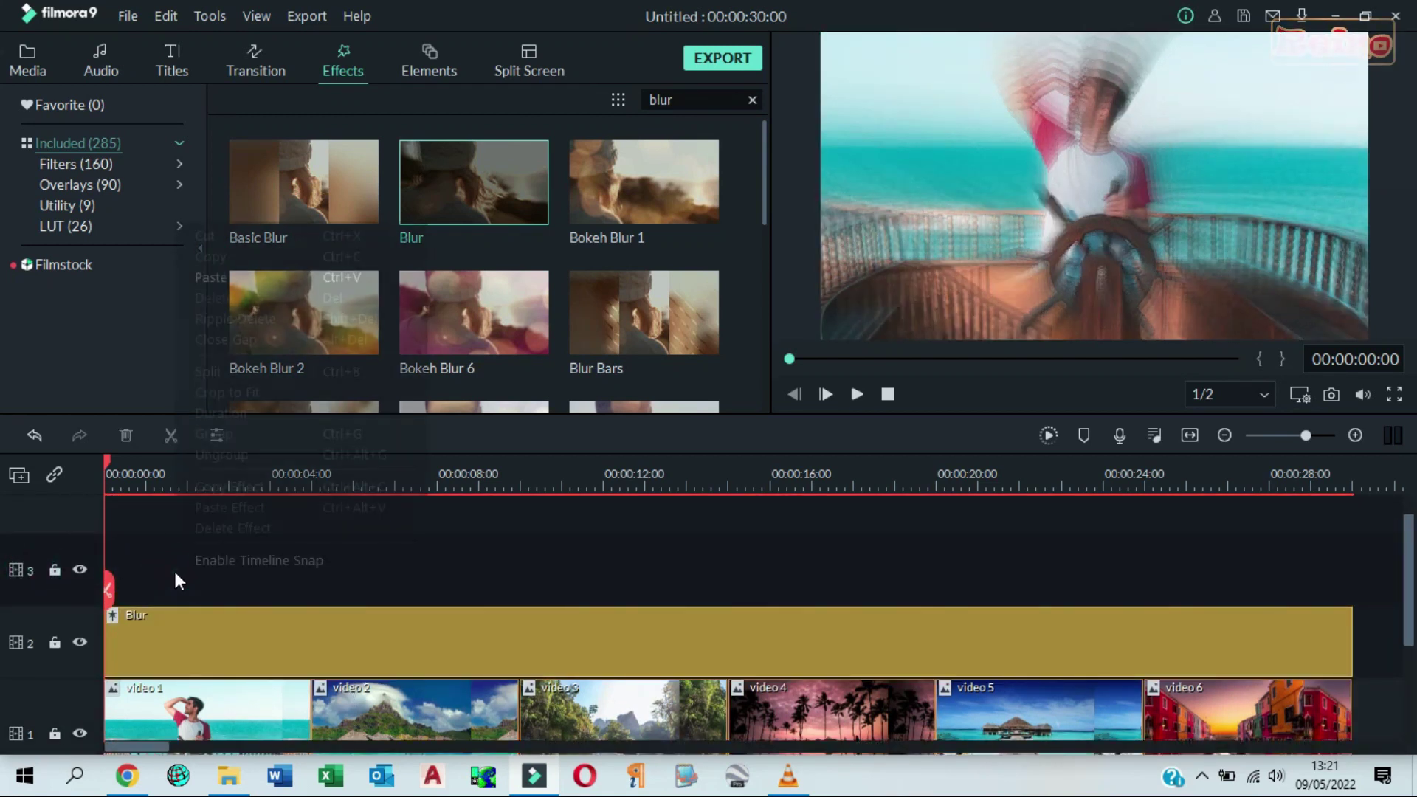
click(247, 281)
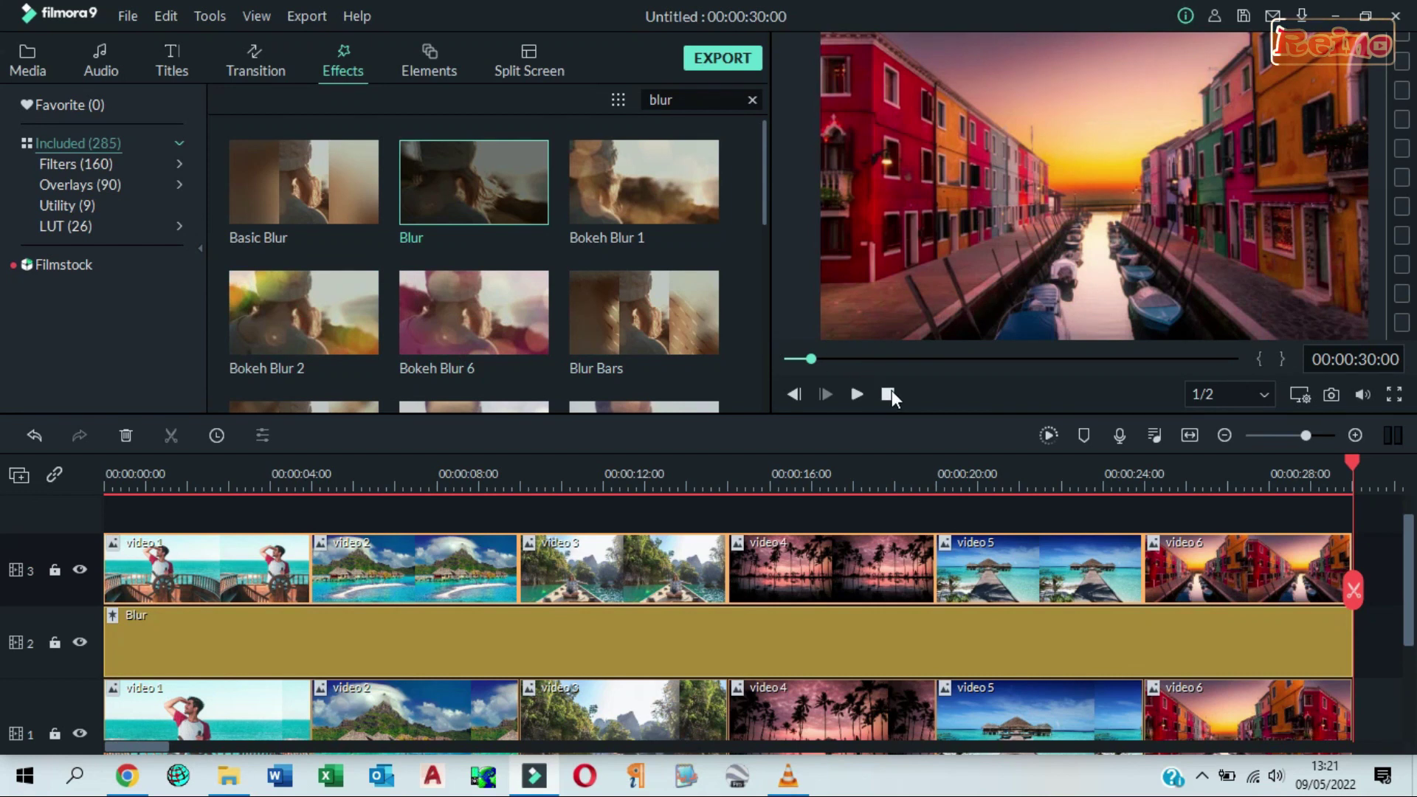
click(888, 394)
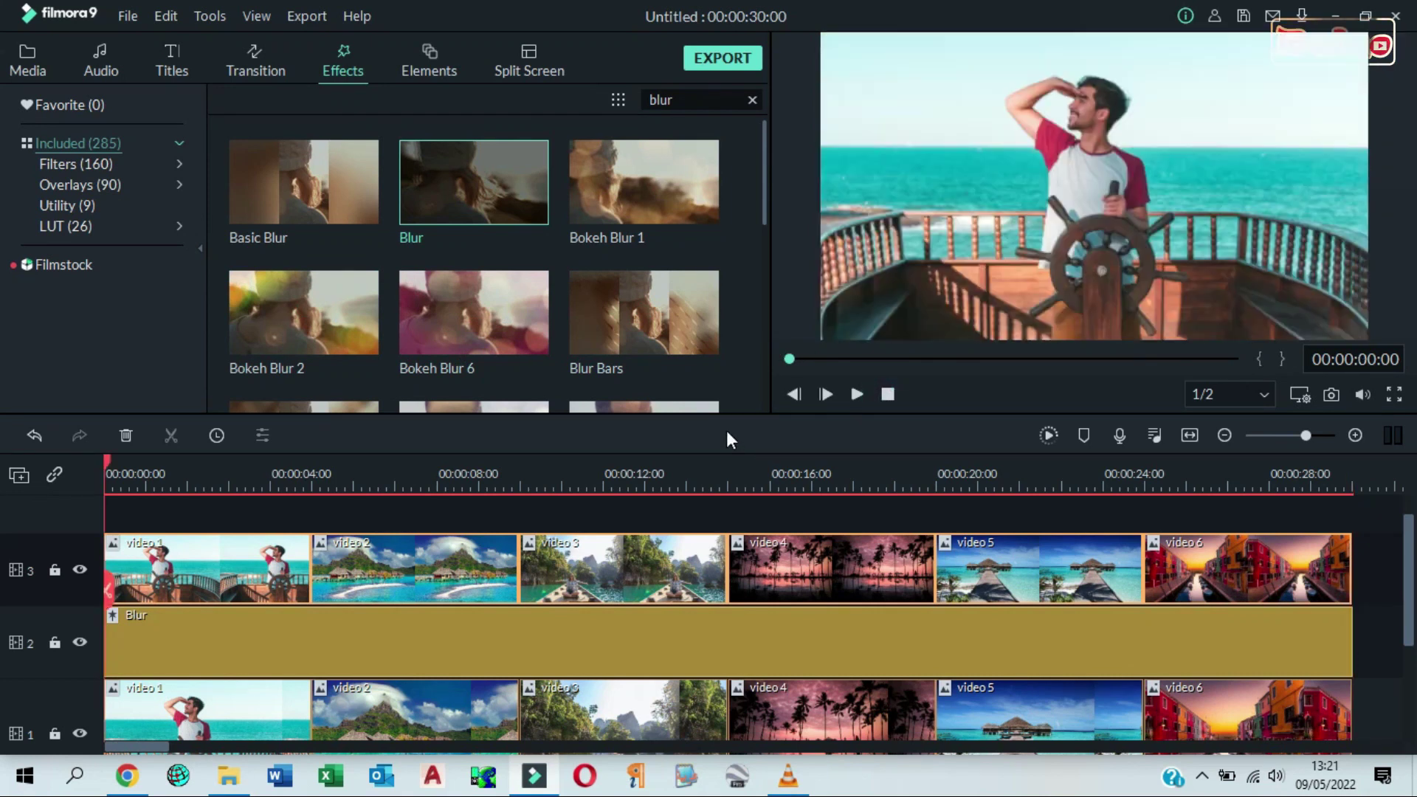
Step: Crop video 1's copy on track 3 to a 9:16 portrait ratio
click(268, 574)
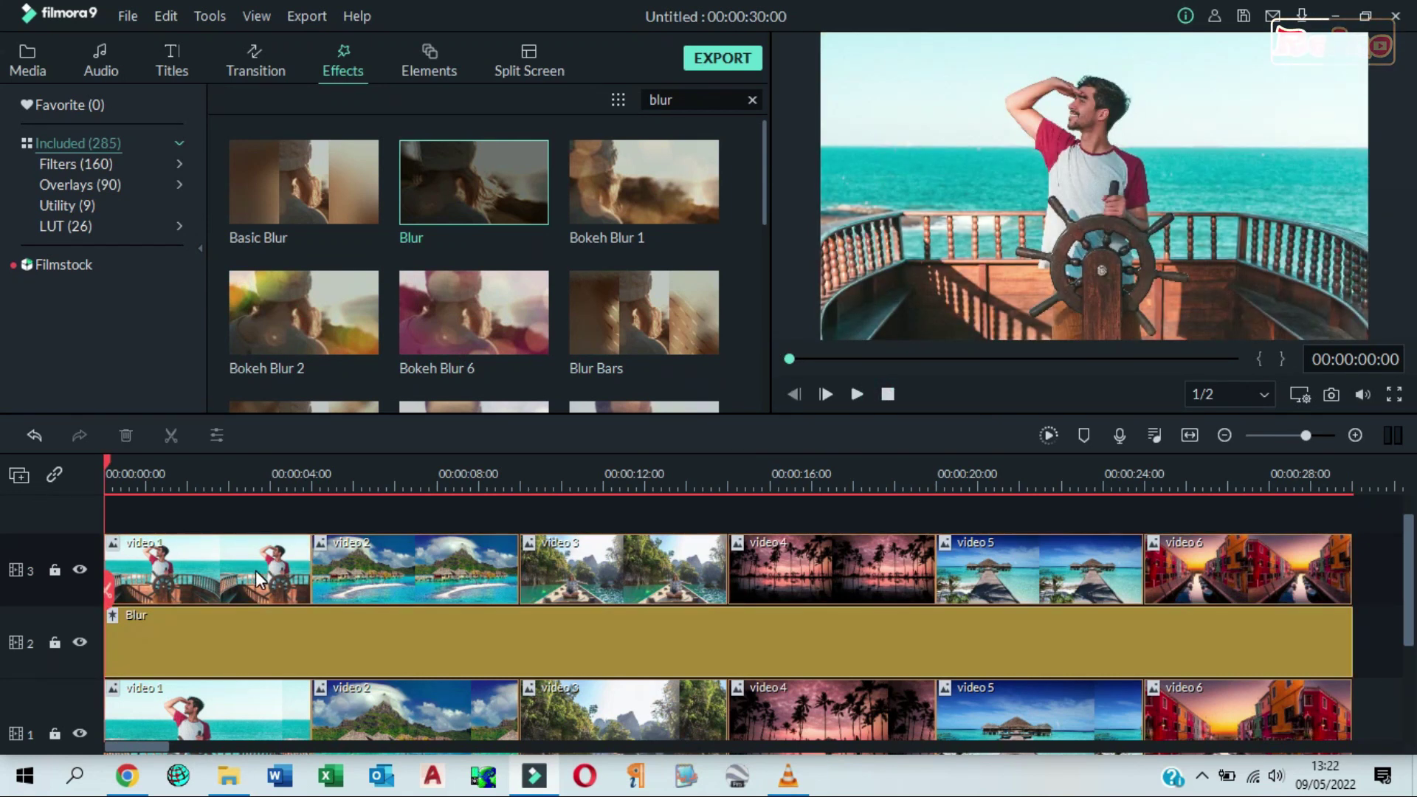
click(216, 437)
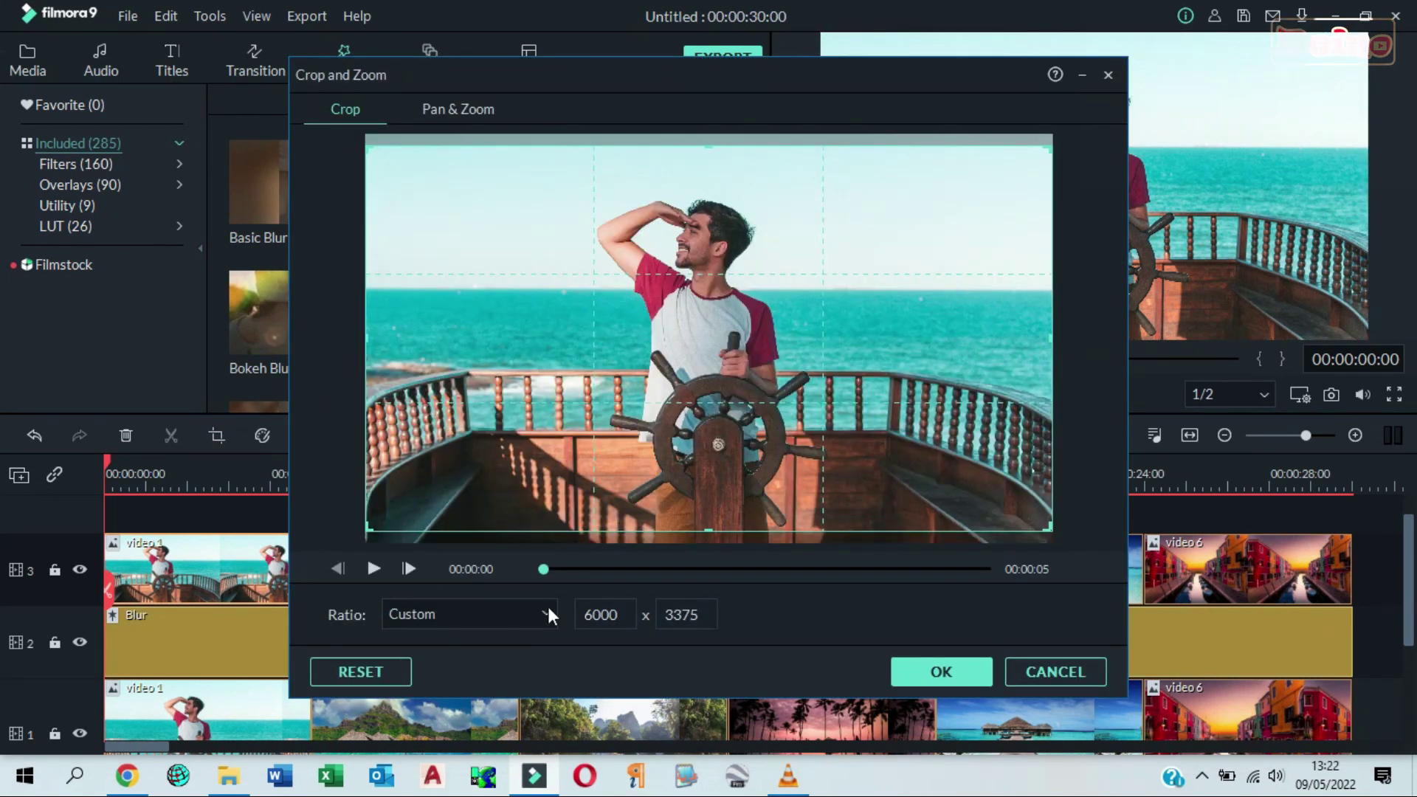
click(549, 613)
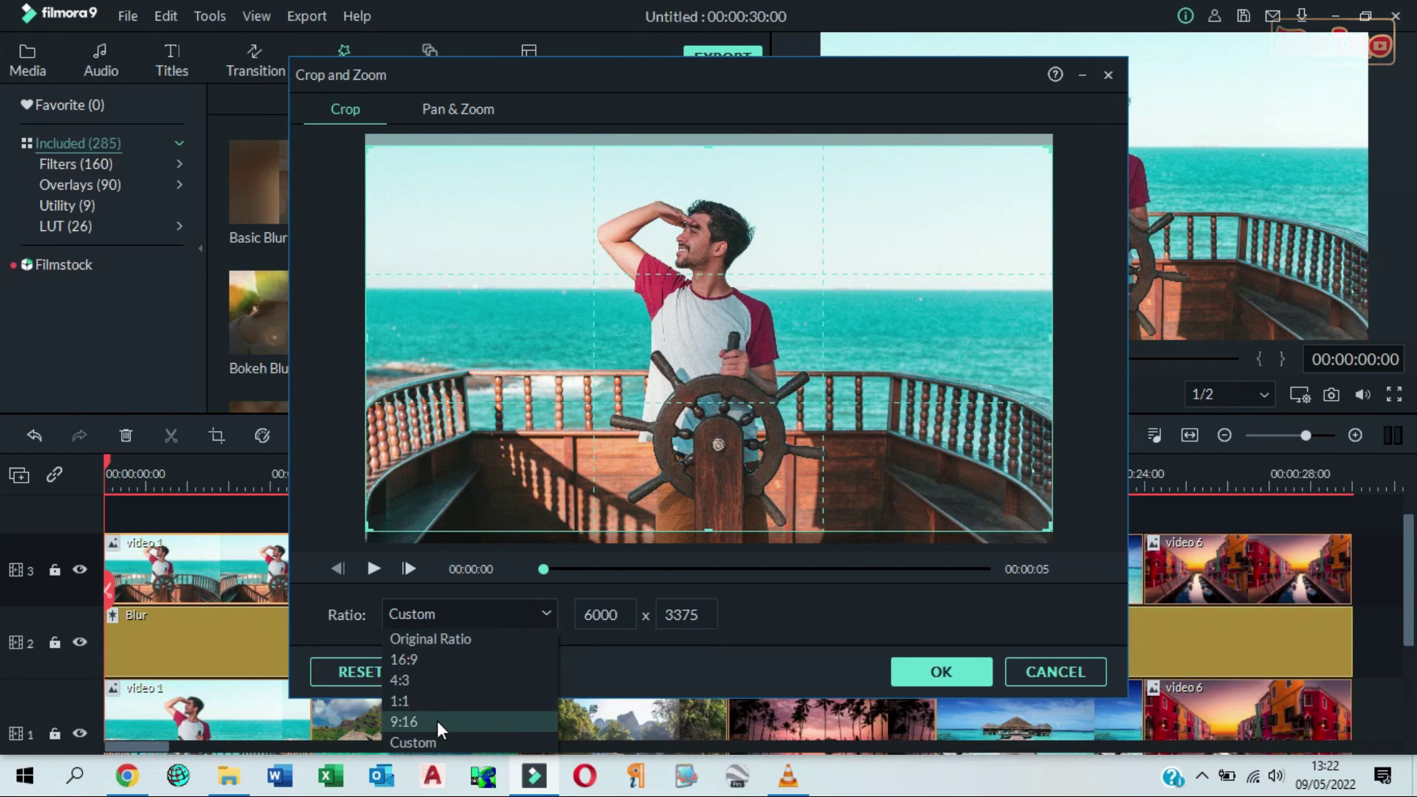
click(437, 720)
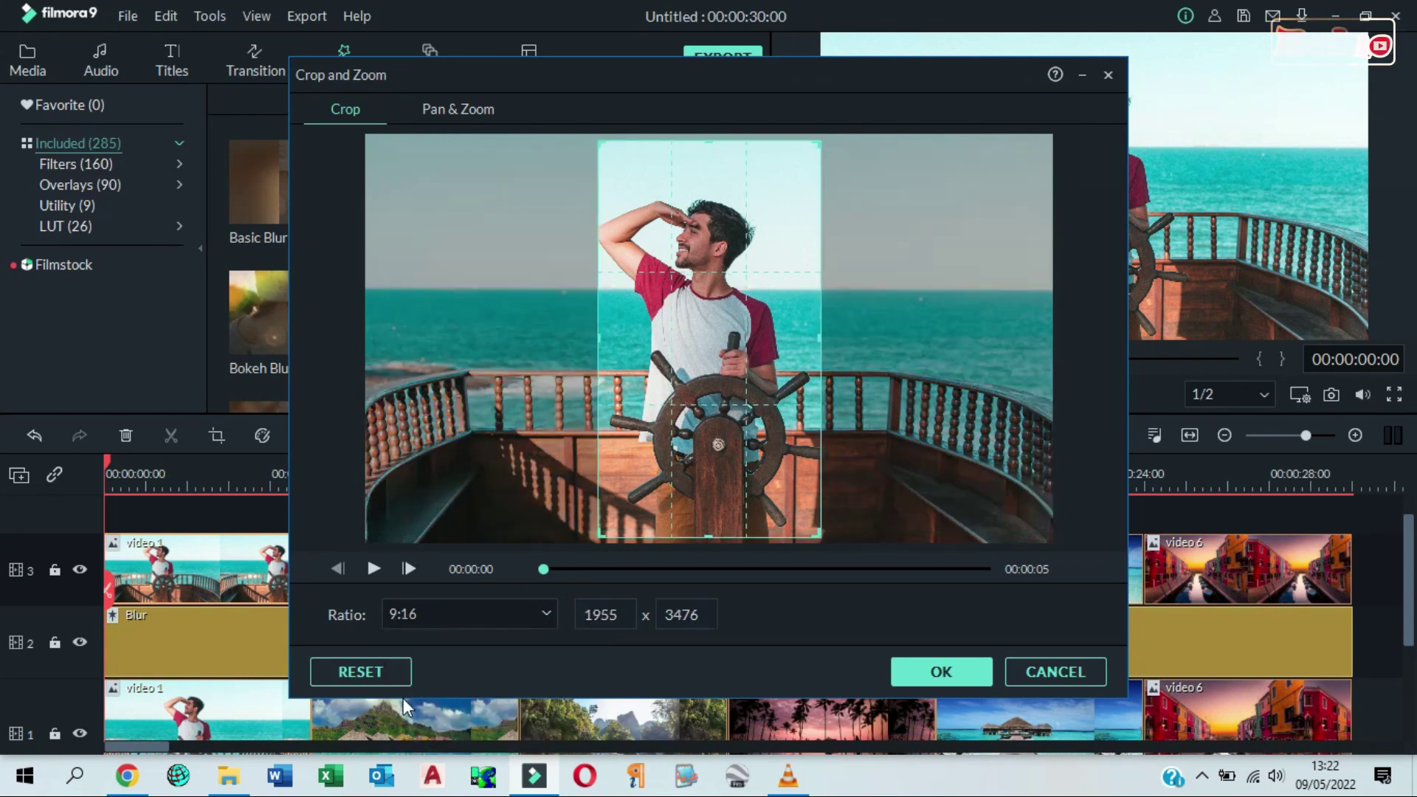
click(387, 671)
click(542, 613)
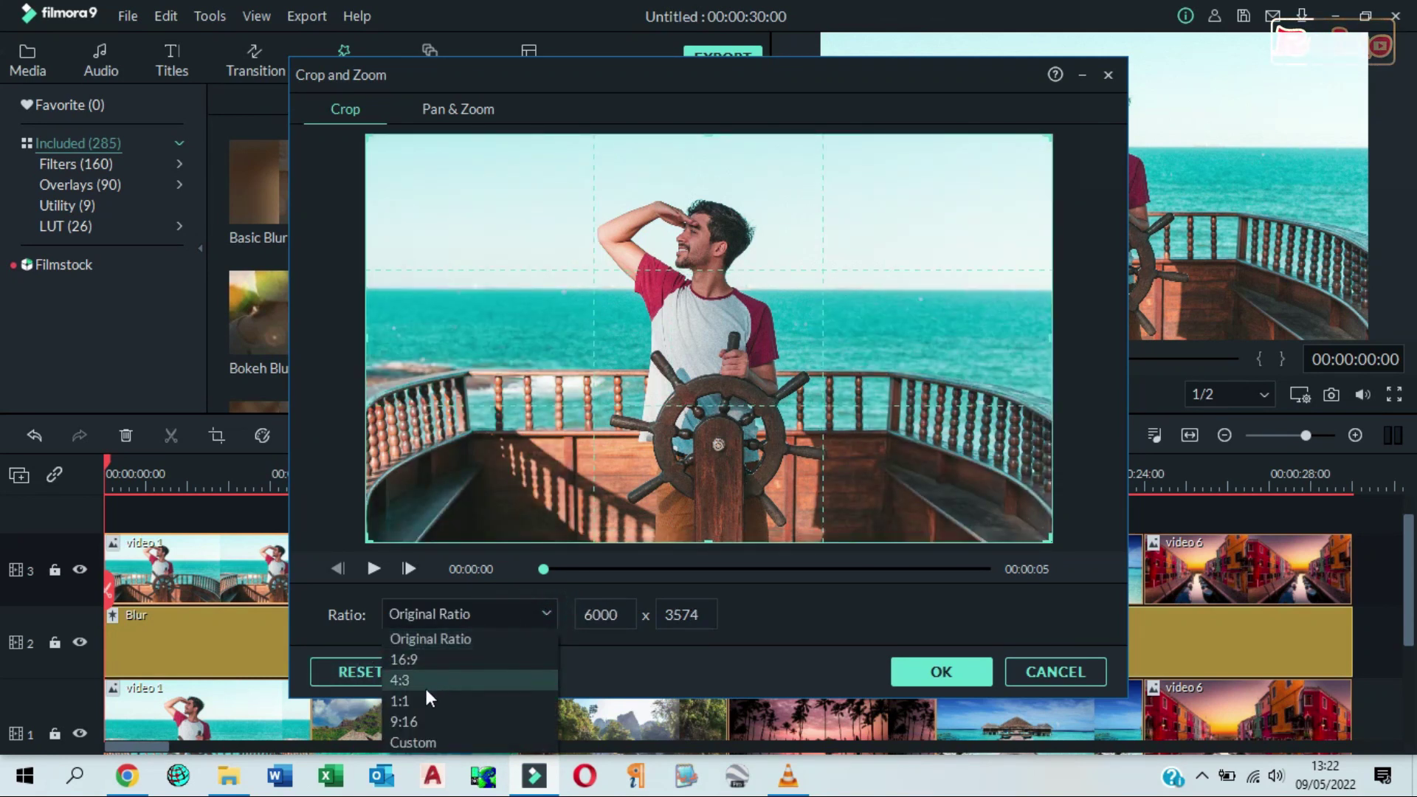
click(420, 715)
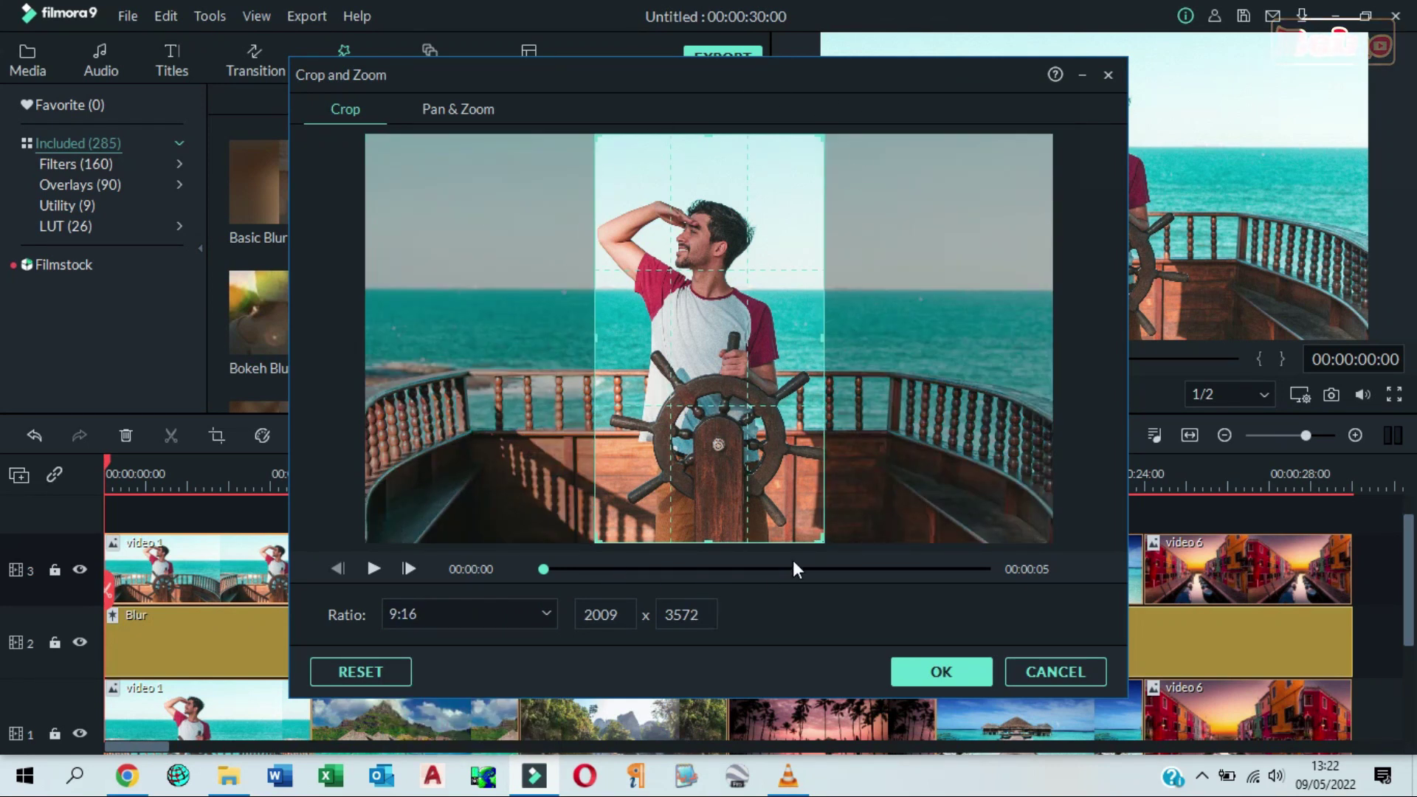
click(941, 673)
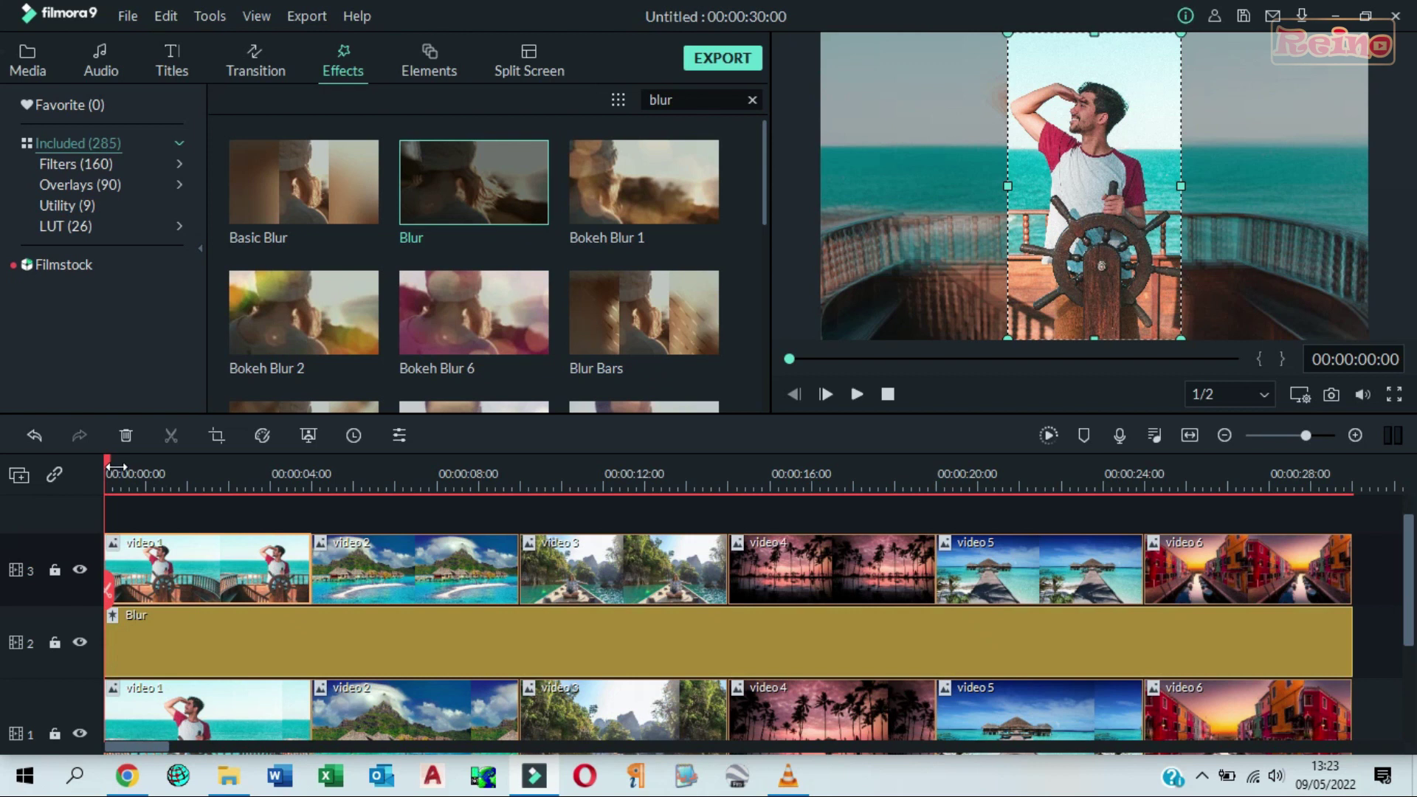
Step: Crop video 3's copy on track 3 to a 9:16 portrait ratio
click(626, 566)
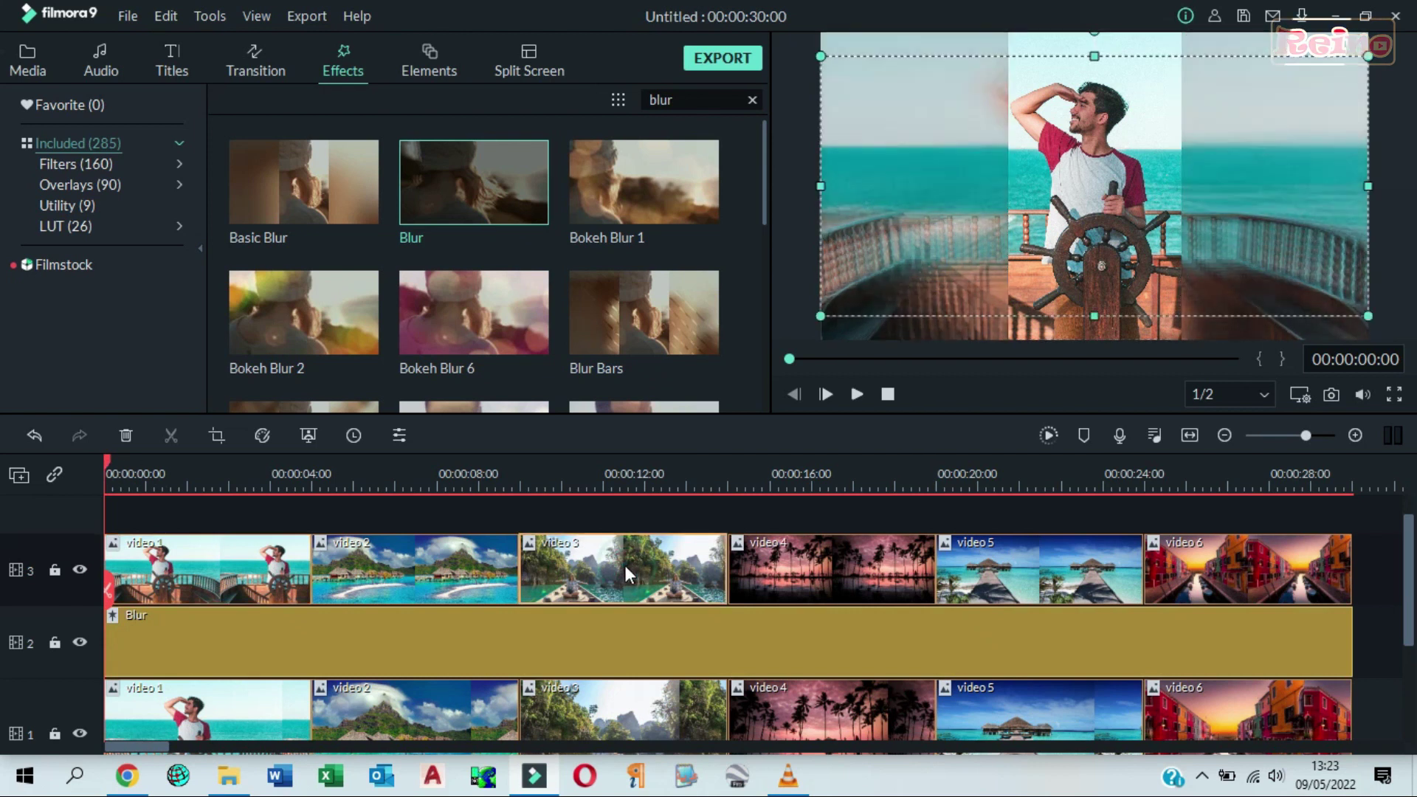
click(219, 435)
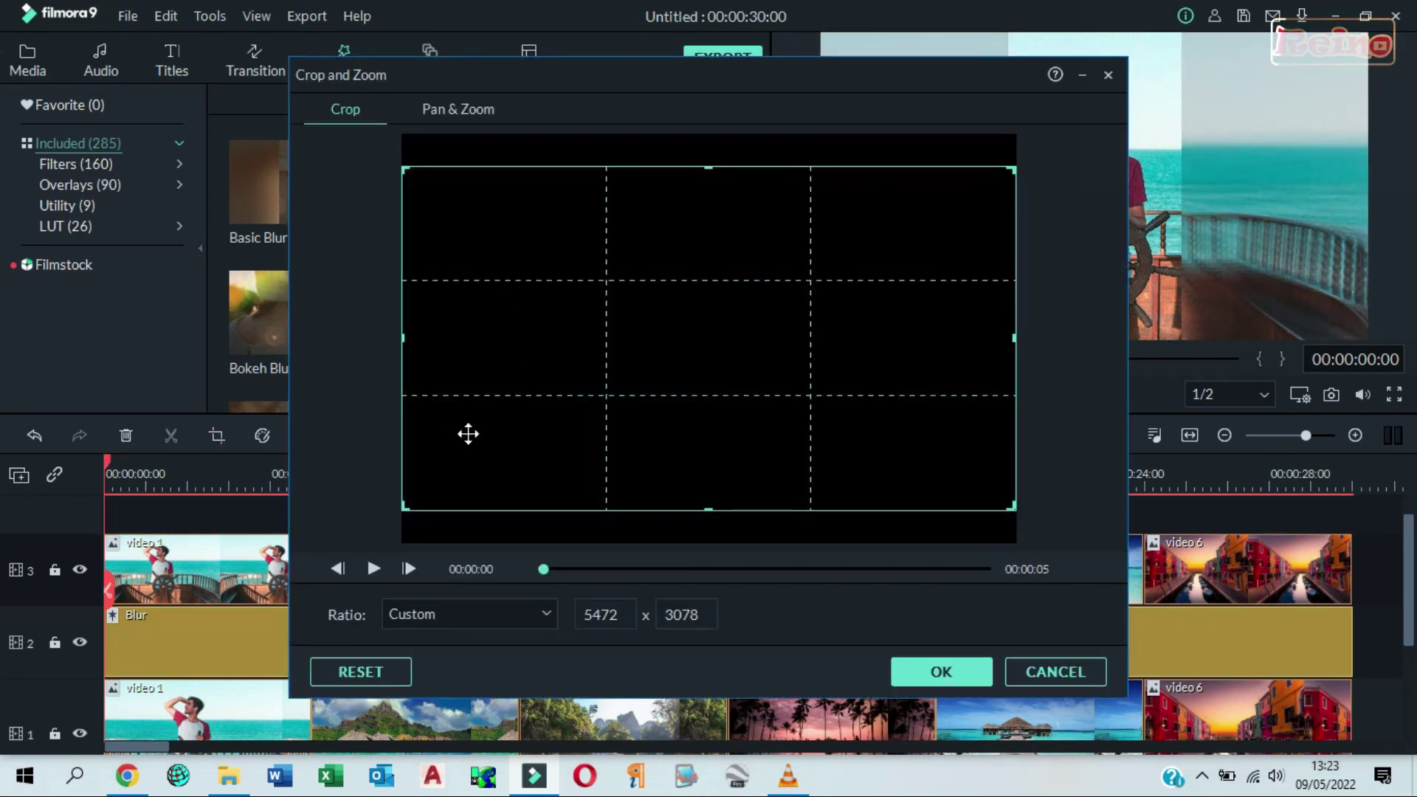
click(545, 614)
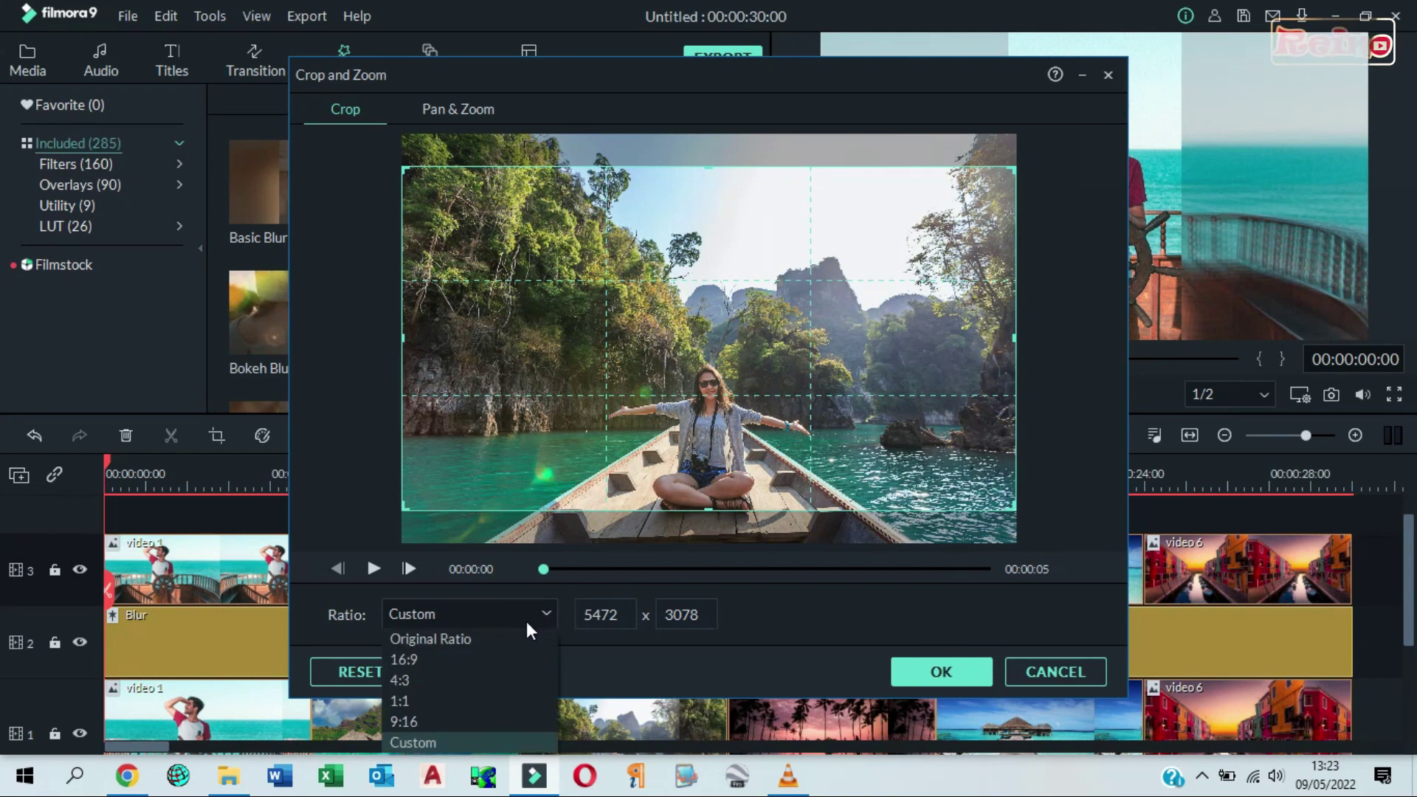
click(432, 723)
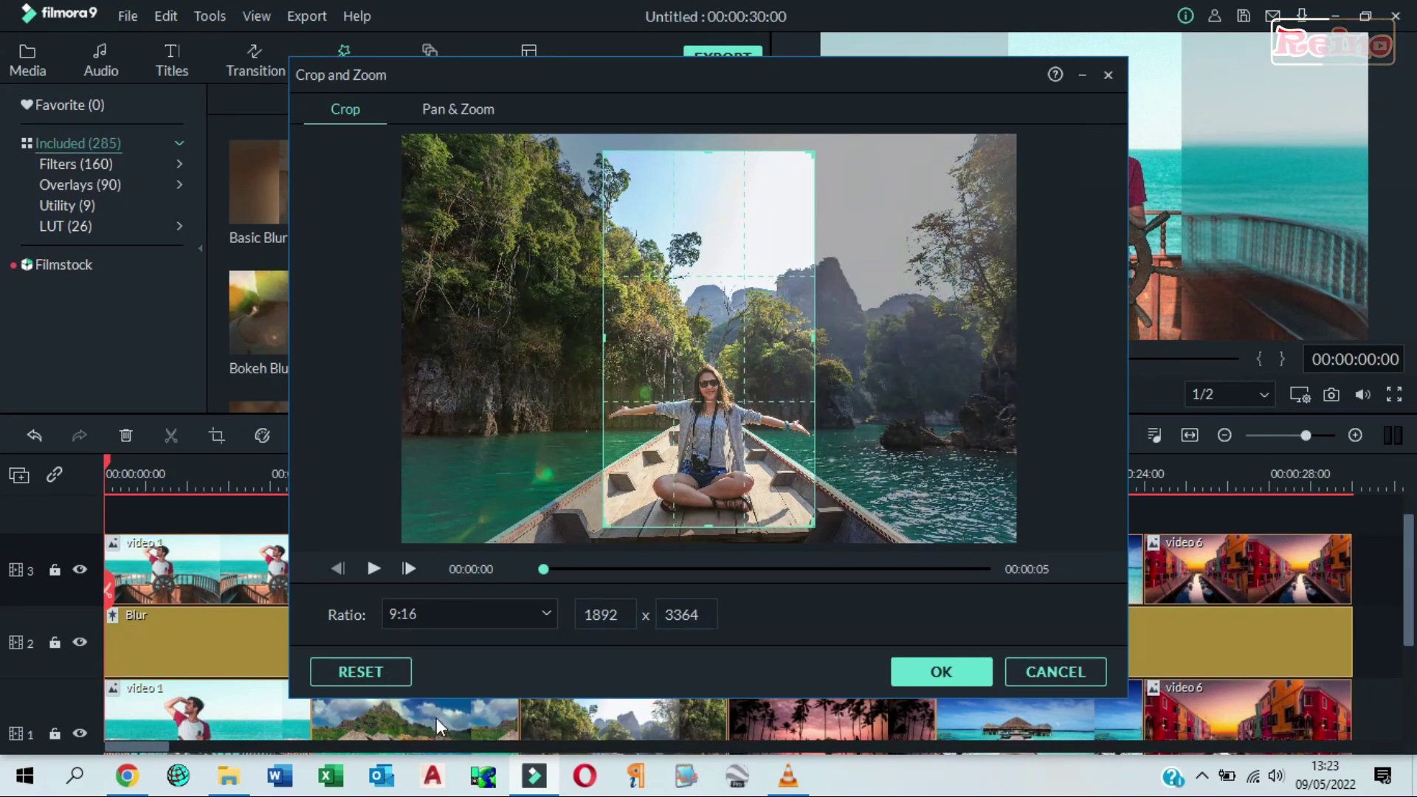
click(399, 668)
click(544, 612)
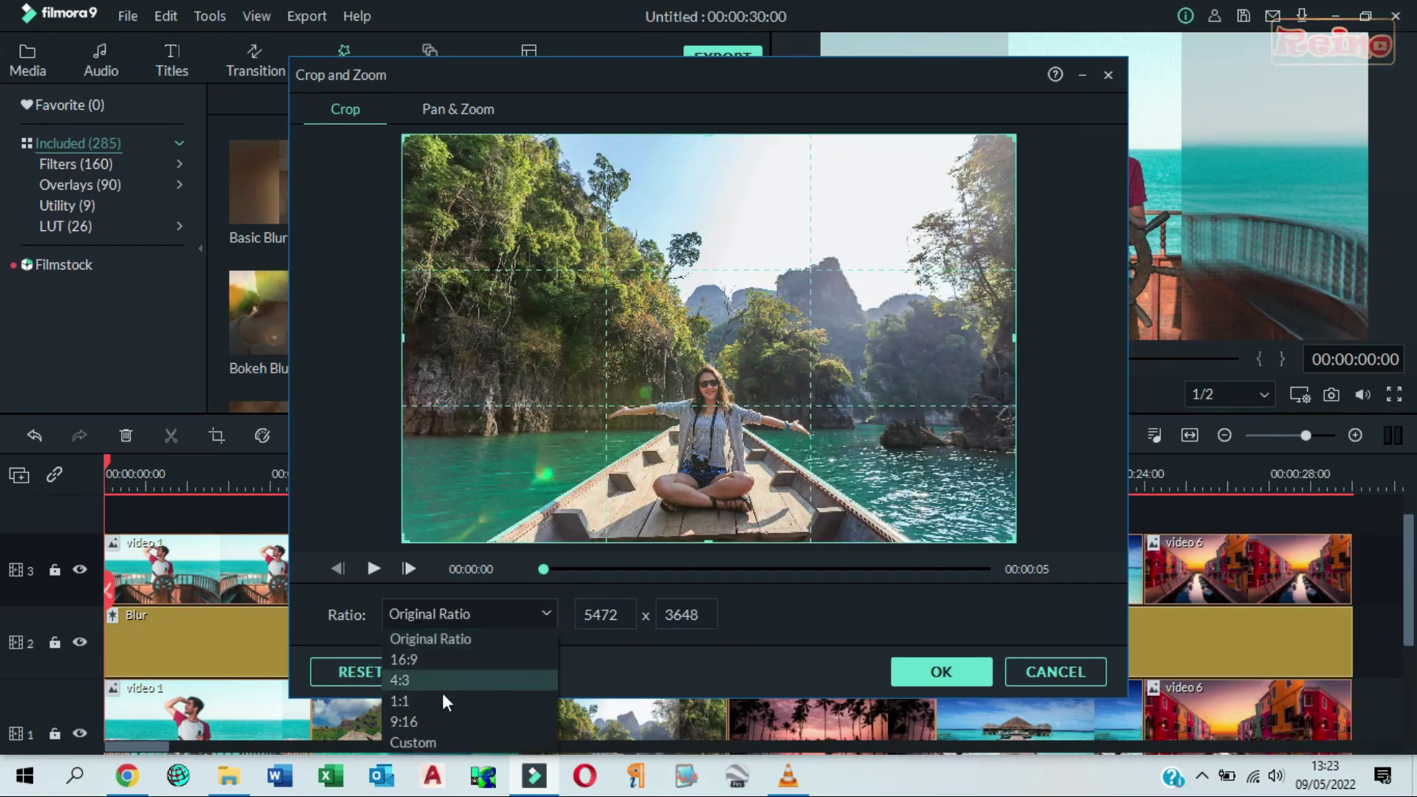
click(440, 721)
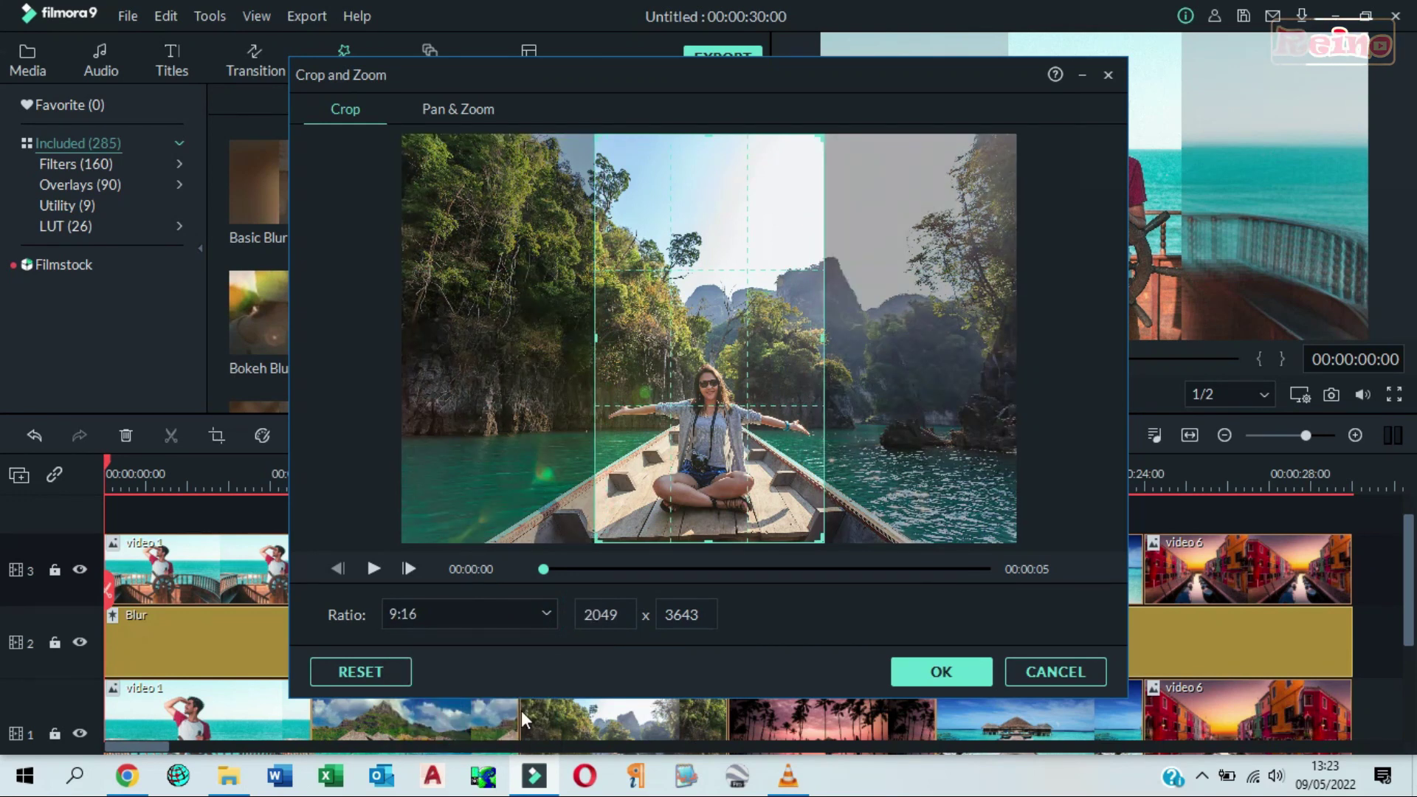
click(917, 674)
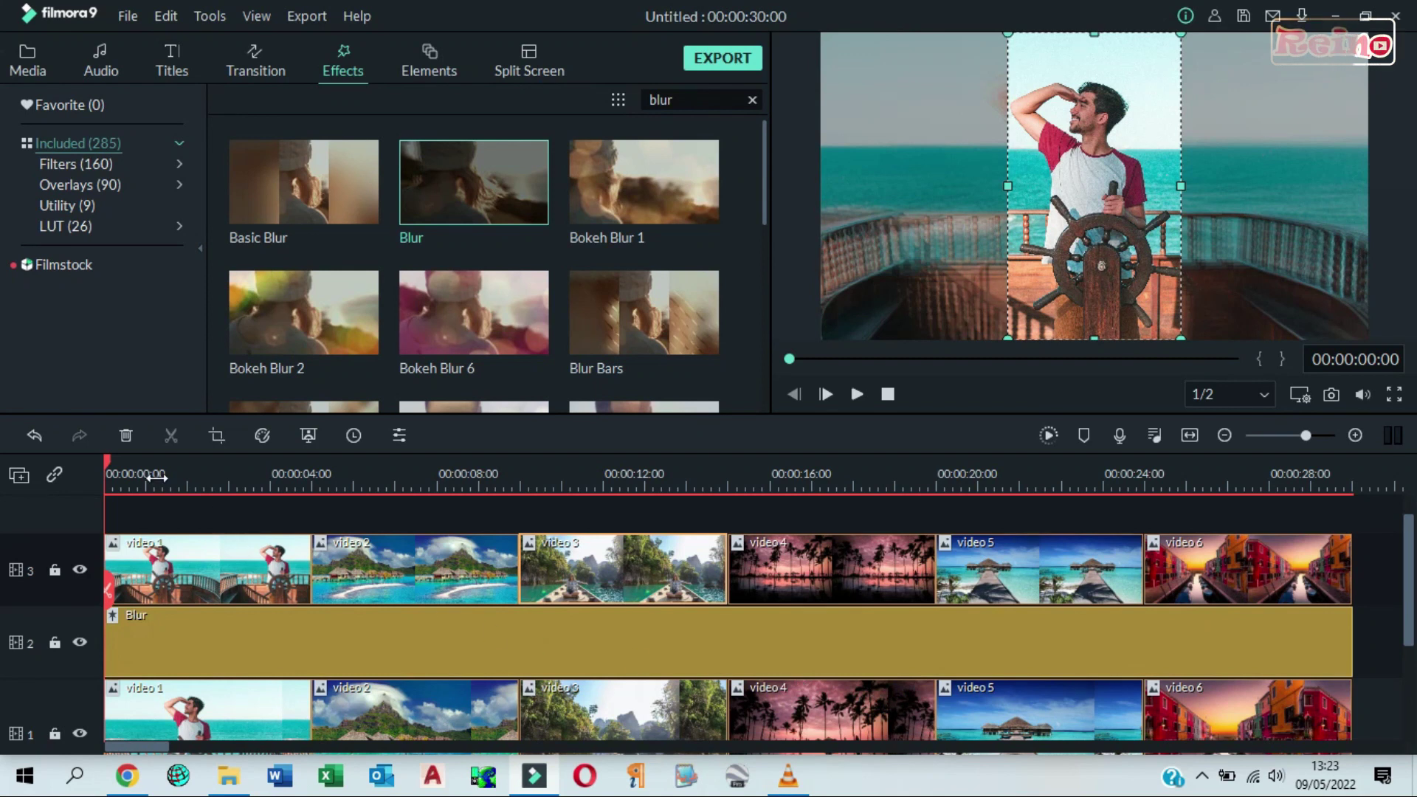
drag(115, 464, 463, 473)
drag(537, 521, 1038, 560)
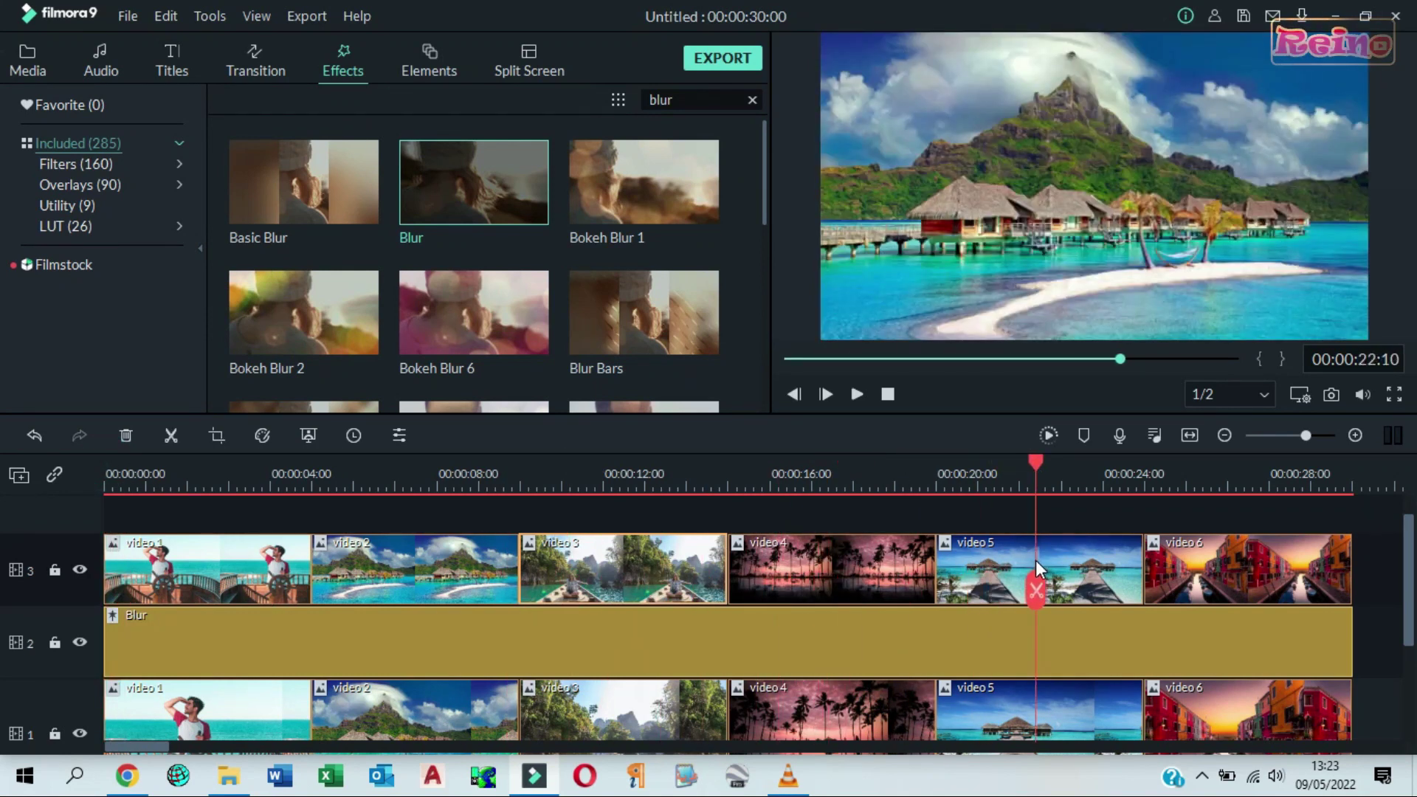
Step: Crop video 5's top-track copy to a 9:16 (1244x2212) portrait ratio
click(1084, 573)
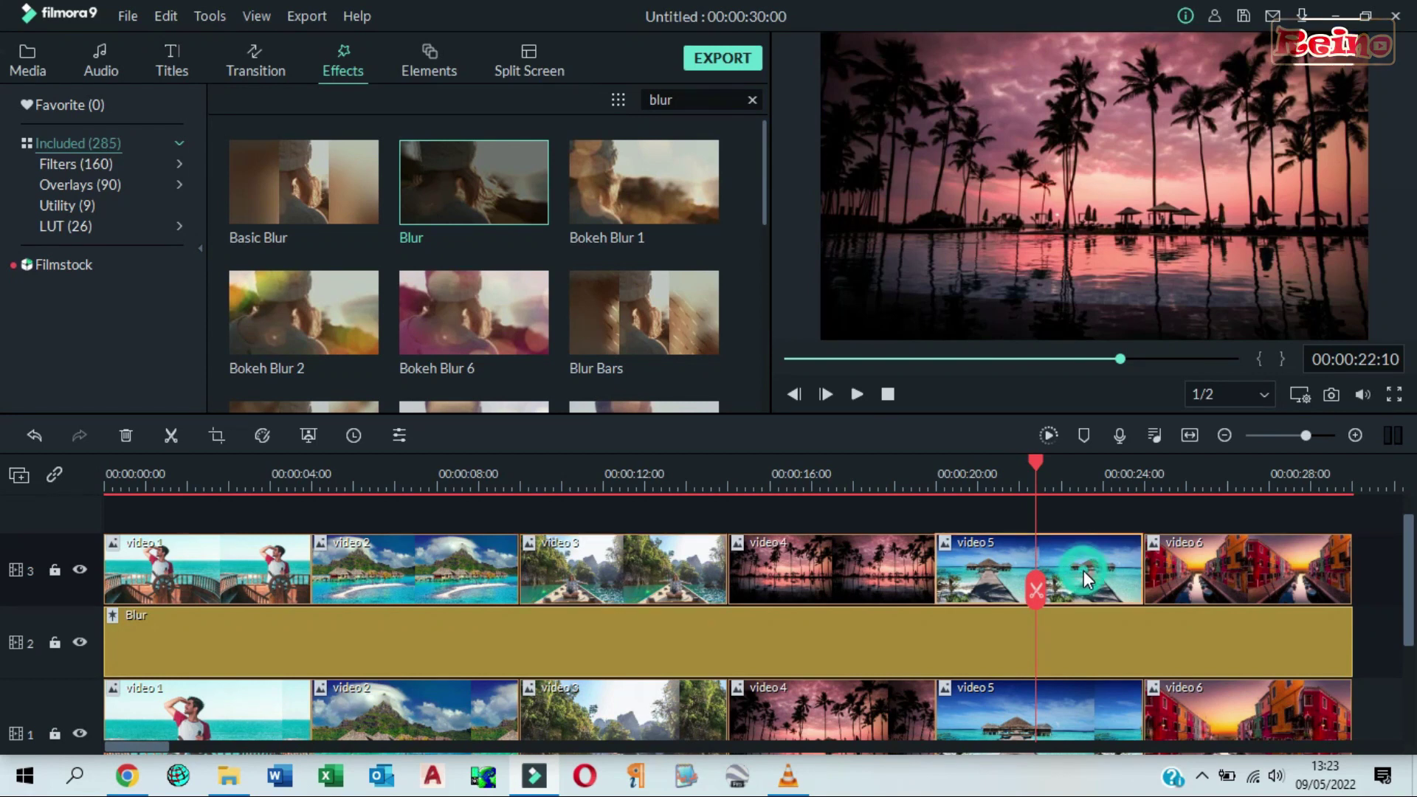
click(212, 432)
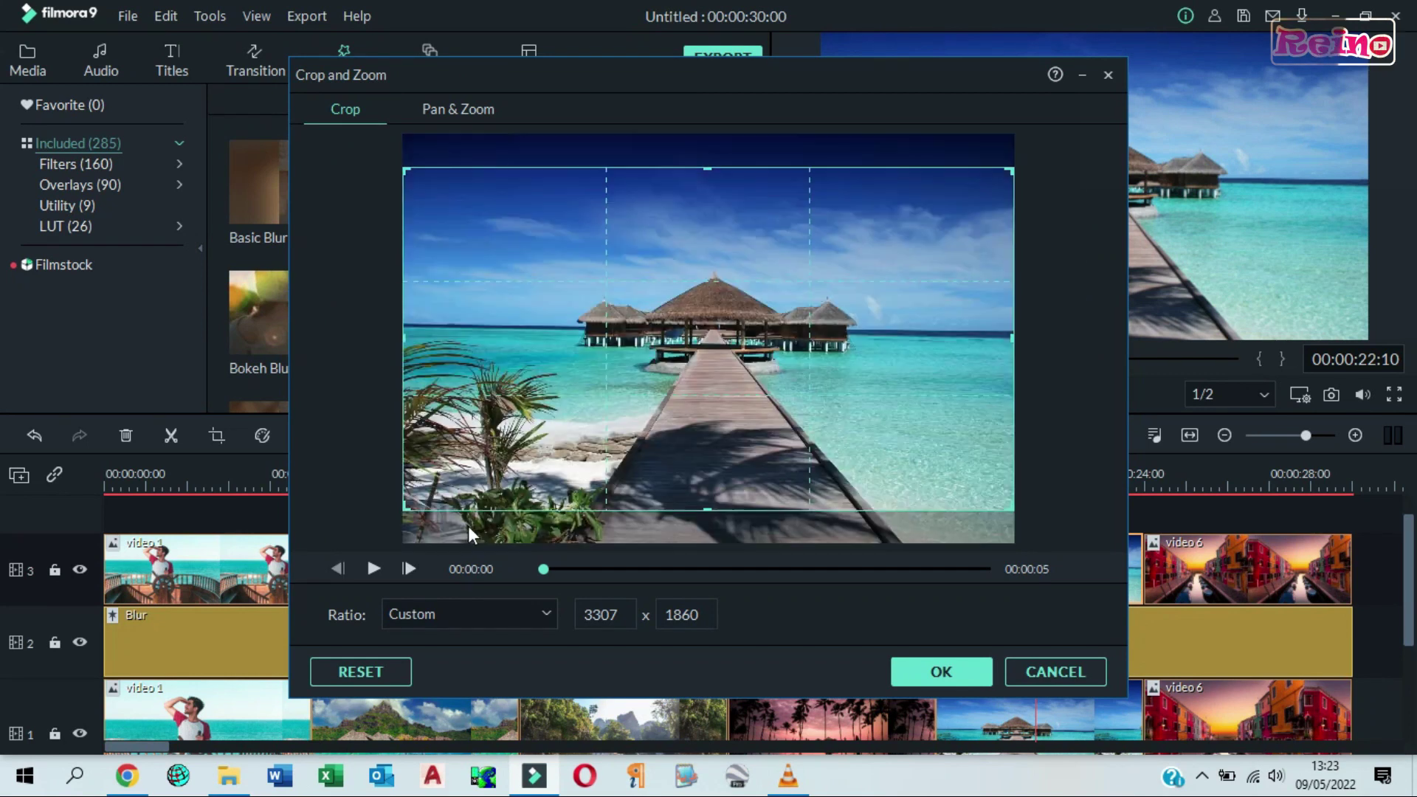
click(545, 614)
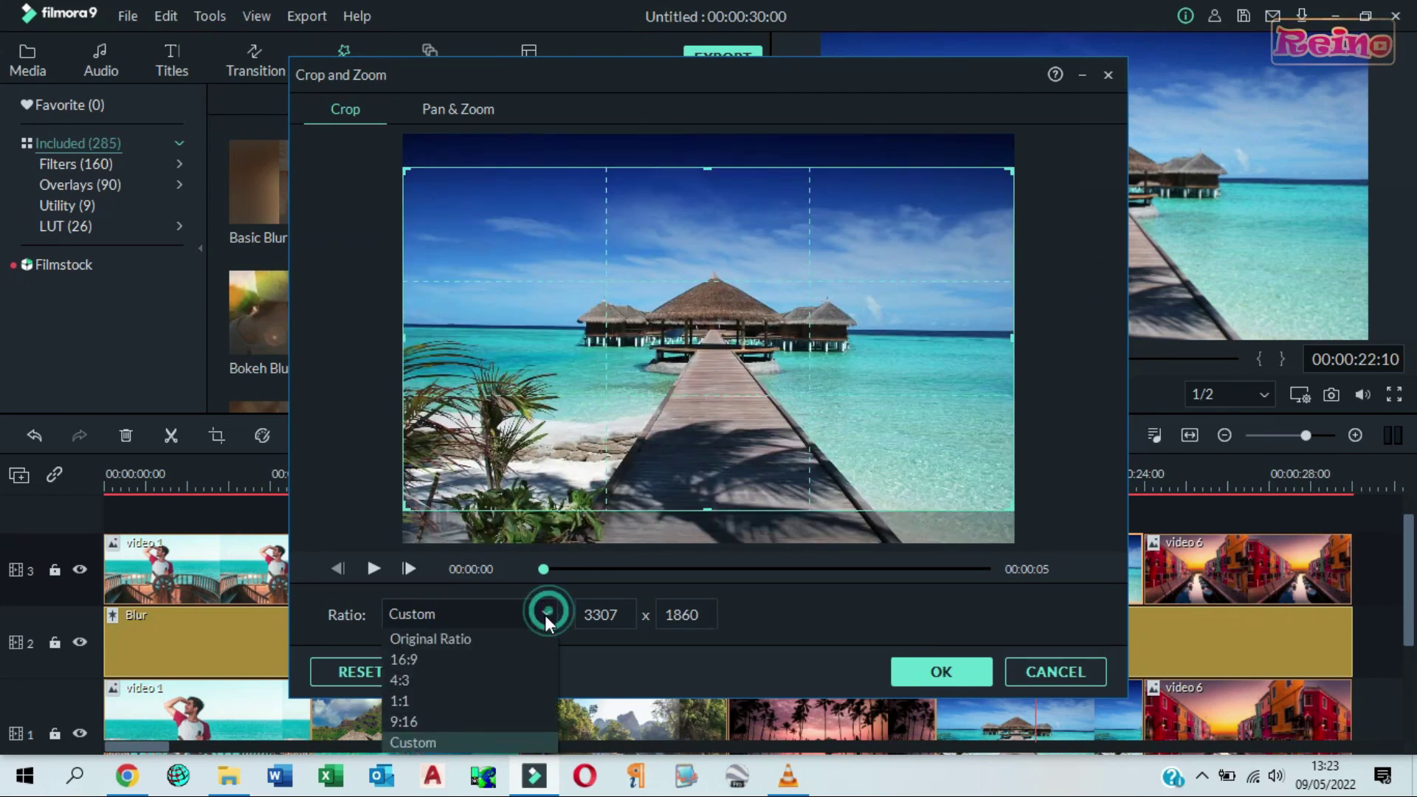
click(442, 716)
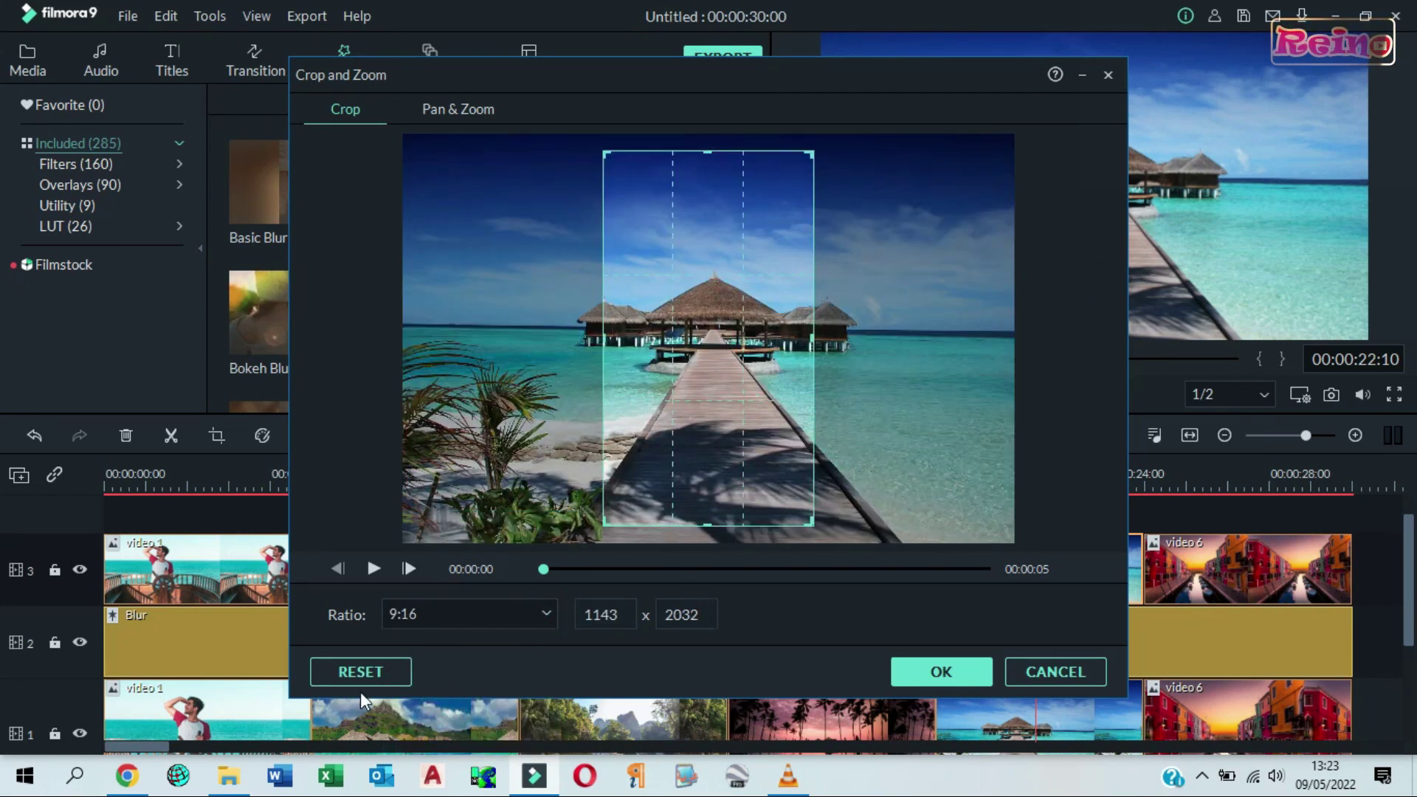
click(360, 671)
click(546, 613)
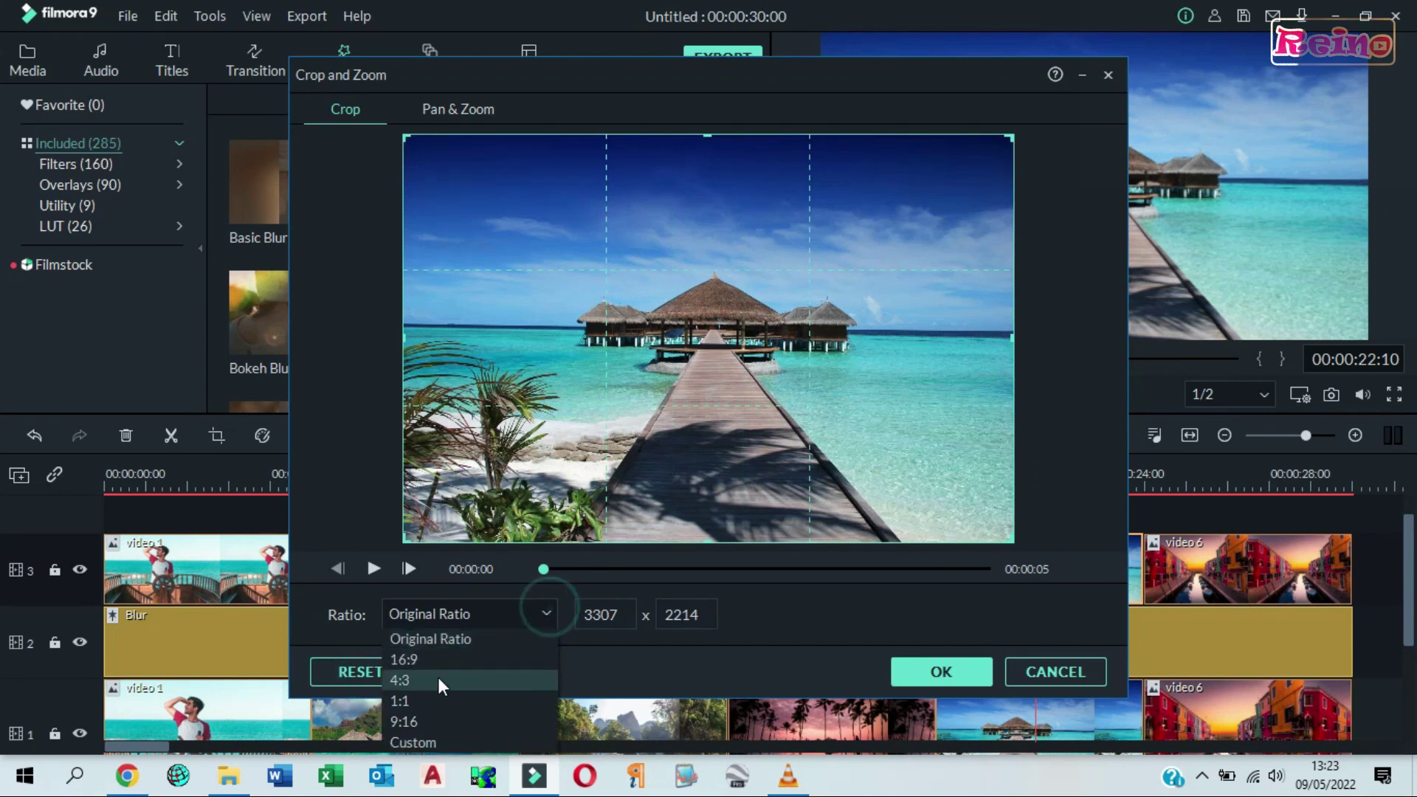
click(427, 714)
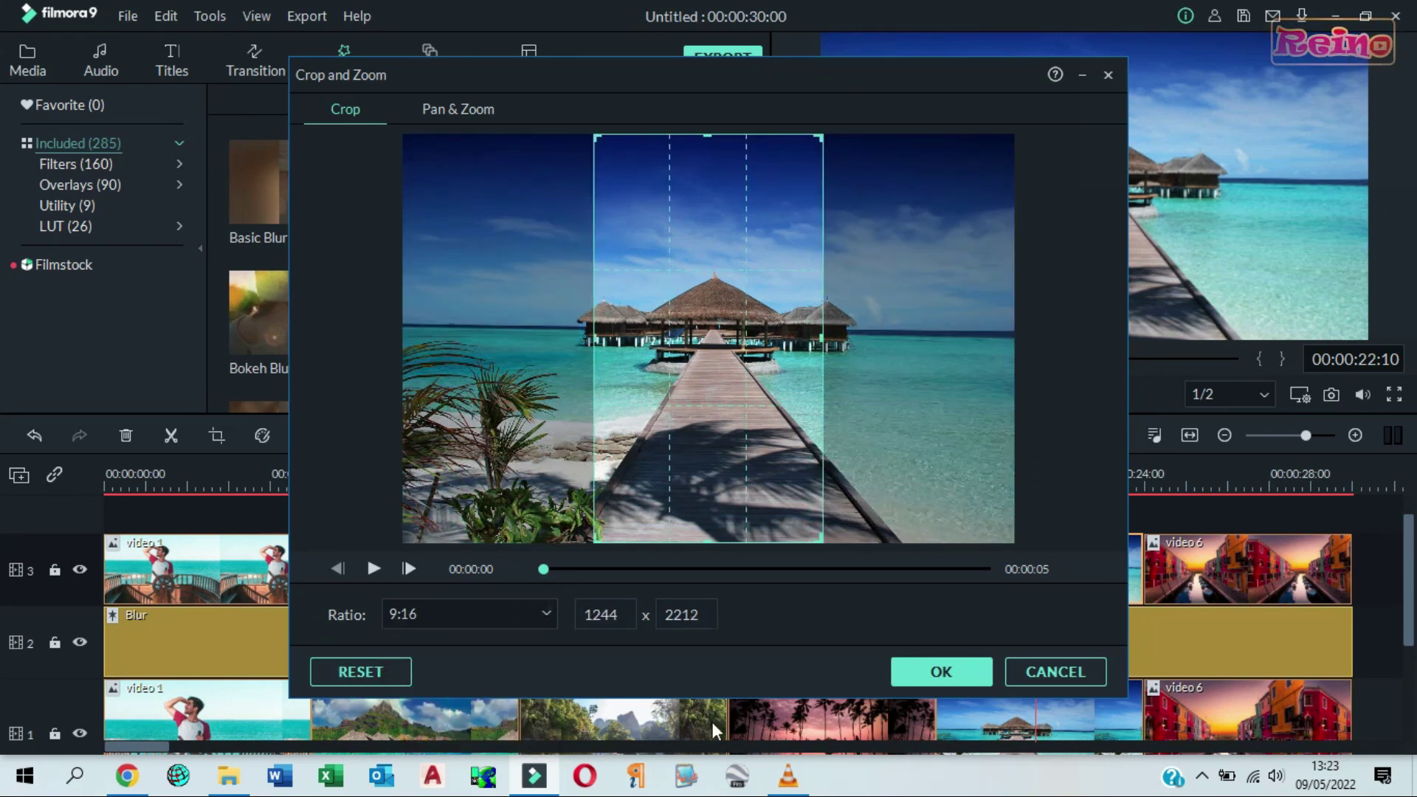
click(936, 672)
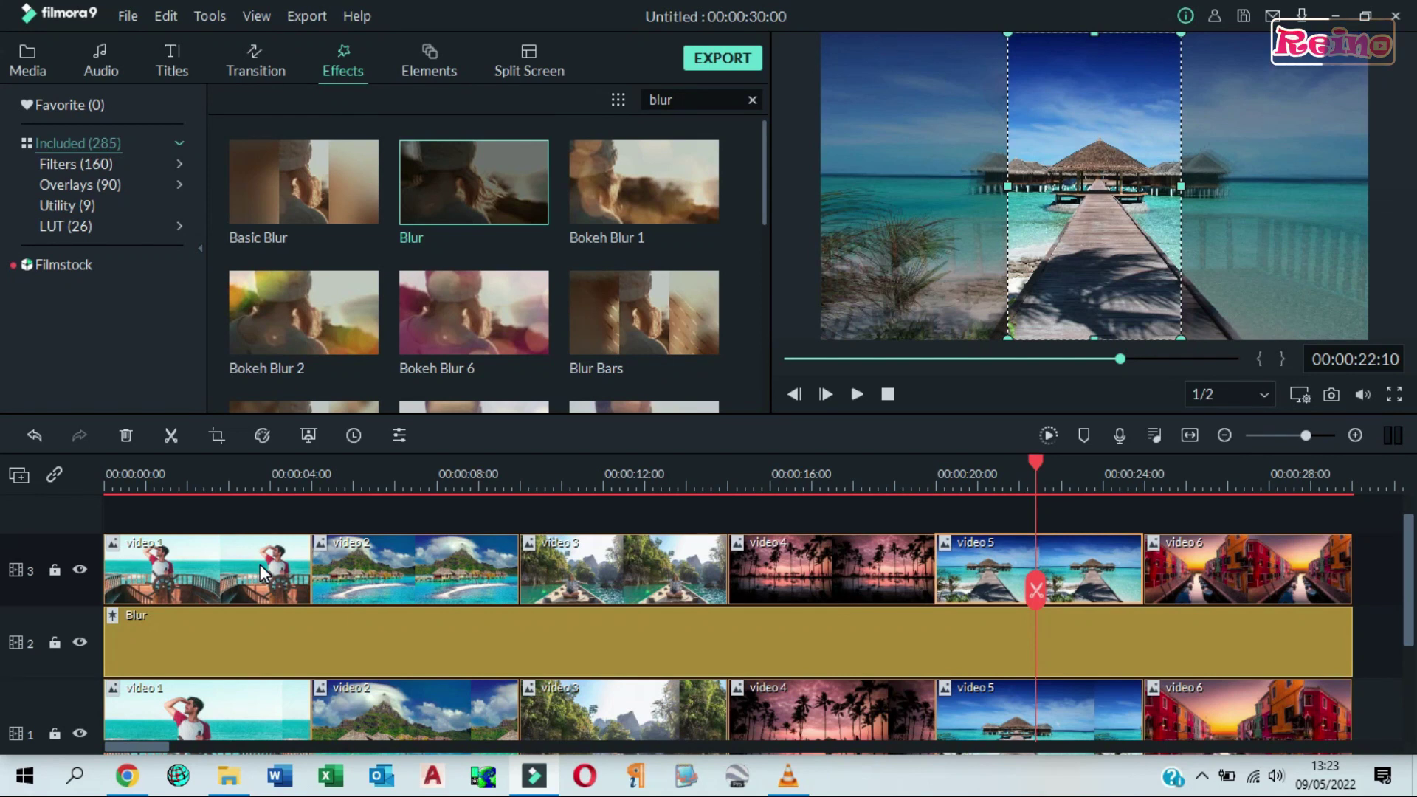
key(ctrl+z)
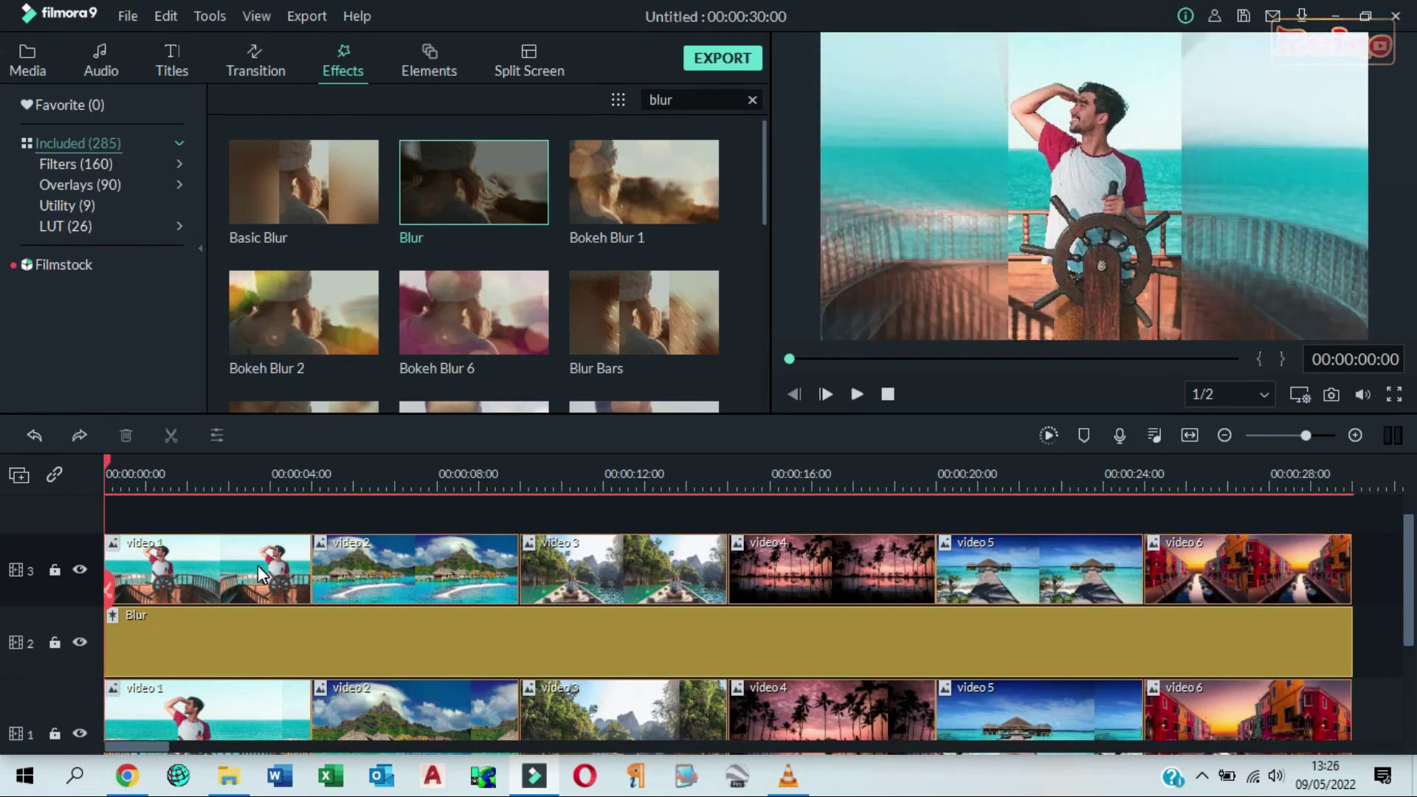
Step: Show the Motion presets for video 1's top-track clip and scroll through the preset grid
double_click(259, 566)
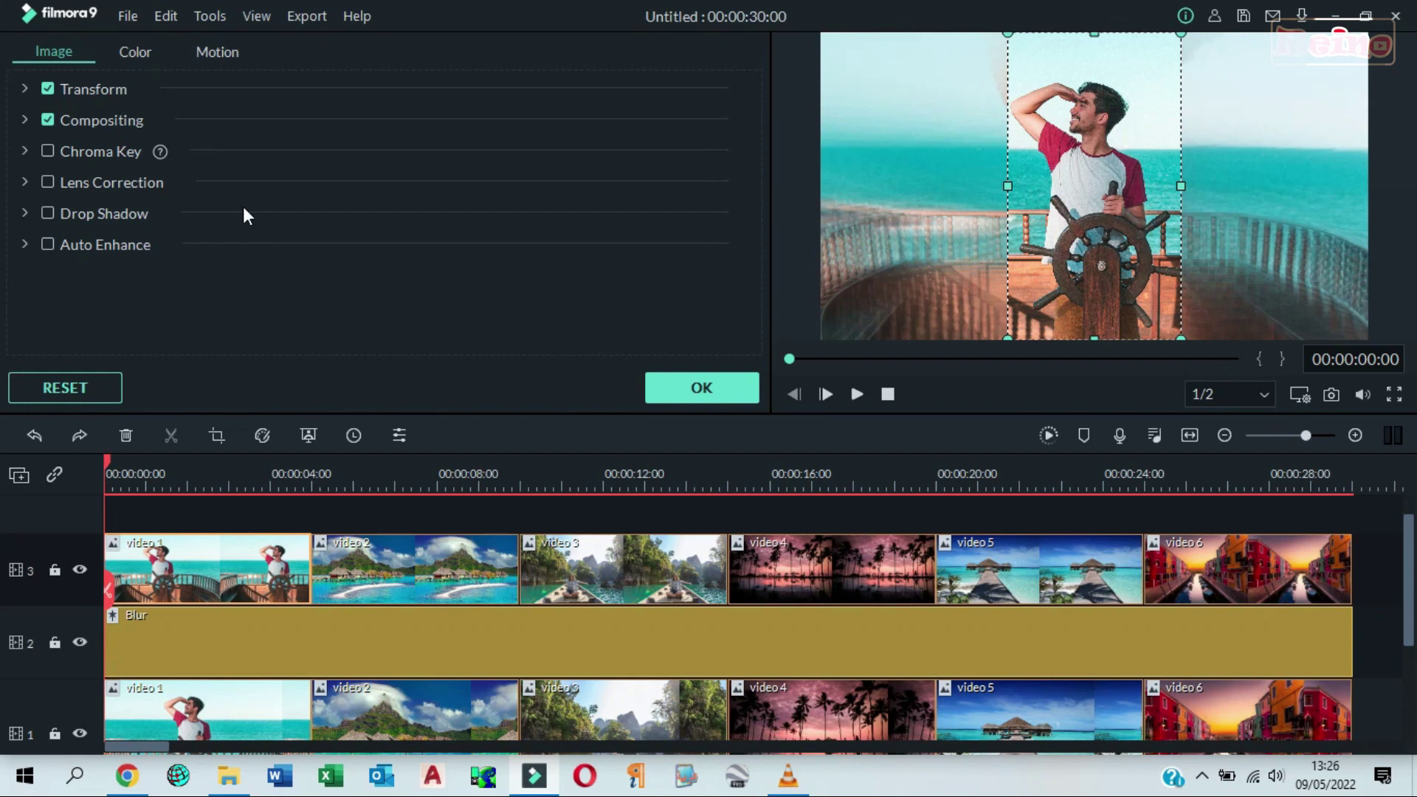
click(231, 58)
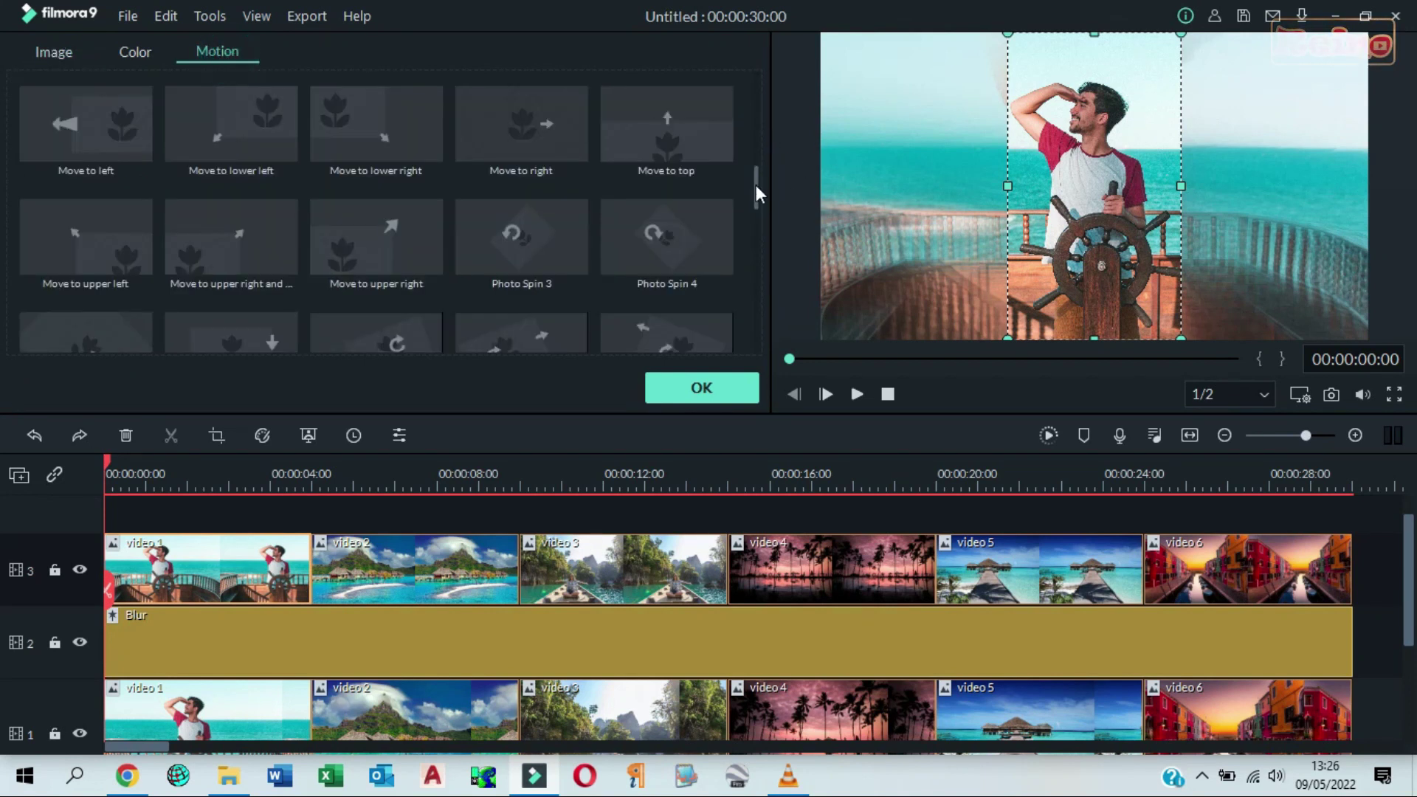
drag(756, 185, 766, 293)
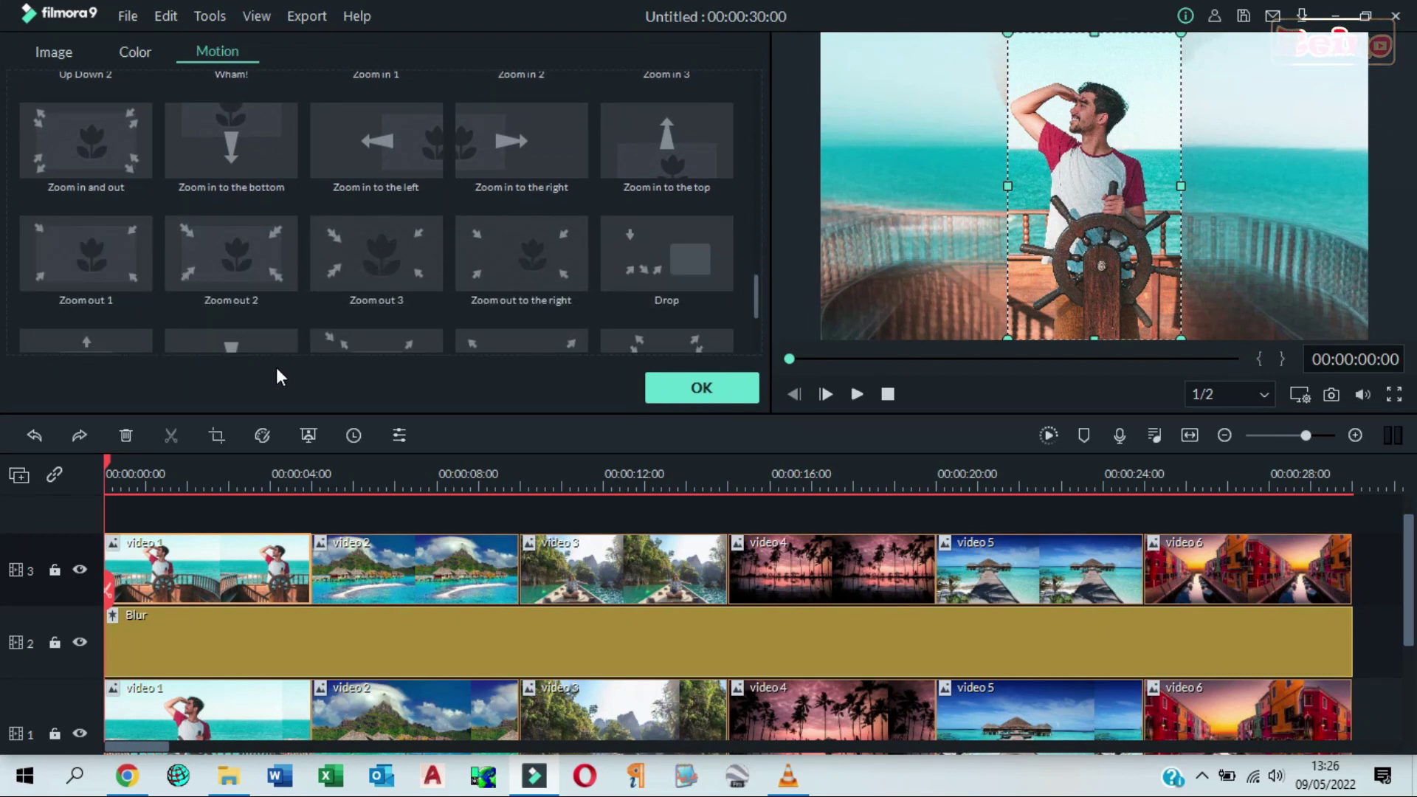
drag(756, 292, 777, 134)
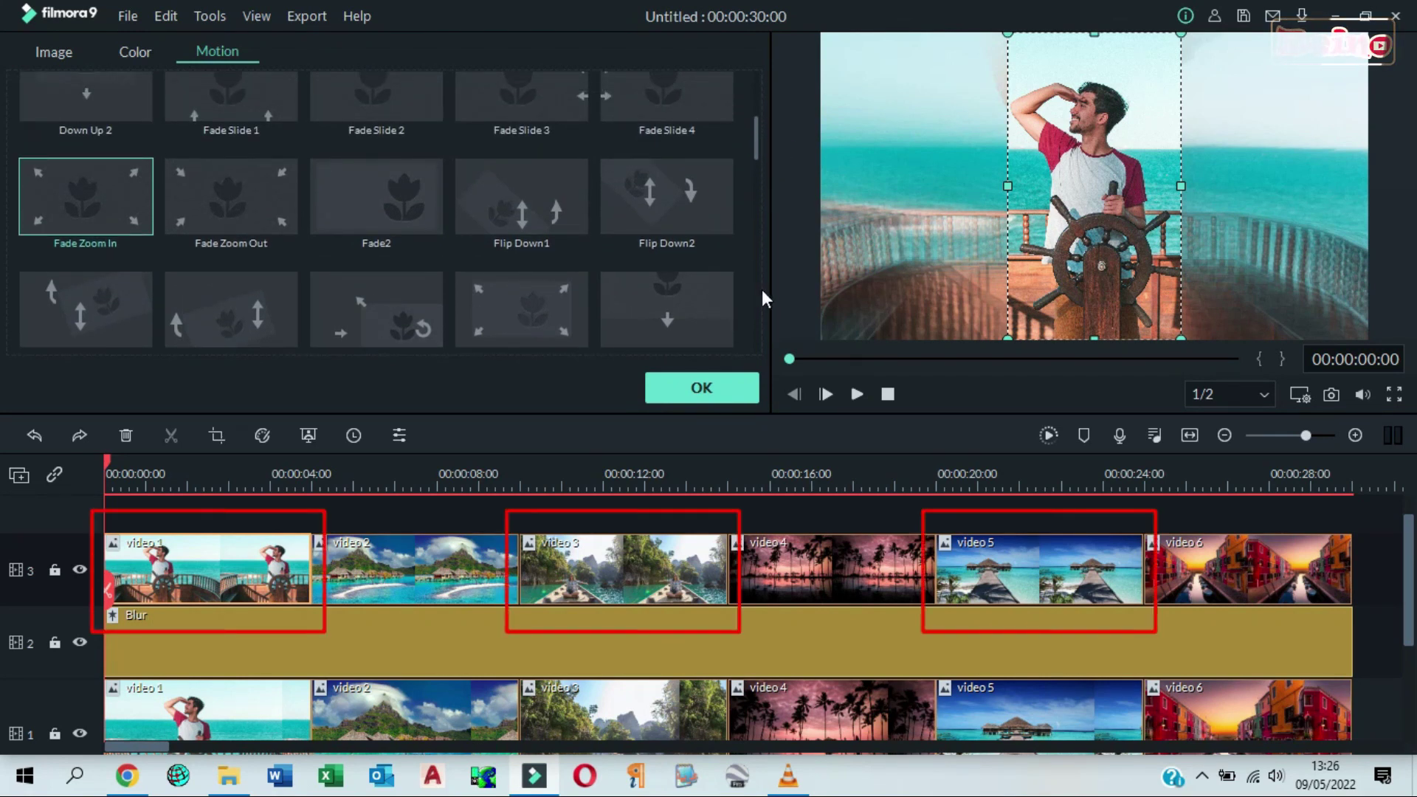
Step: Apply the Fade Zoom In motion to the video 1, video 3 and video 5 clips
double_click(134, 179)
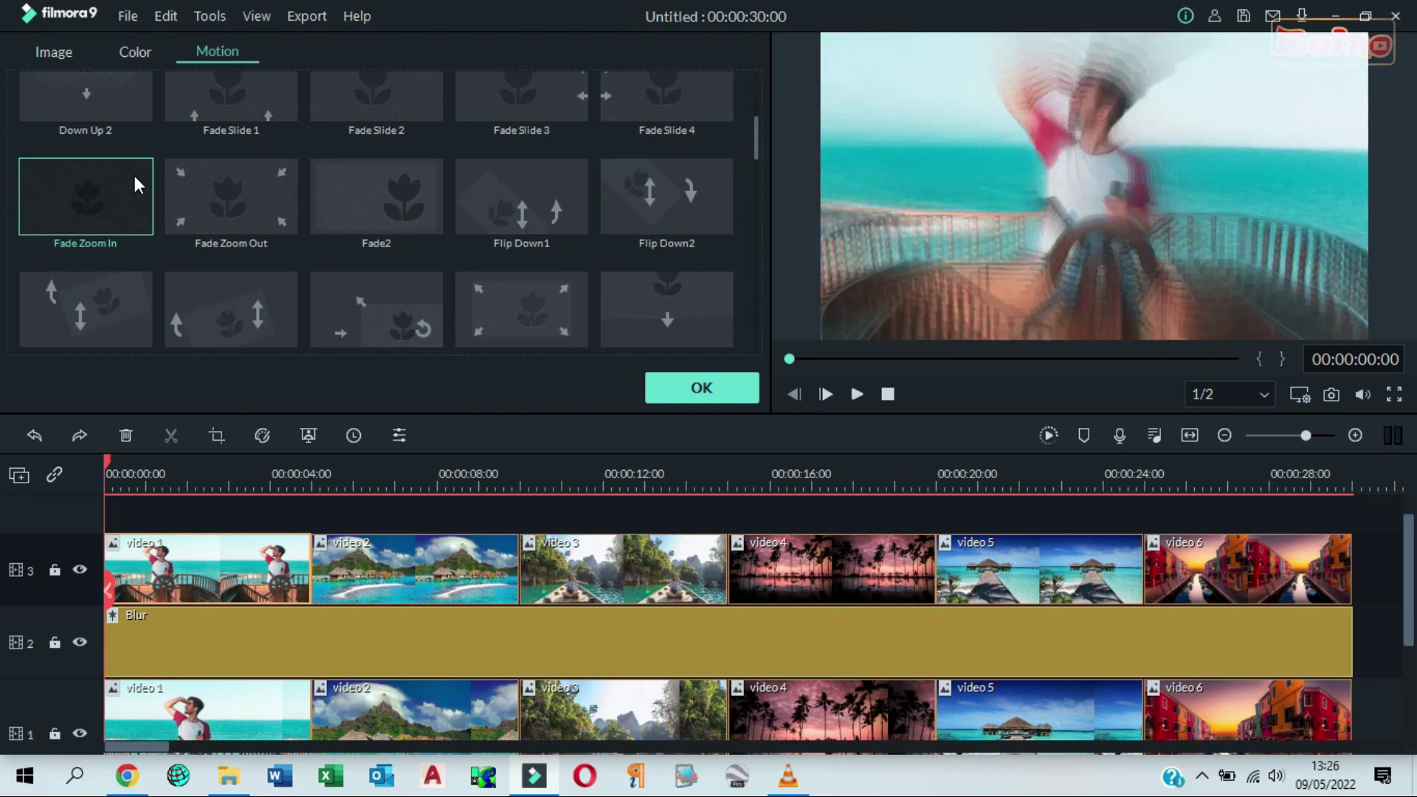
click(602, 569)
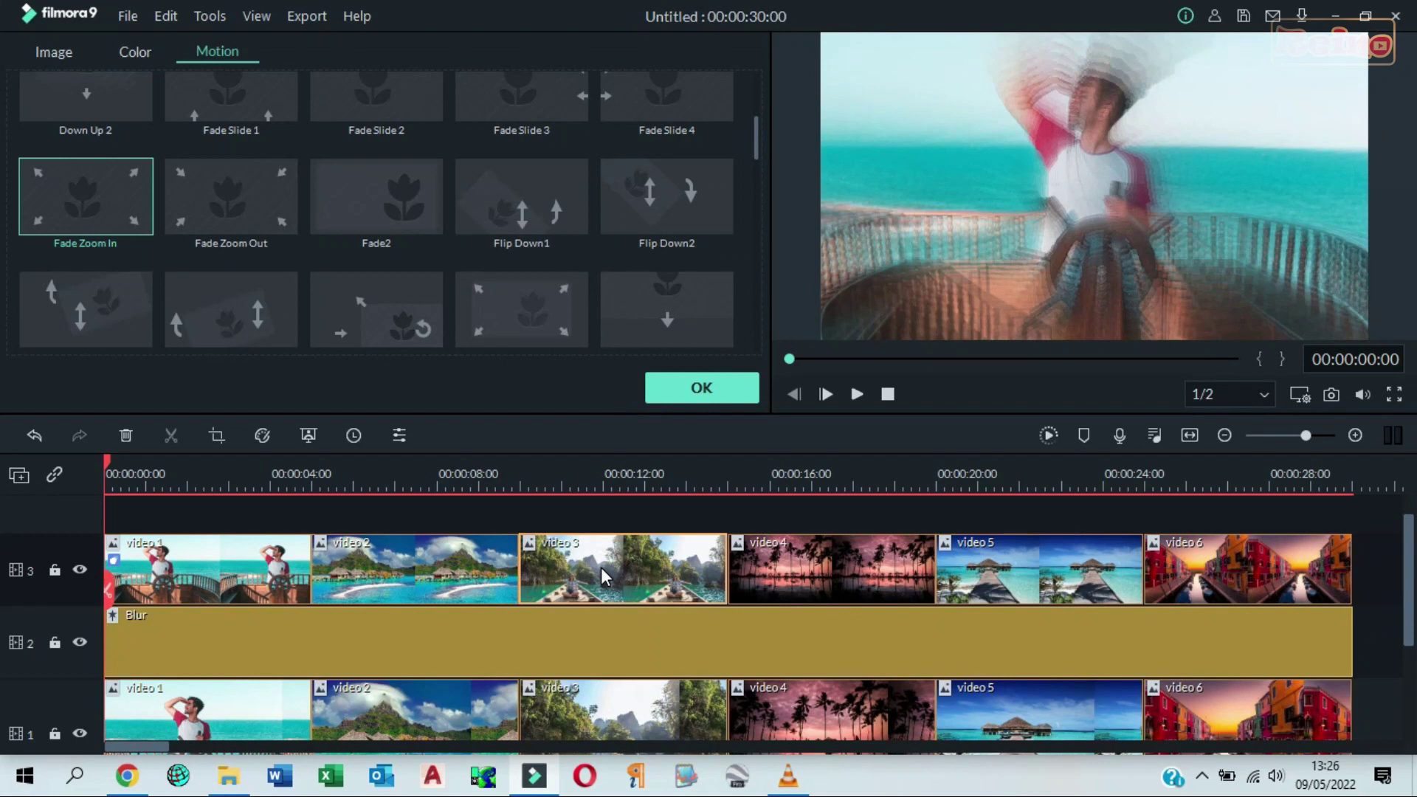
double_click(111, 203)
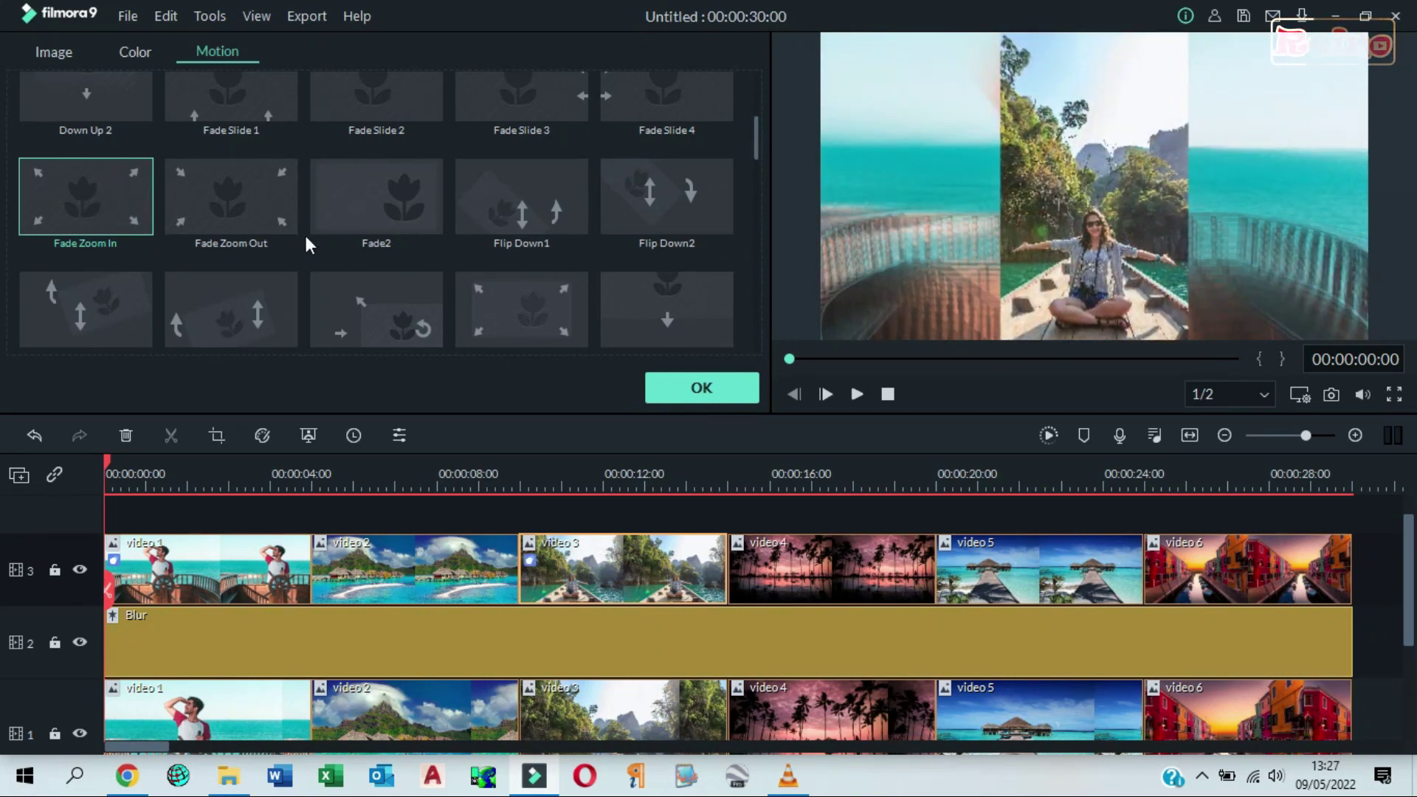
click(1017, 553)
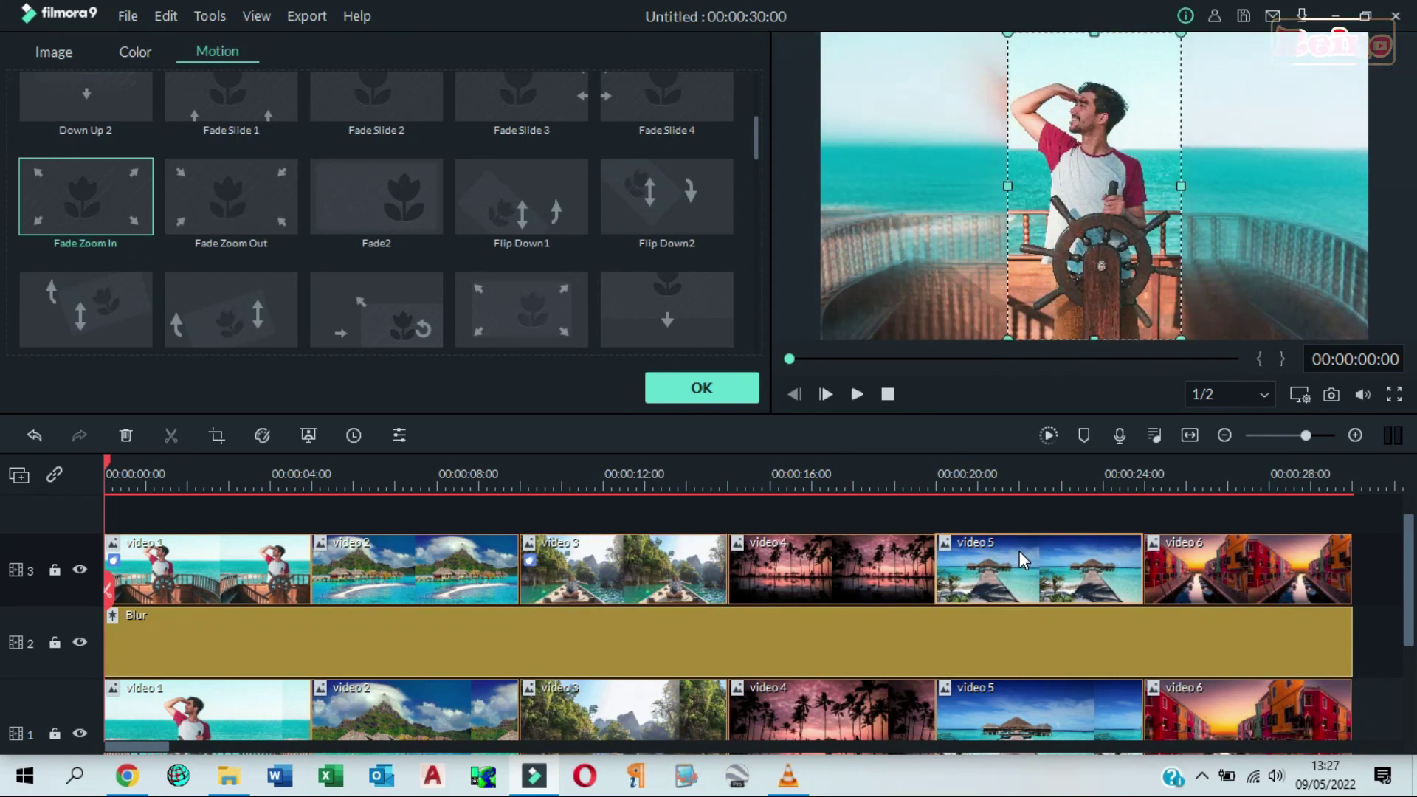
click(100, 214)
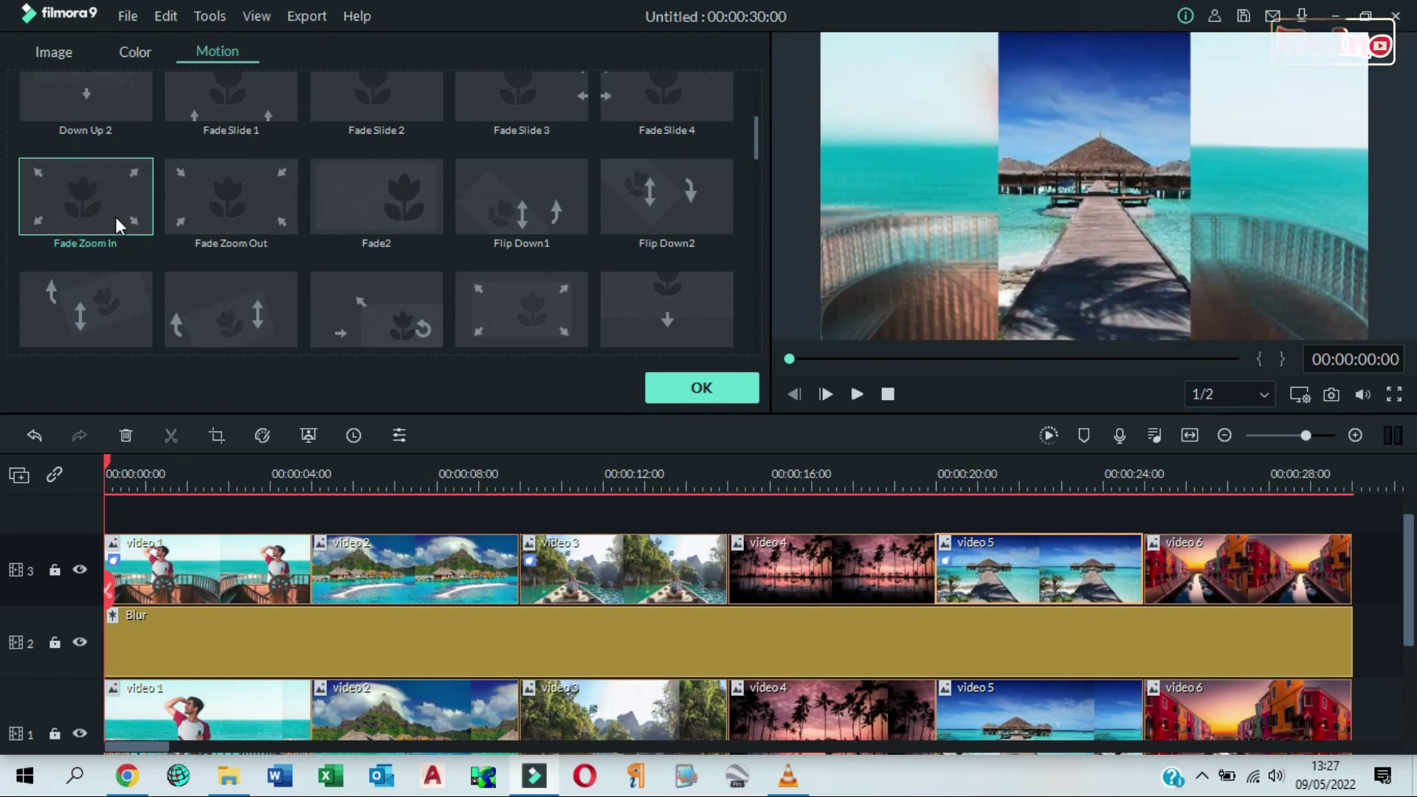
click(423, 561)
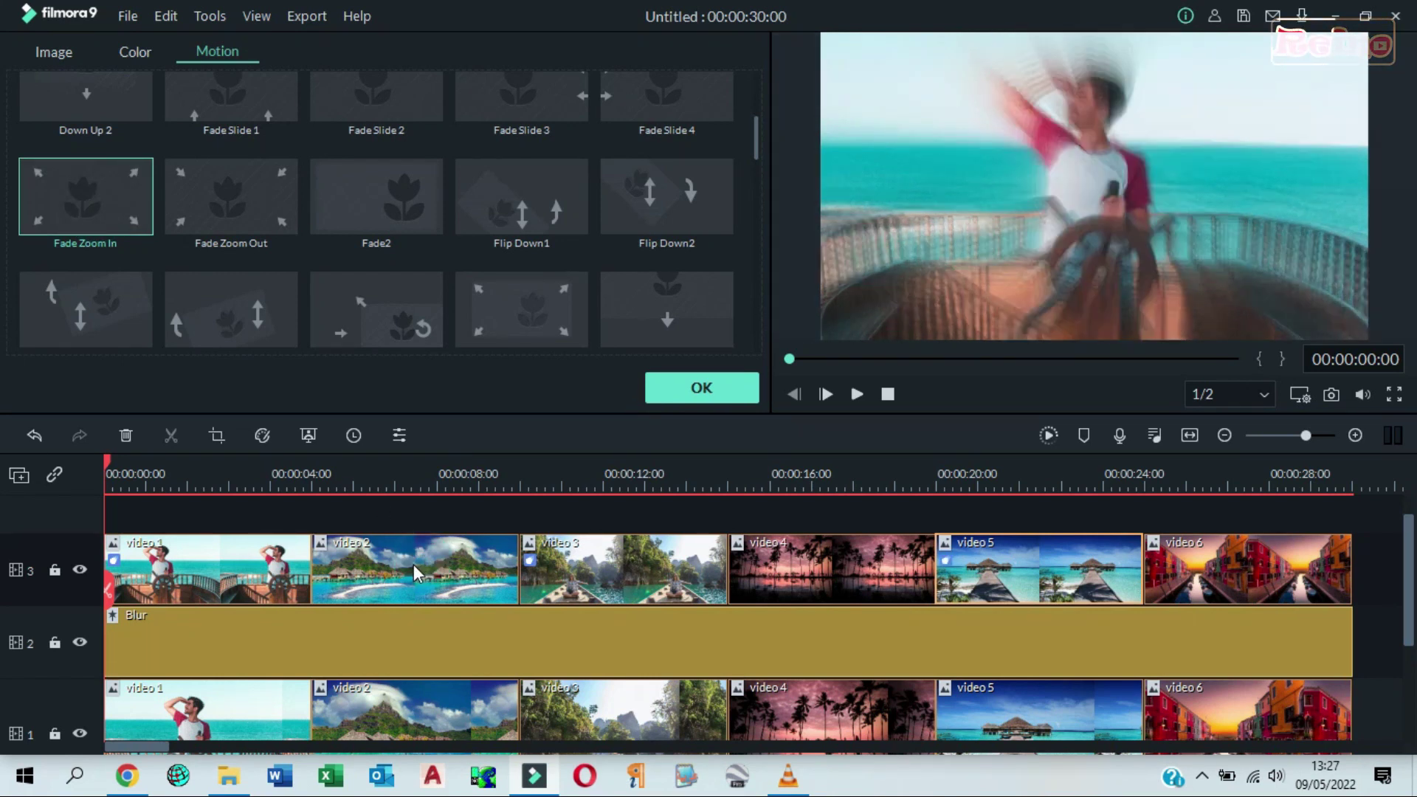
Step: Apply Fade Zoom Out to the video 2, video 4 and video 6 clips, then confirm with OK
click(239, 211)
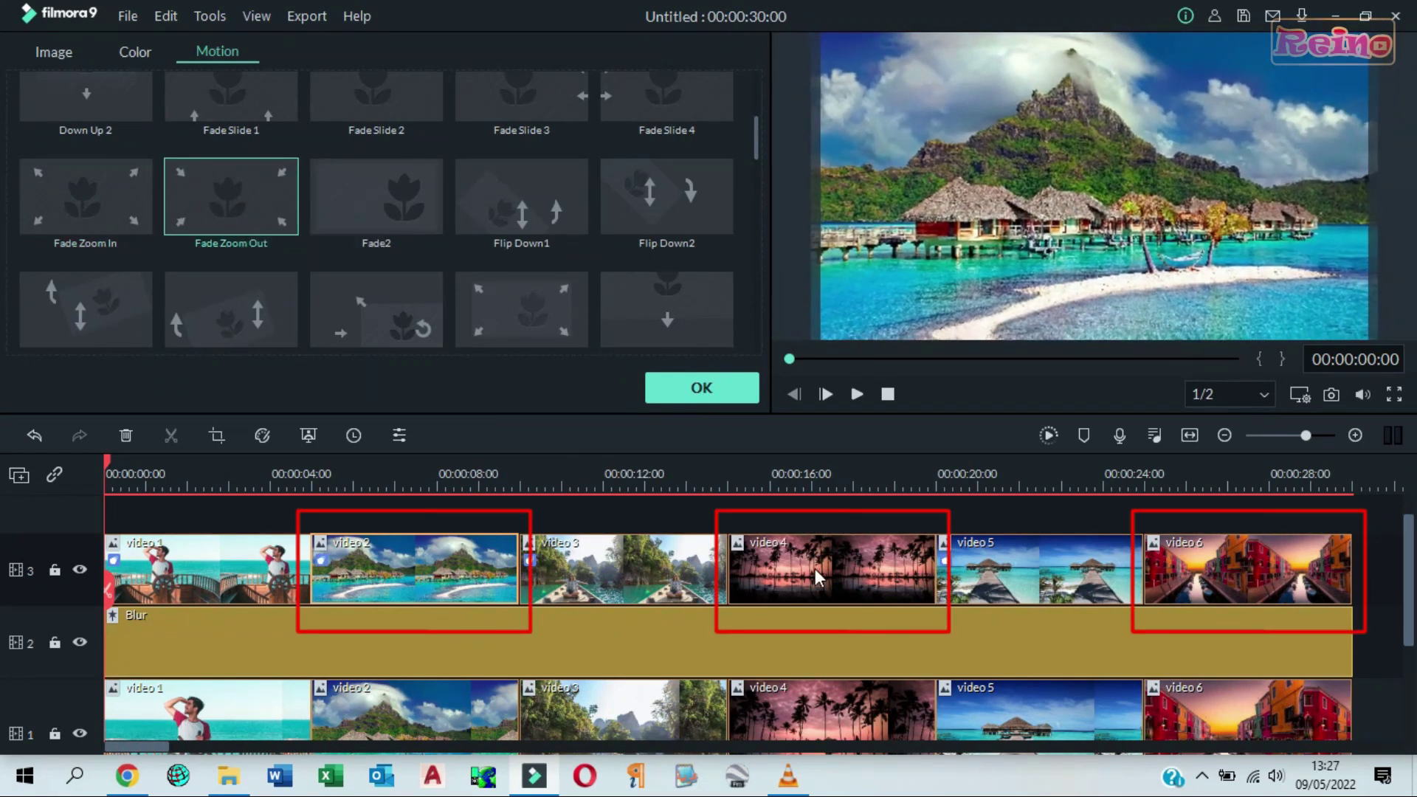
click(818, 578)
click(246, 202)
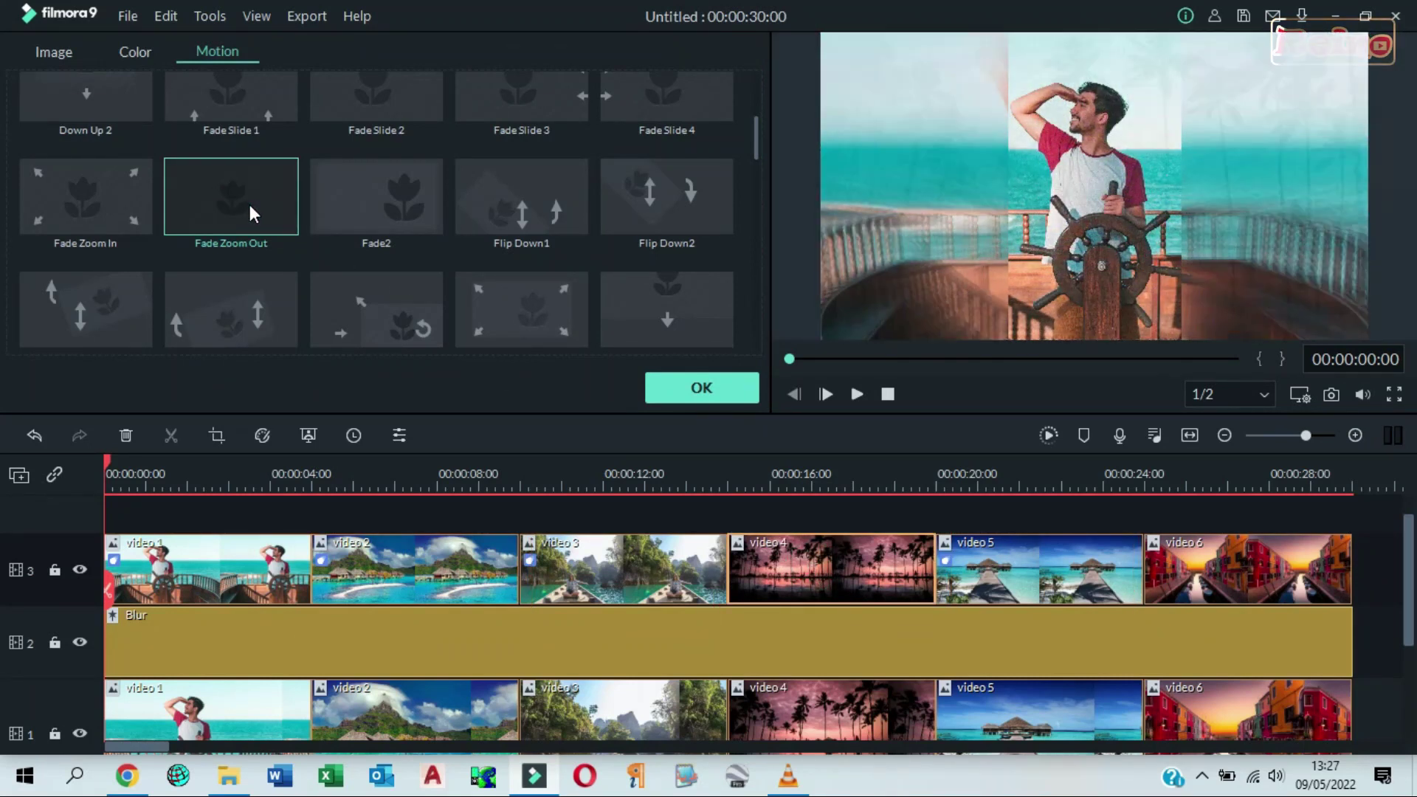
click(1259, 585)
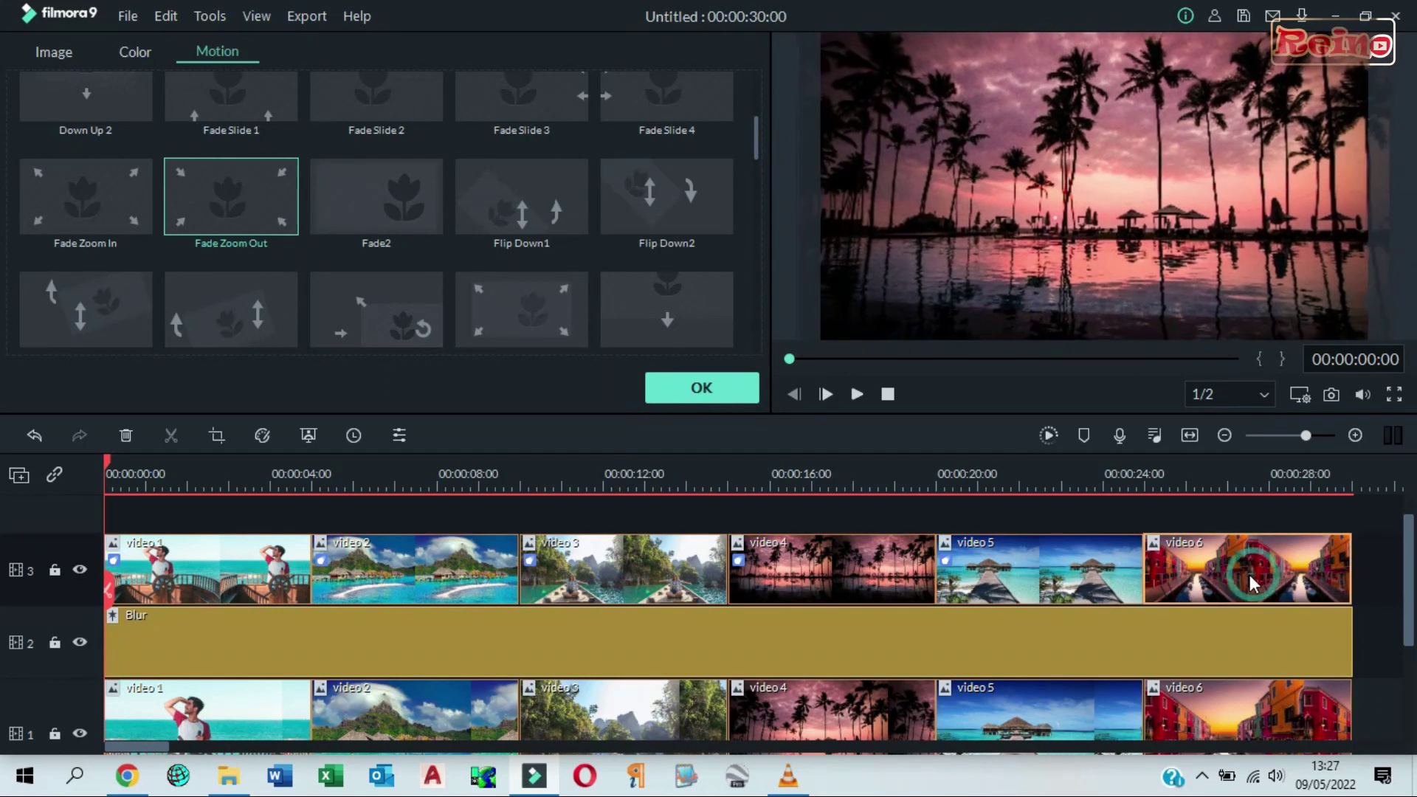
click(271, 220)
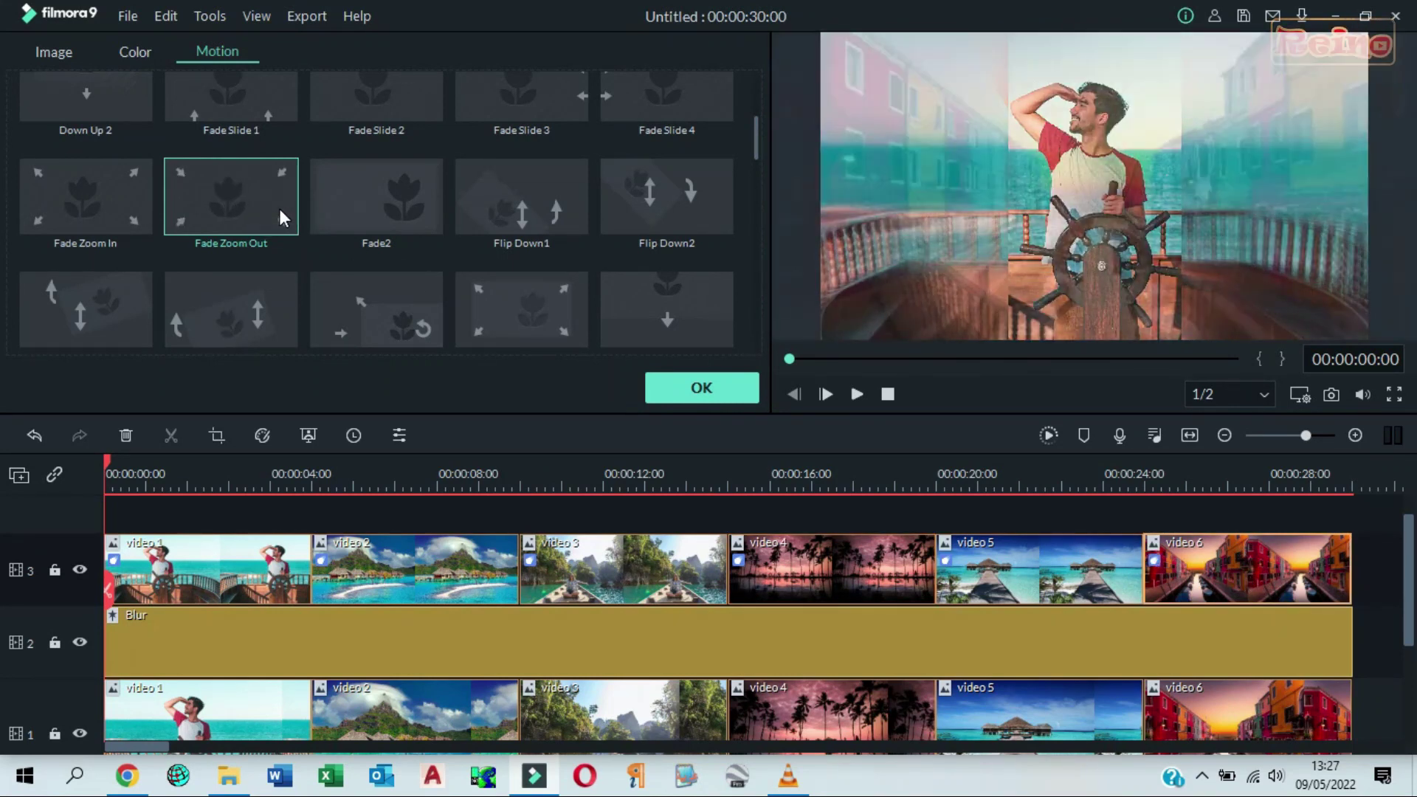
click(701, 389)
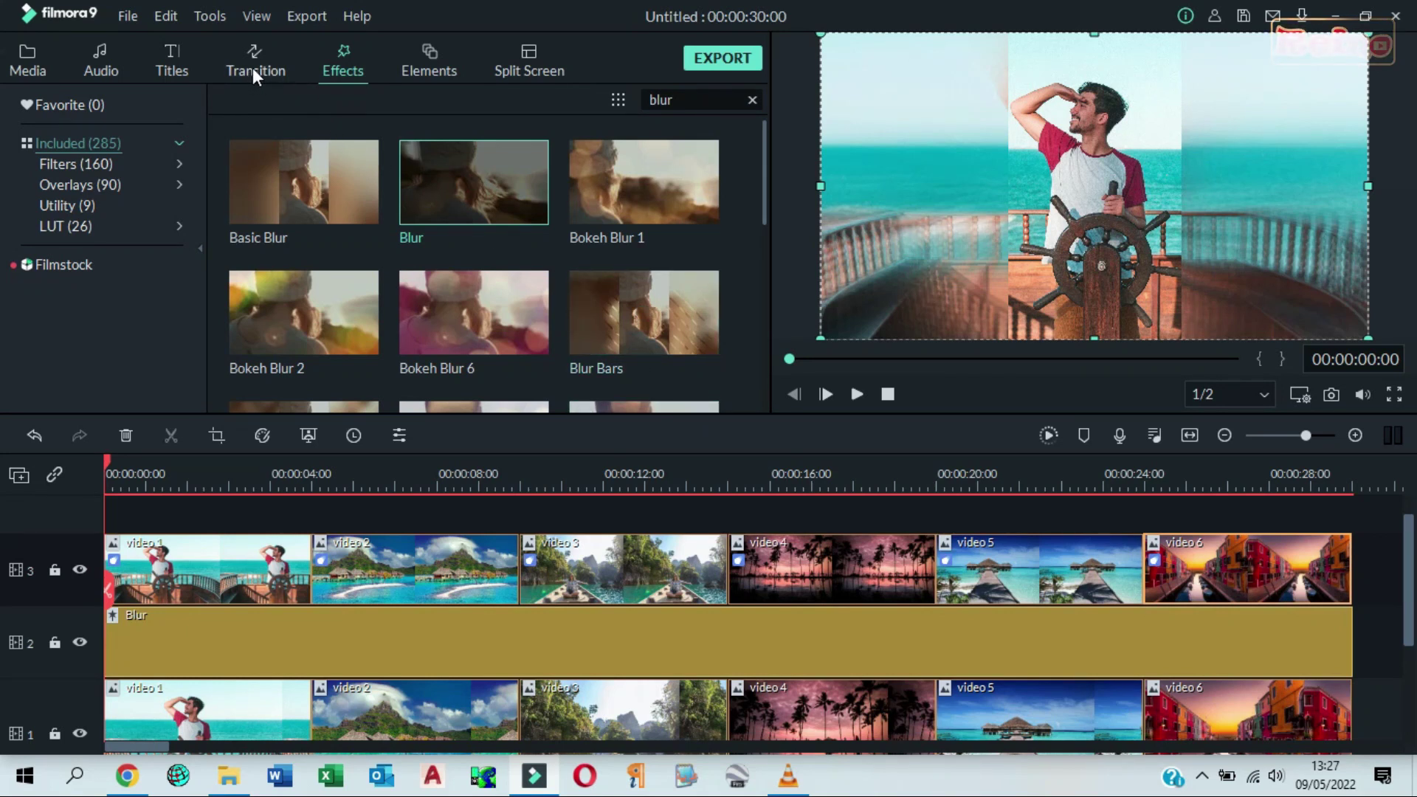
Step: Undo the last edit and drop Title 27 onto a new track above video 1, starting near 2 seconds
click(188, 66)
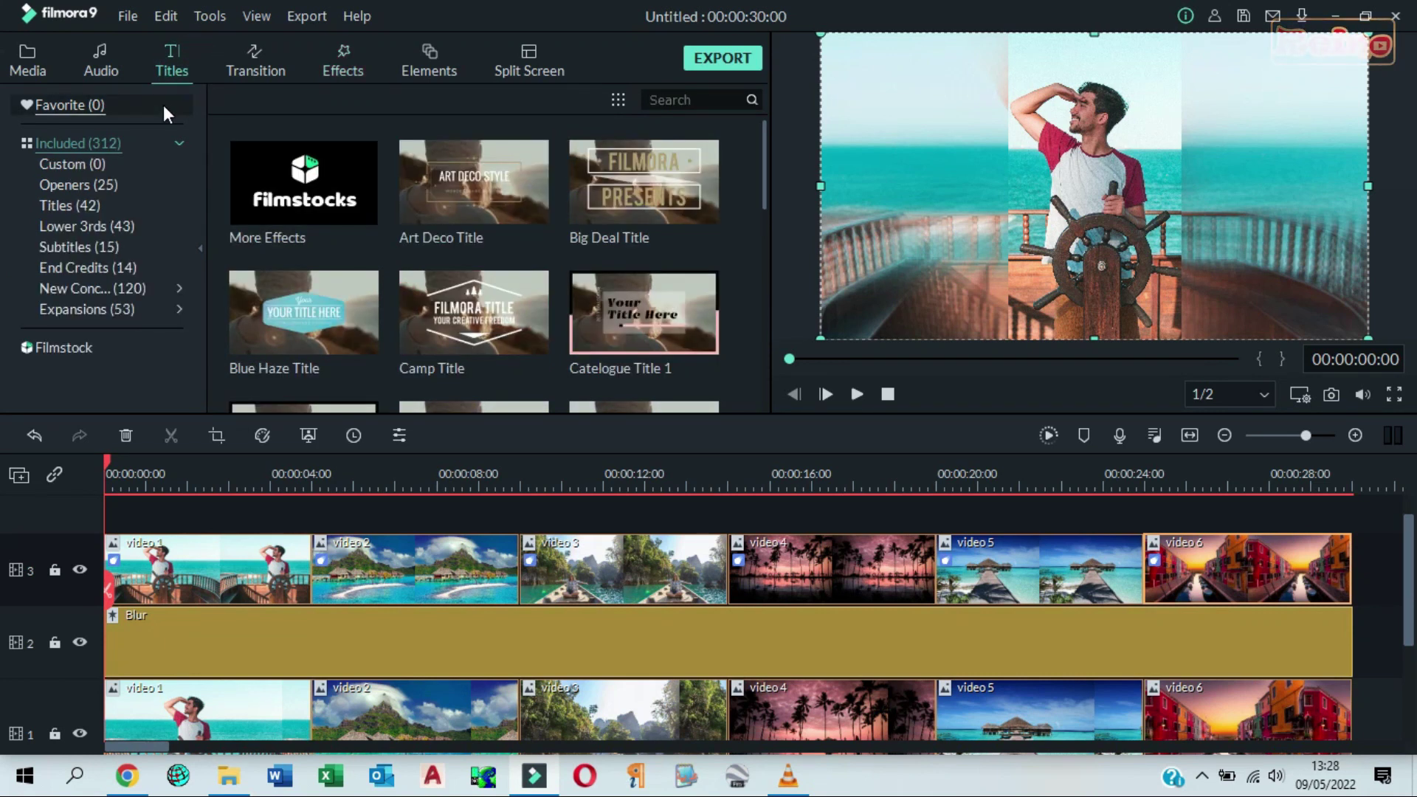
click(108, 205)
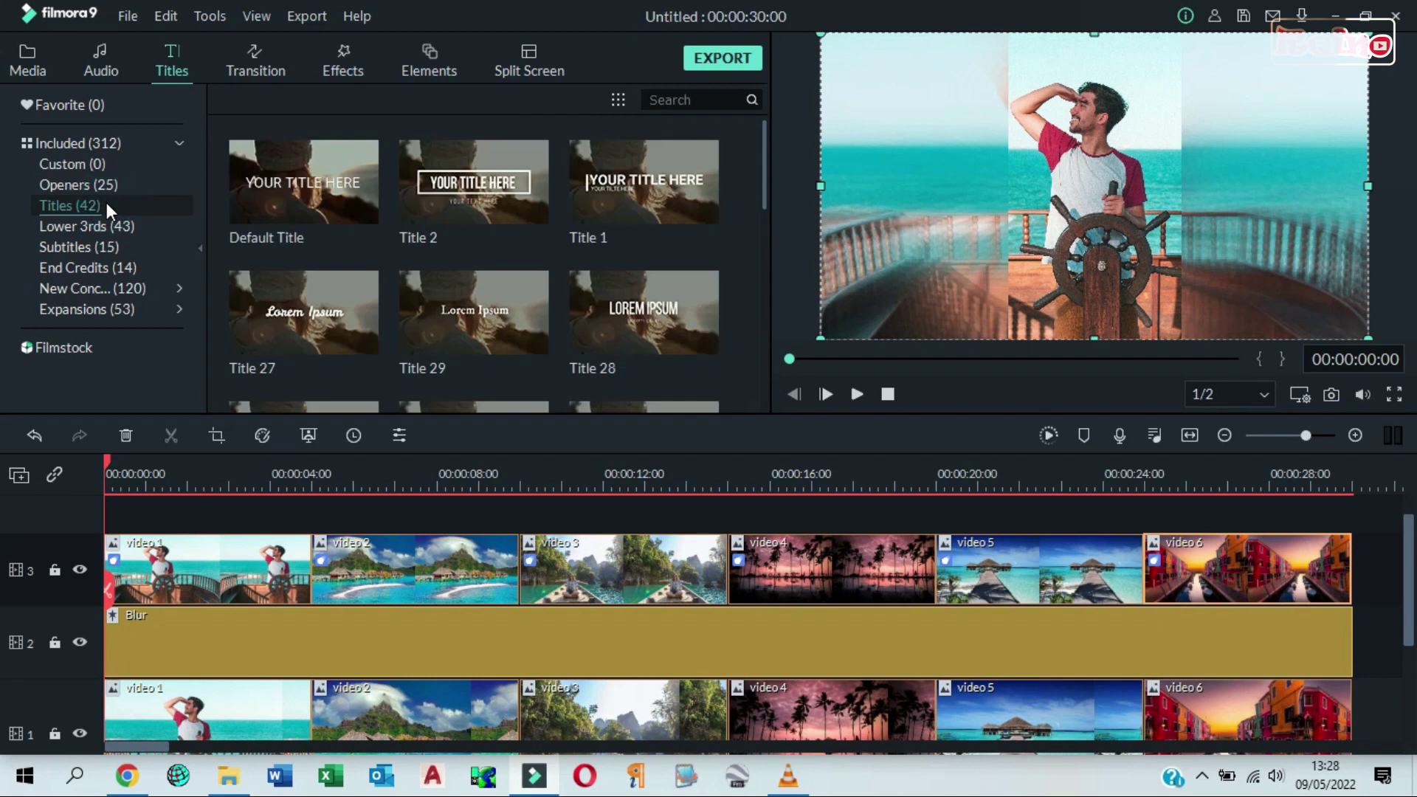
mouse_move(310, 198)
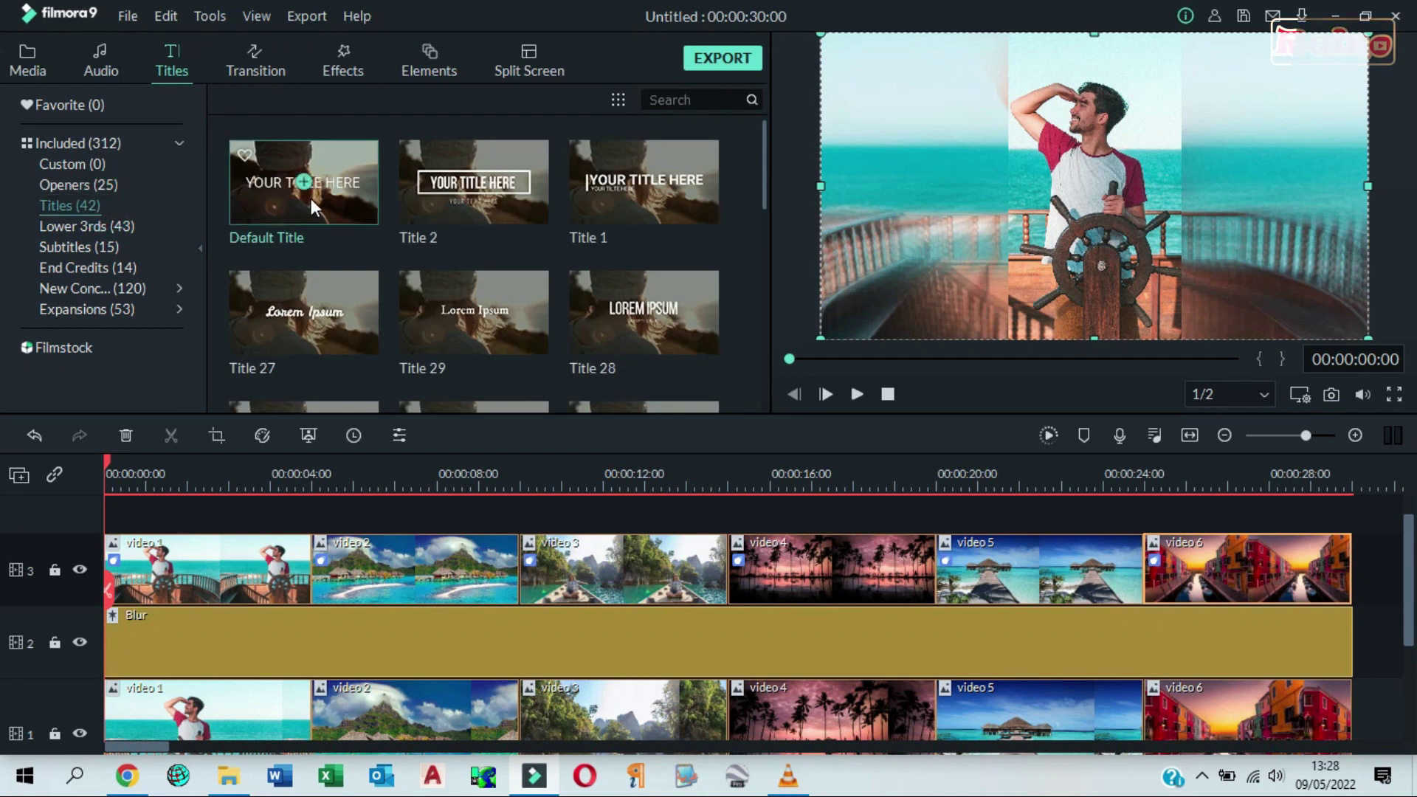
key(ctrl+z)
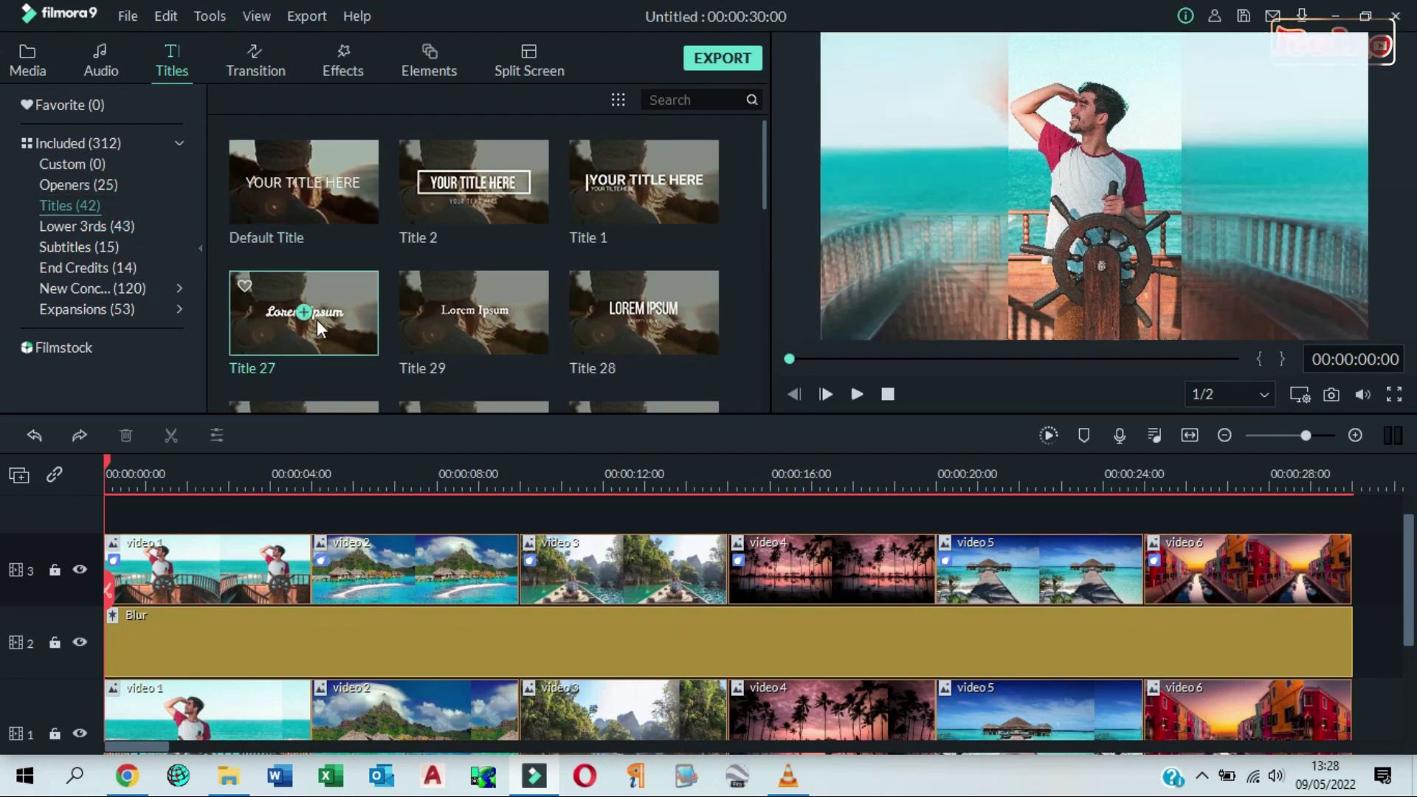
drag(329, 330, 204, 525)
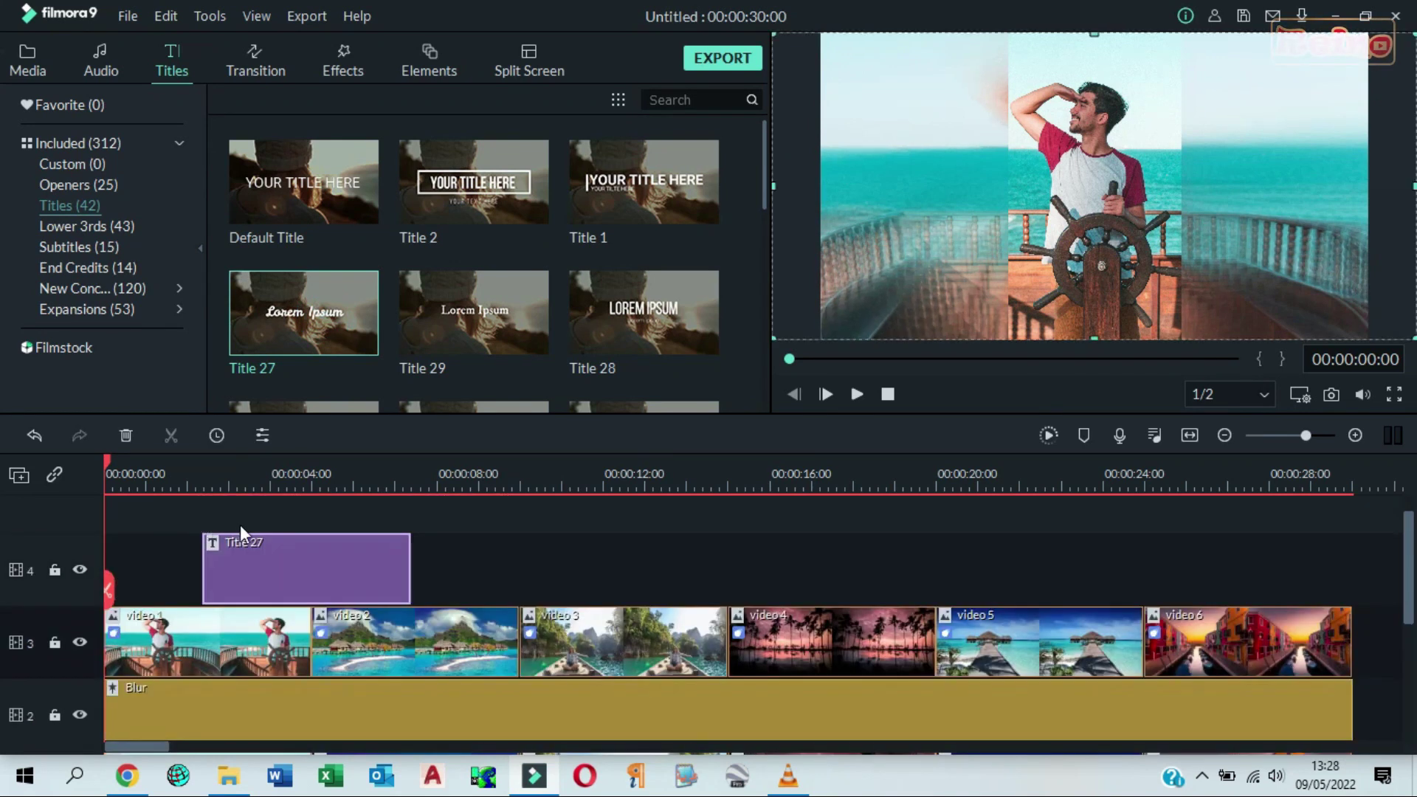
Step: Replace the title's Lorem Ipsum with 'Vacation' and move it lower over the ship's wheel
double_click(317, 572)
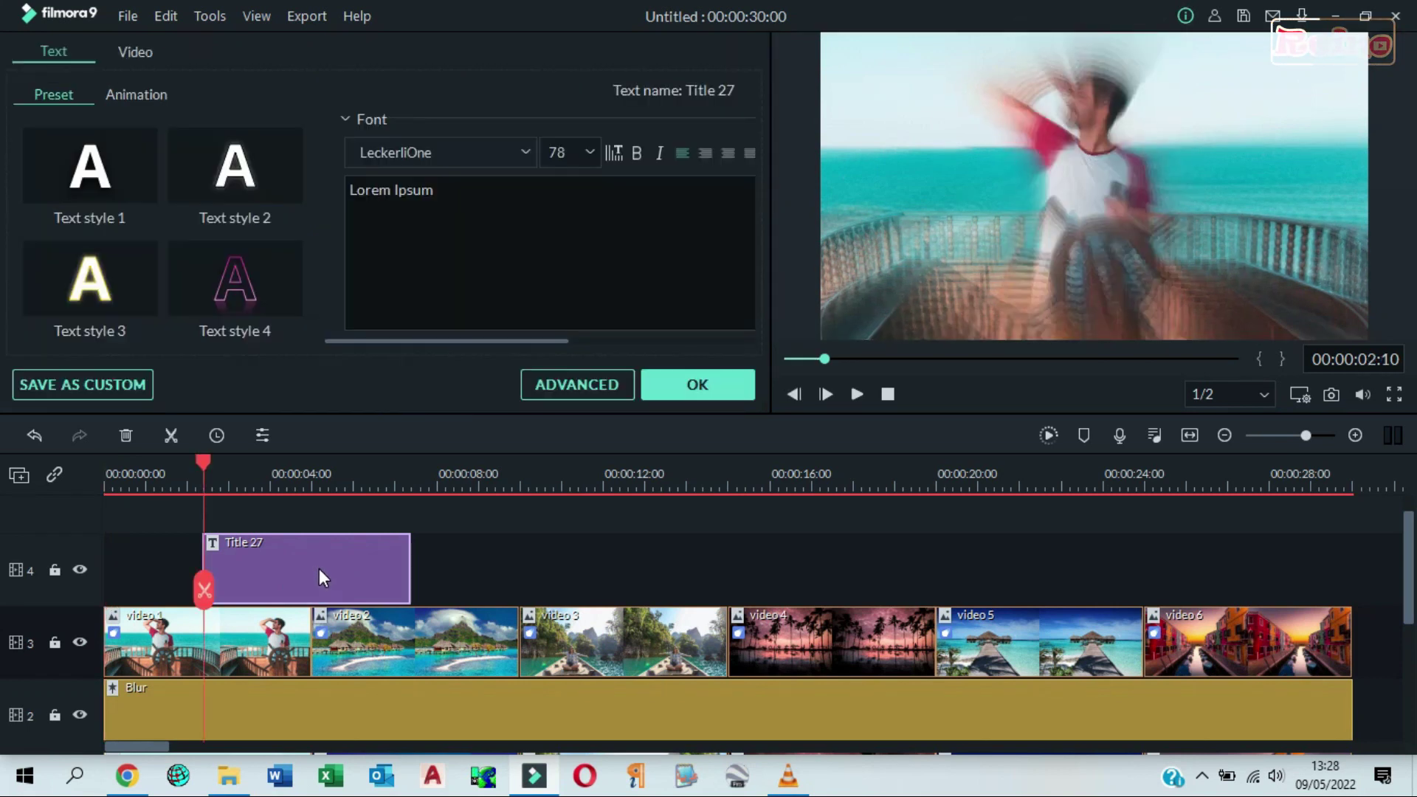
click(446, 189)
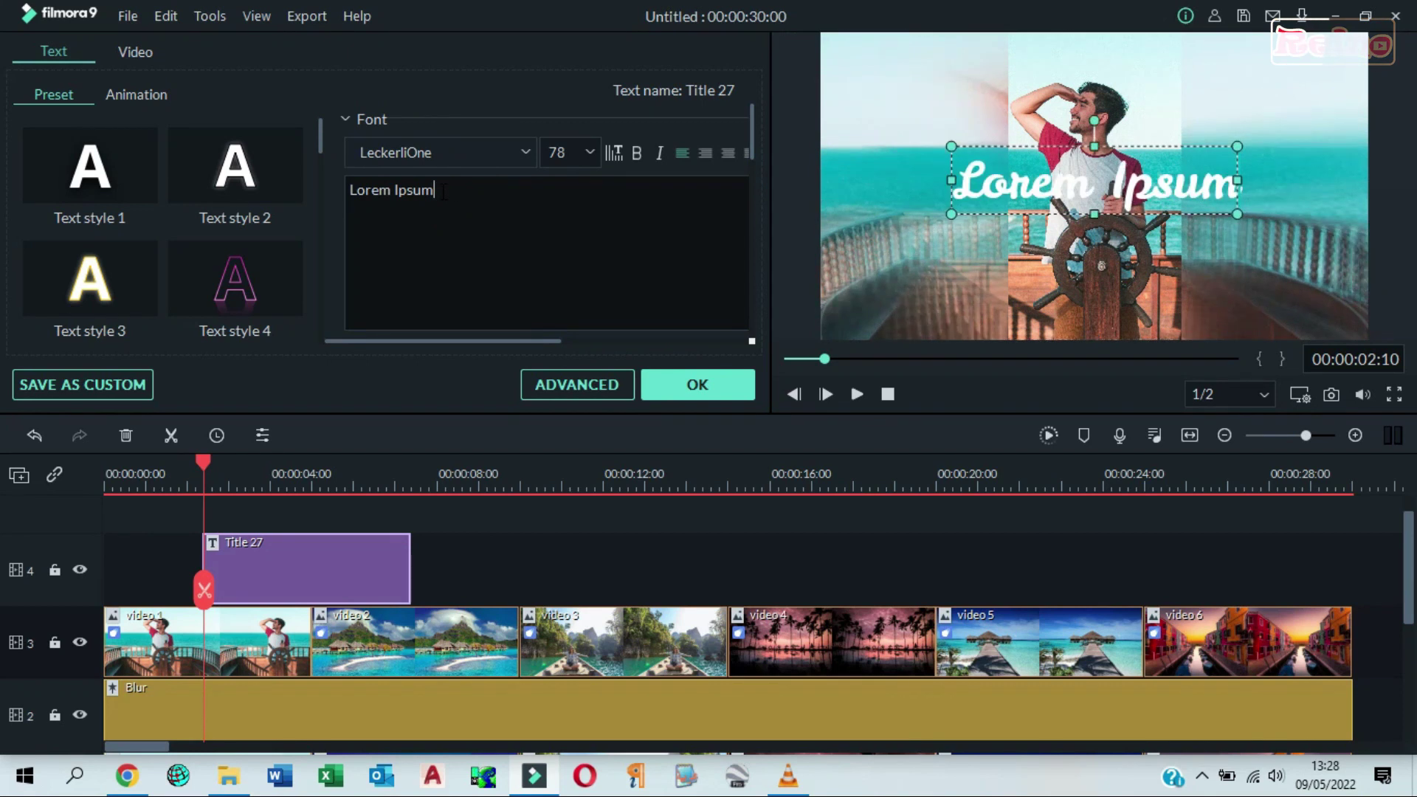
drag(443, 191, 273, 192)
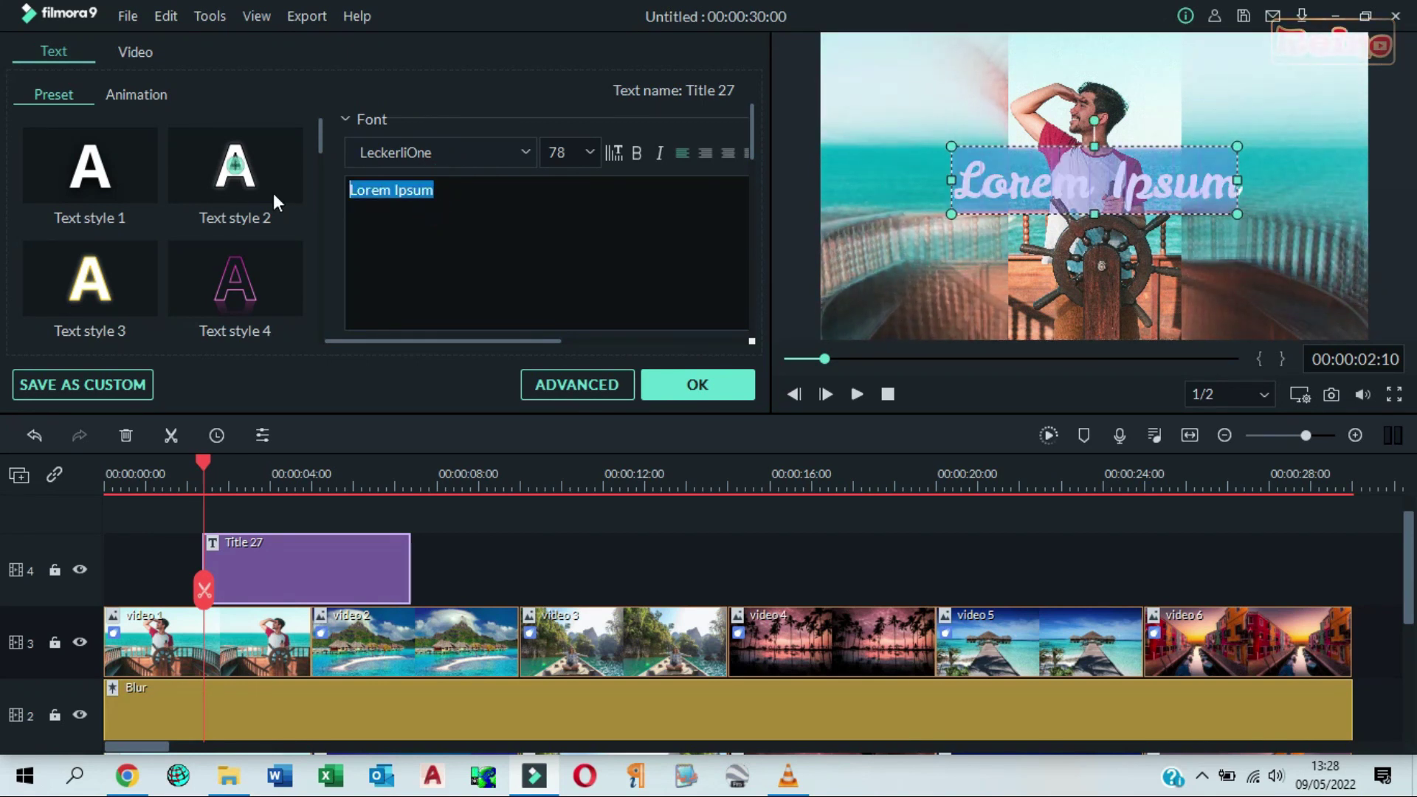
text(Vaca)
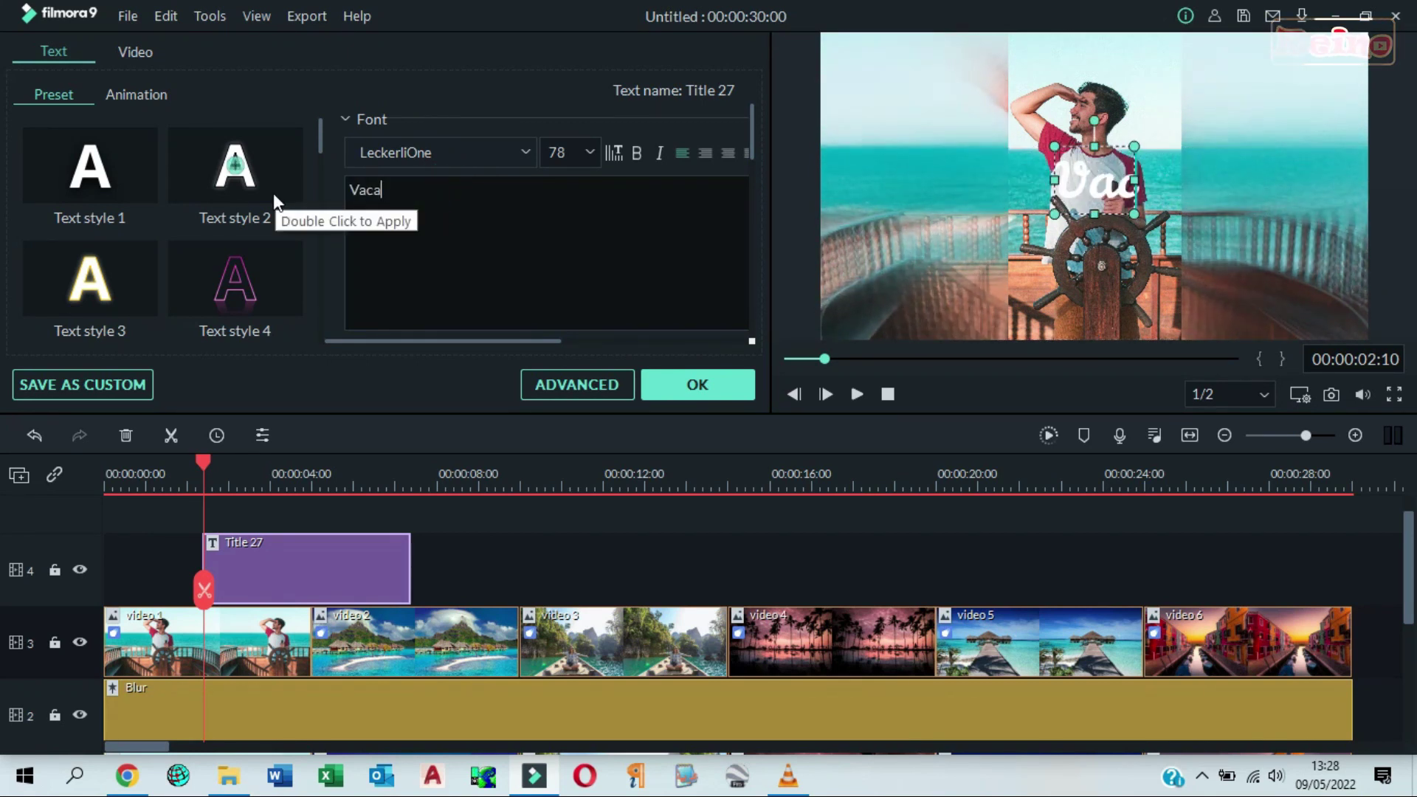
text(tion)
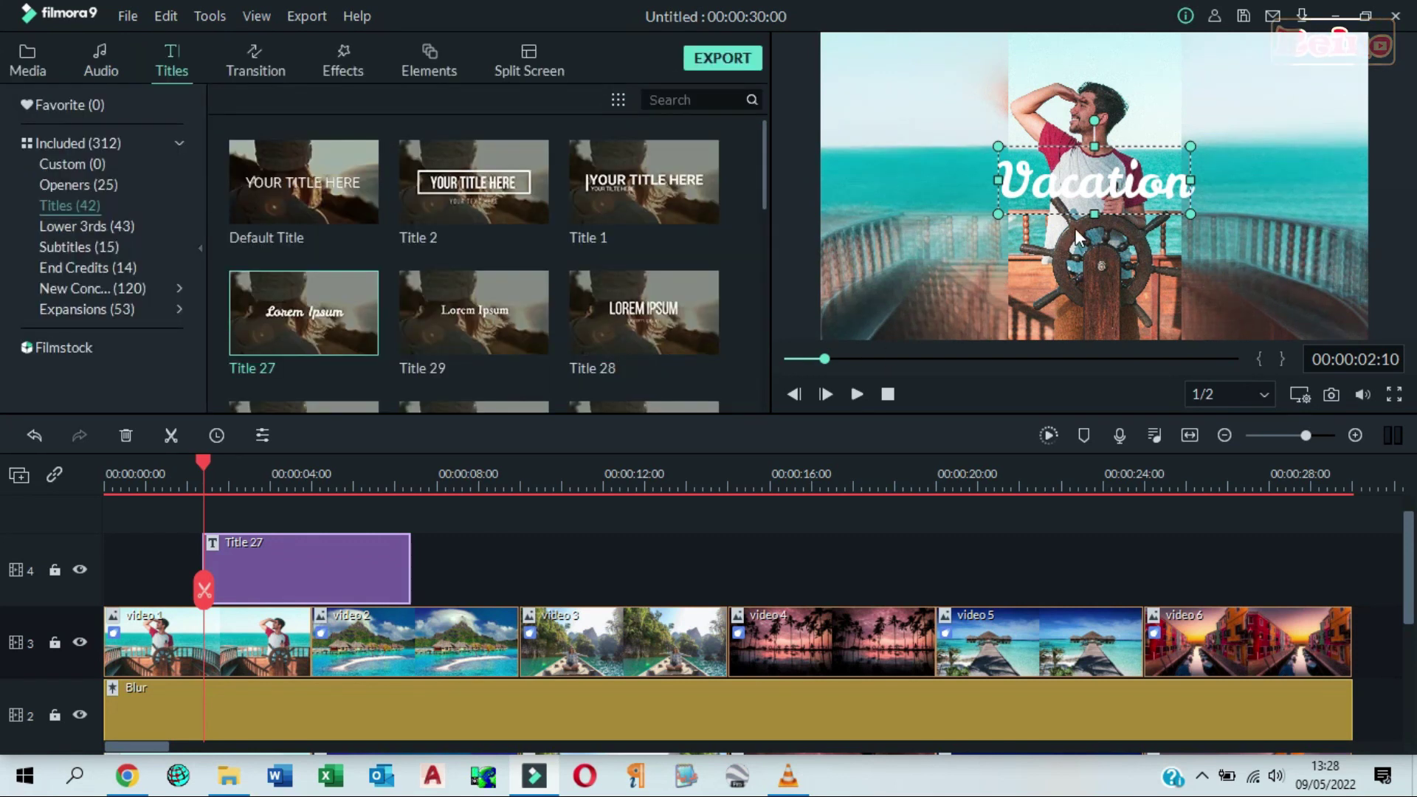
drag(1106, 183, 1120, 226)
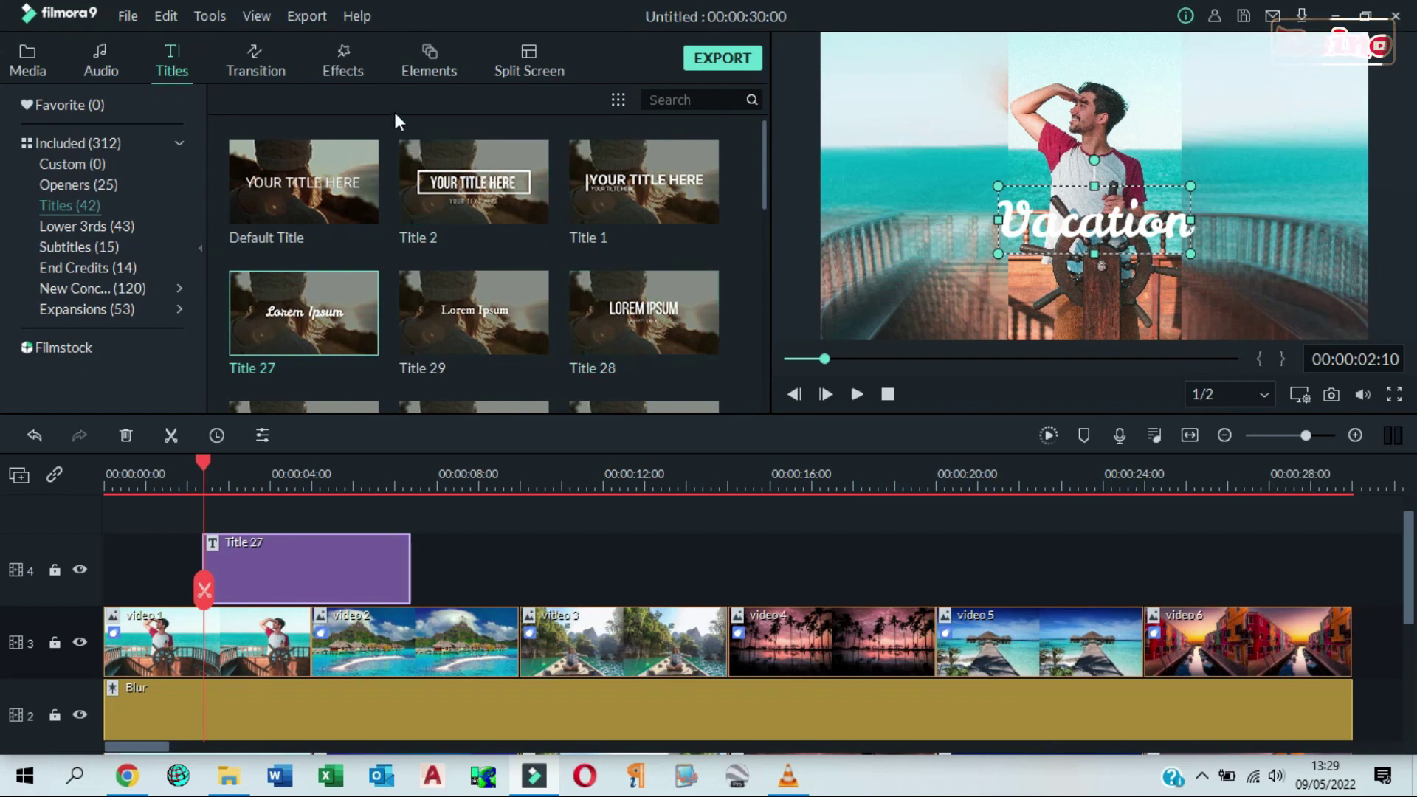
click(263, 69)
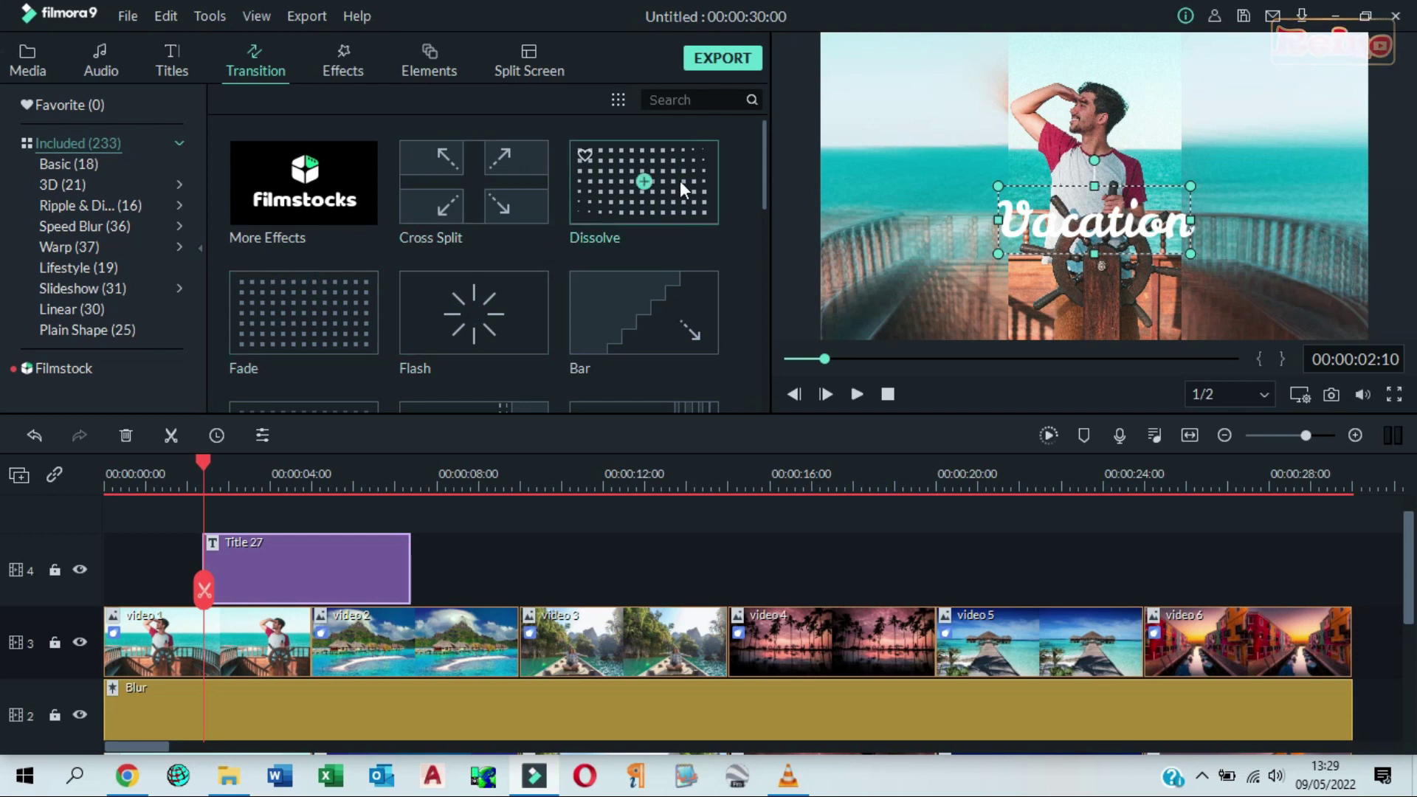
Step: Place a Dissolve transition at the end of the video 6 clip
drag(679, 188, 1295, 648)
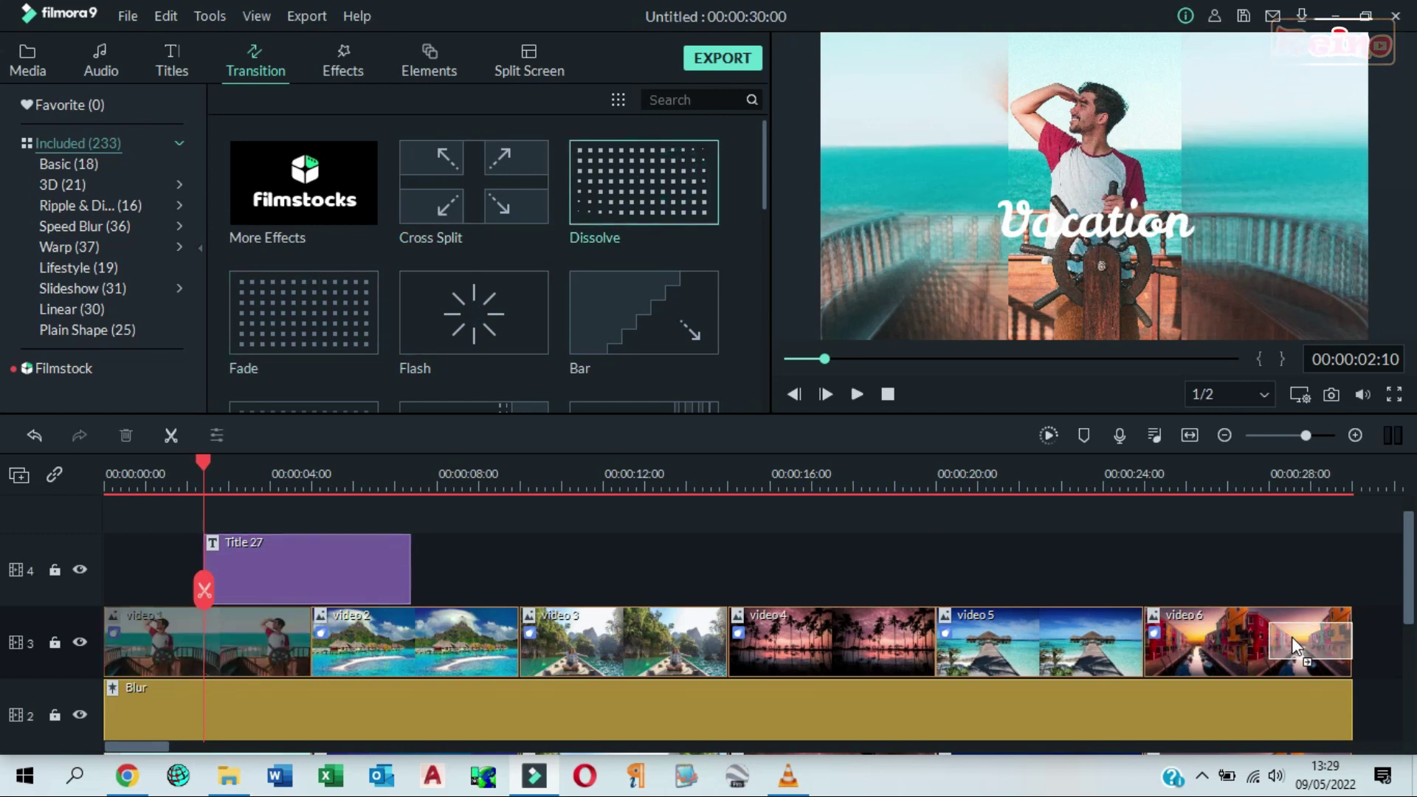
drag(1411, 558, 1406, 650)
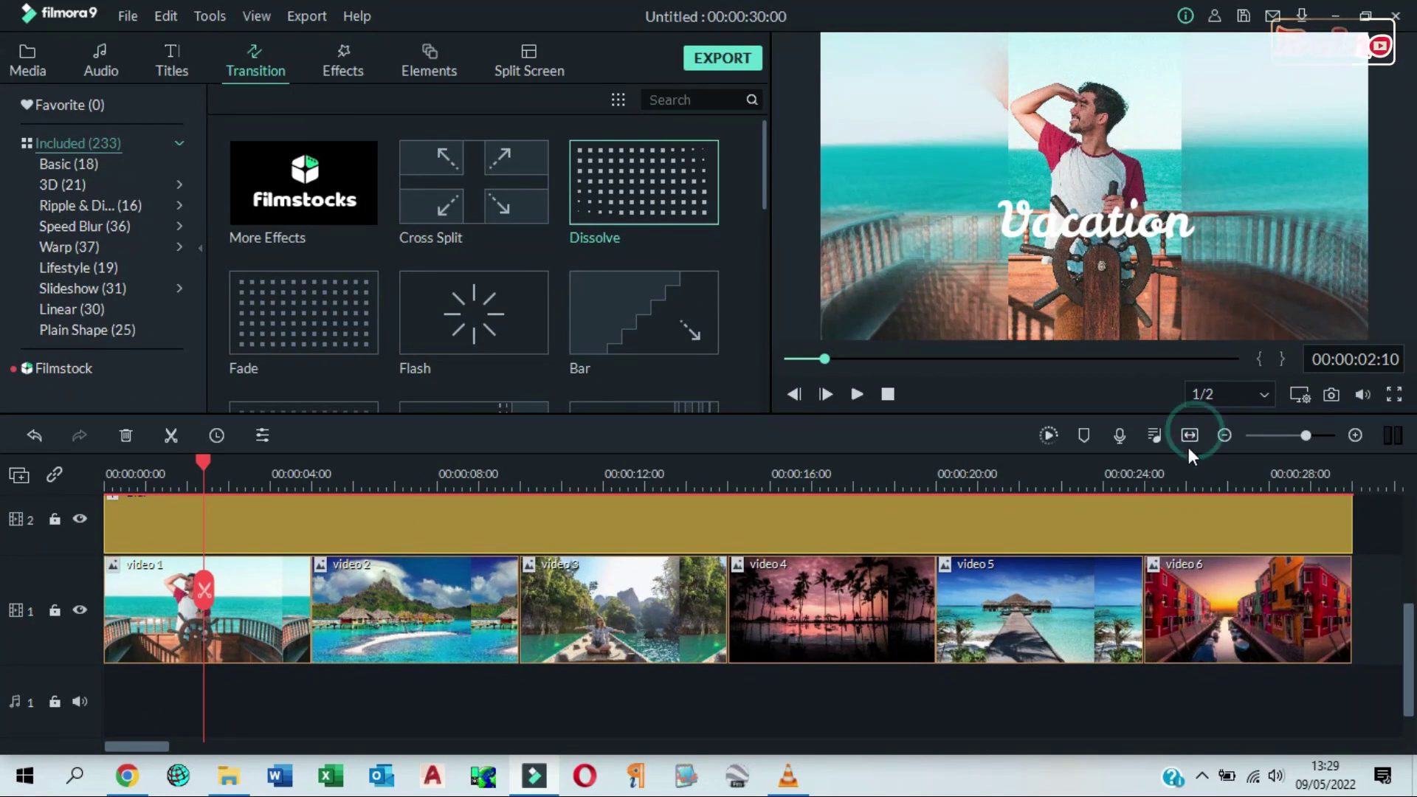
Step: Add the Meet & Fun! - Ofshane music from Media to the timeline
click(33, 56)
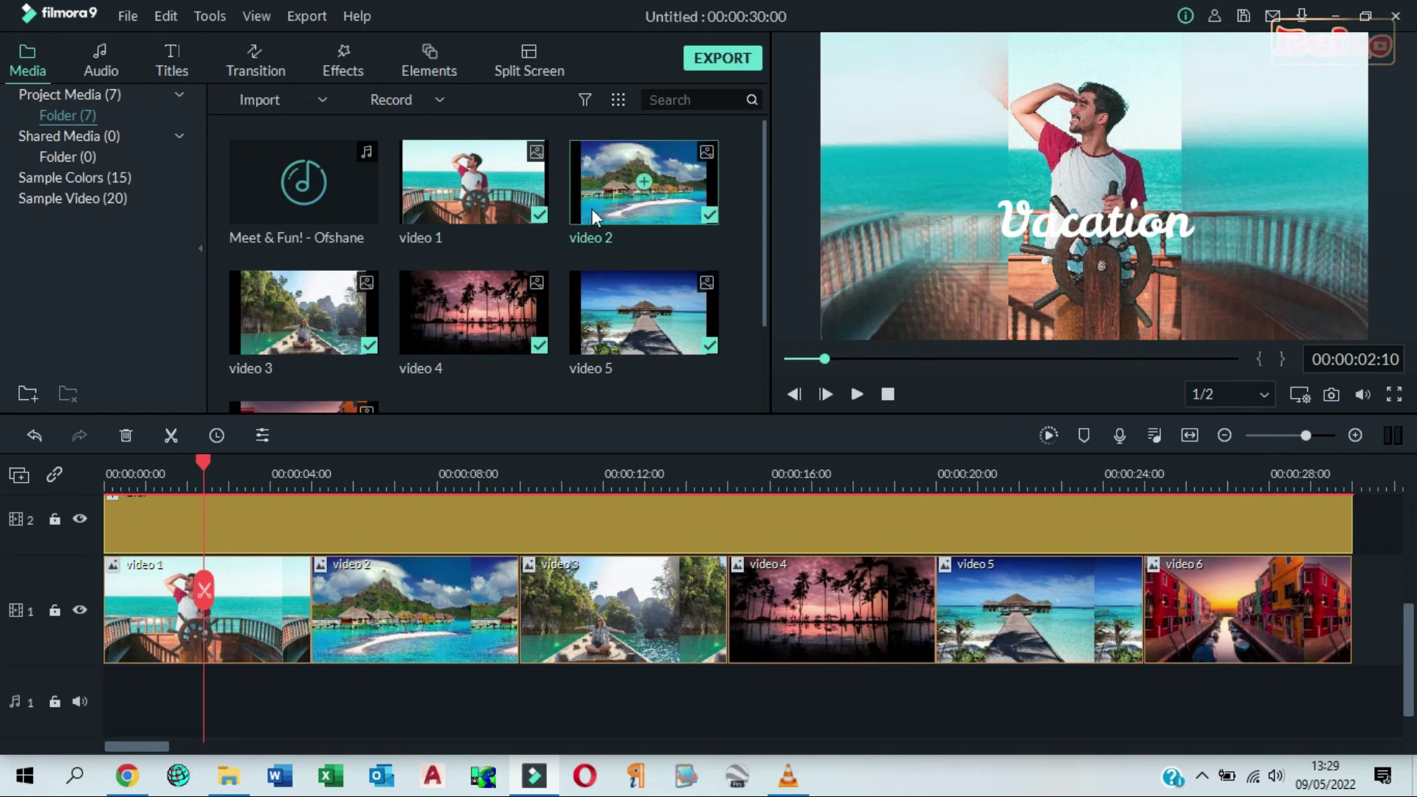
click(889, 393)
click(304, 182)
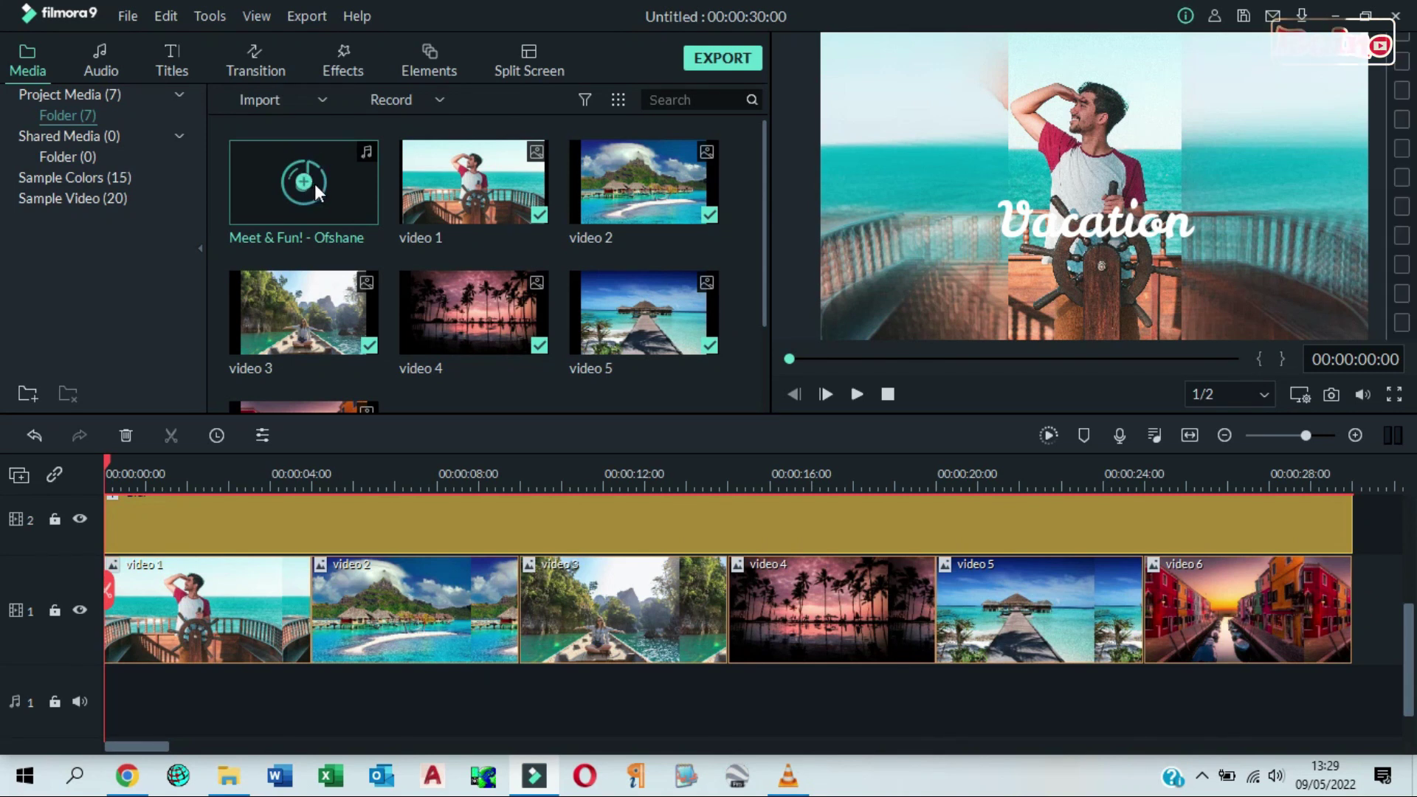
click(317, 184)
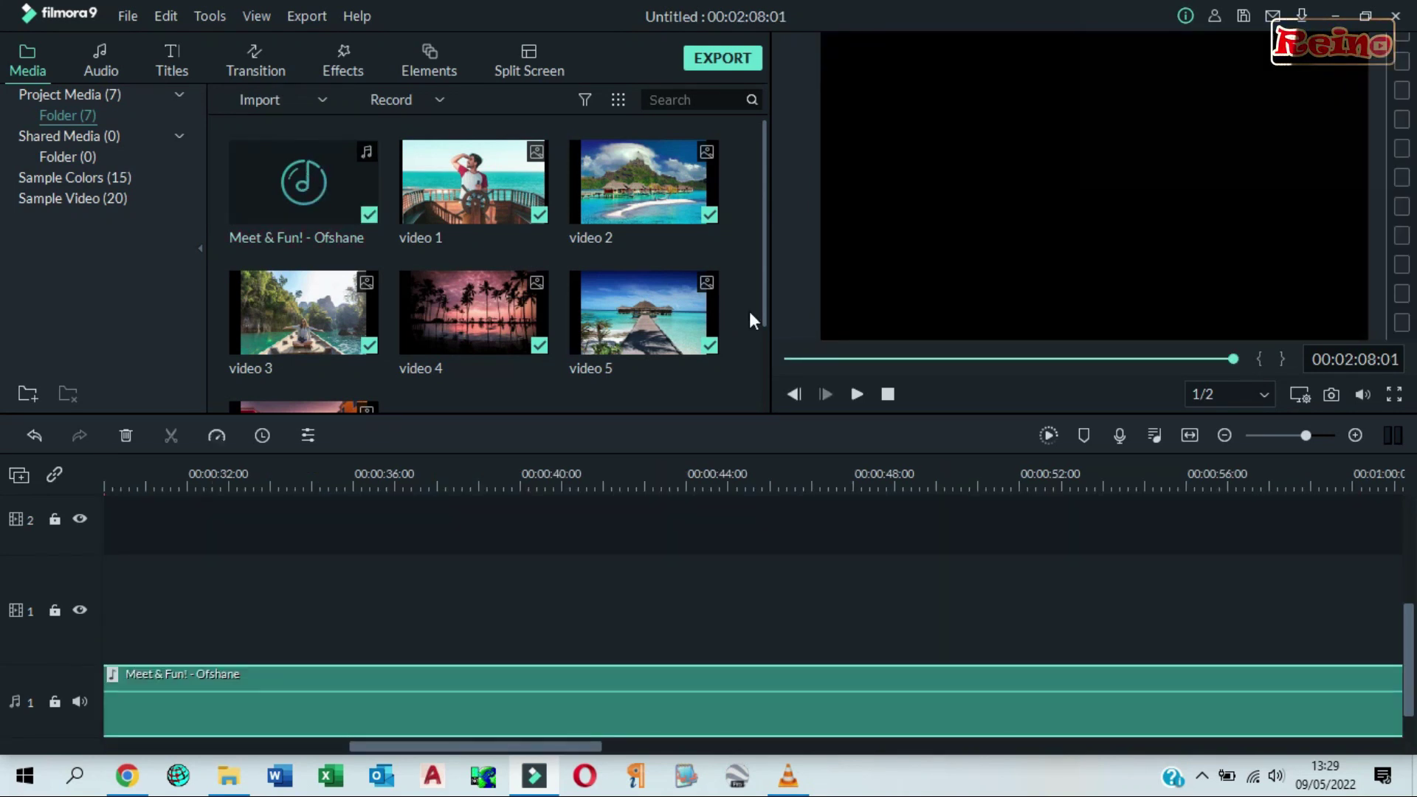
Step: Trim the music to end with video 6 at 30 seconds and start its fade-out near 00:00:24
click(1190, 436)
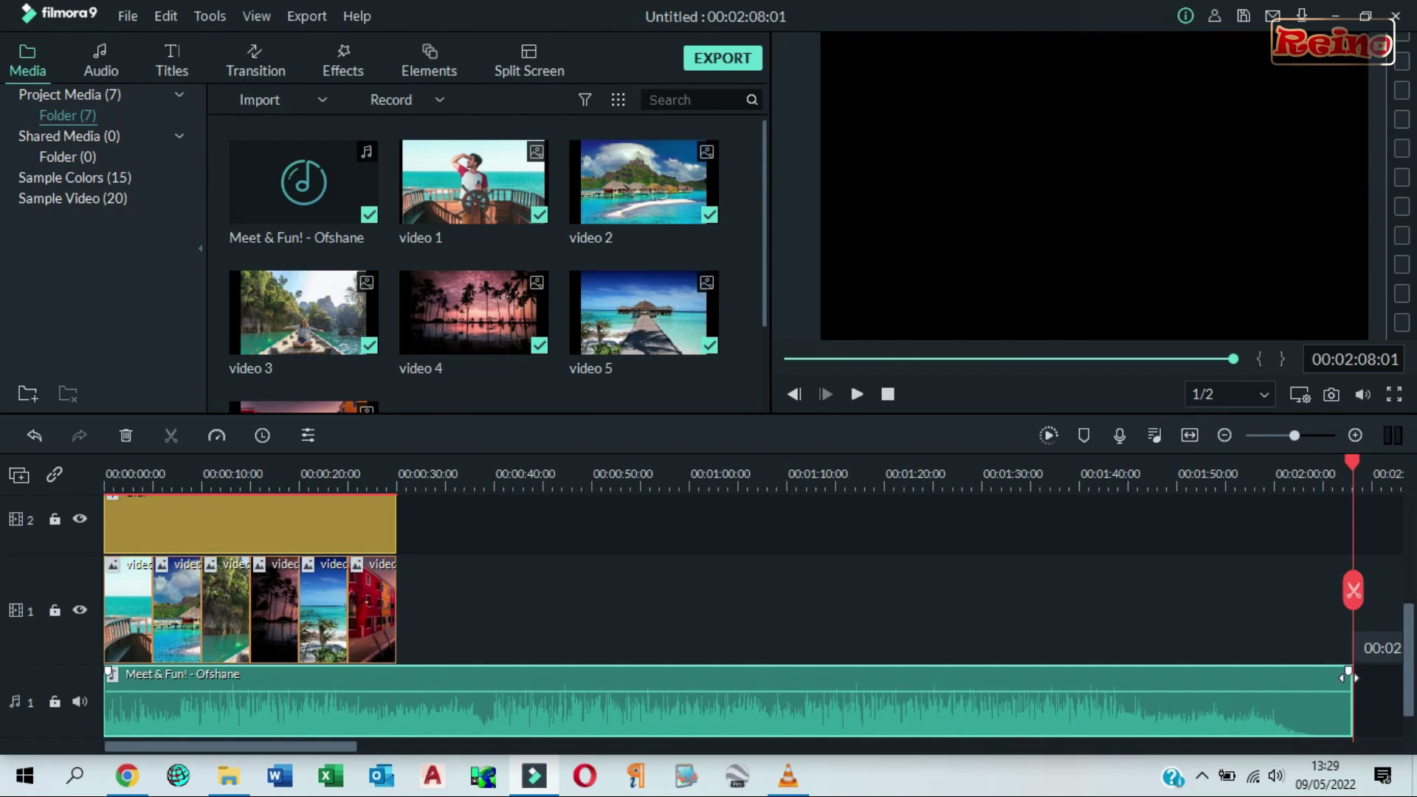
drag(1351, 679, 394, 661)
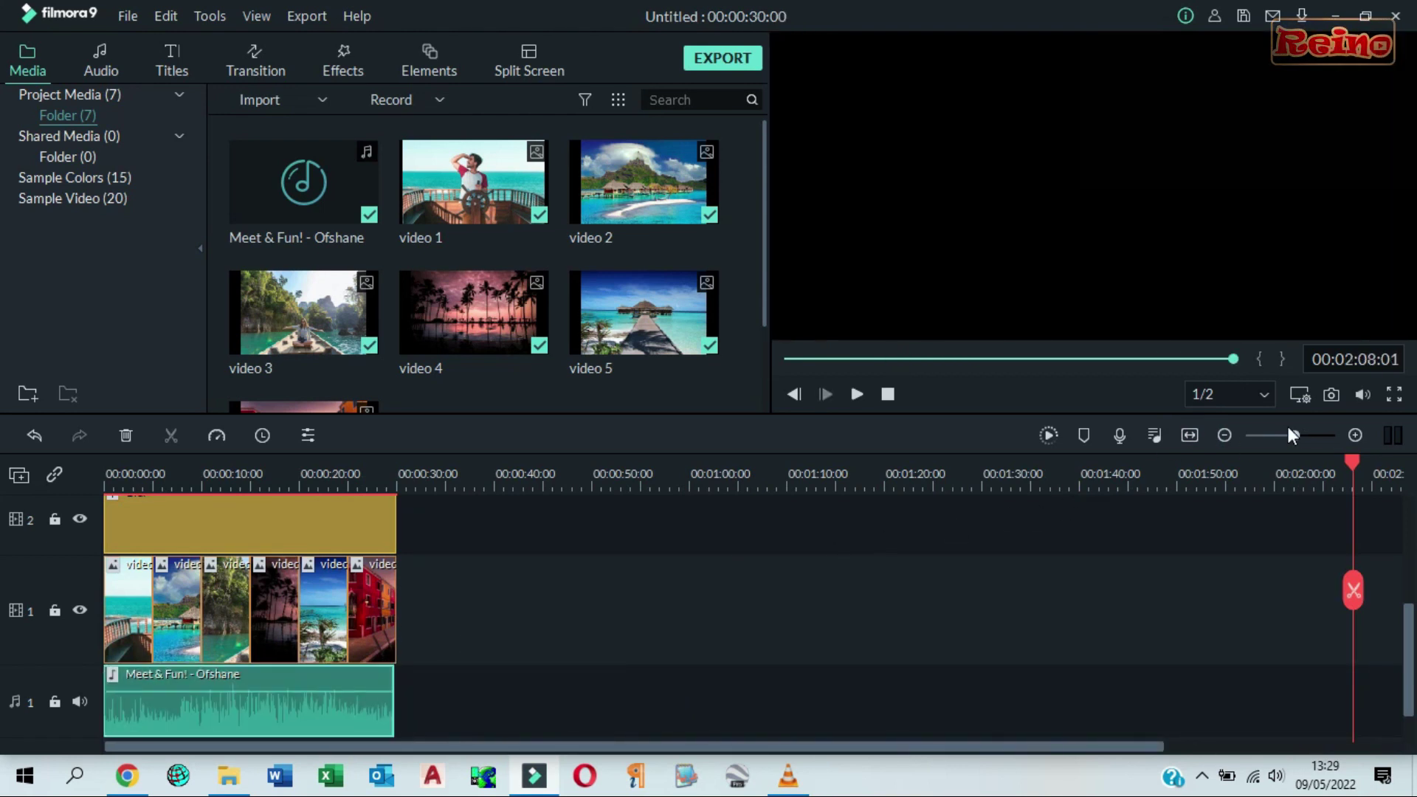
click(1355, 436)
click(1190, 435)
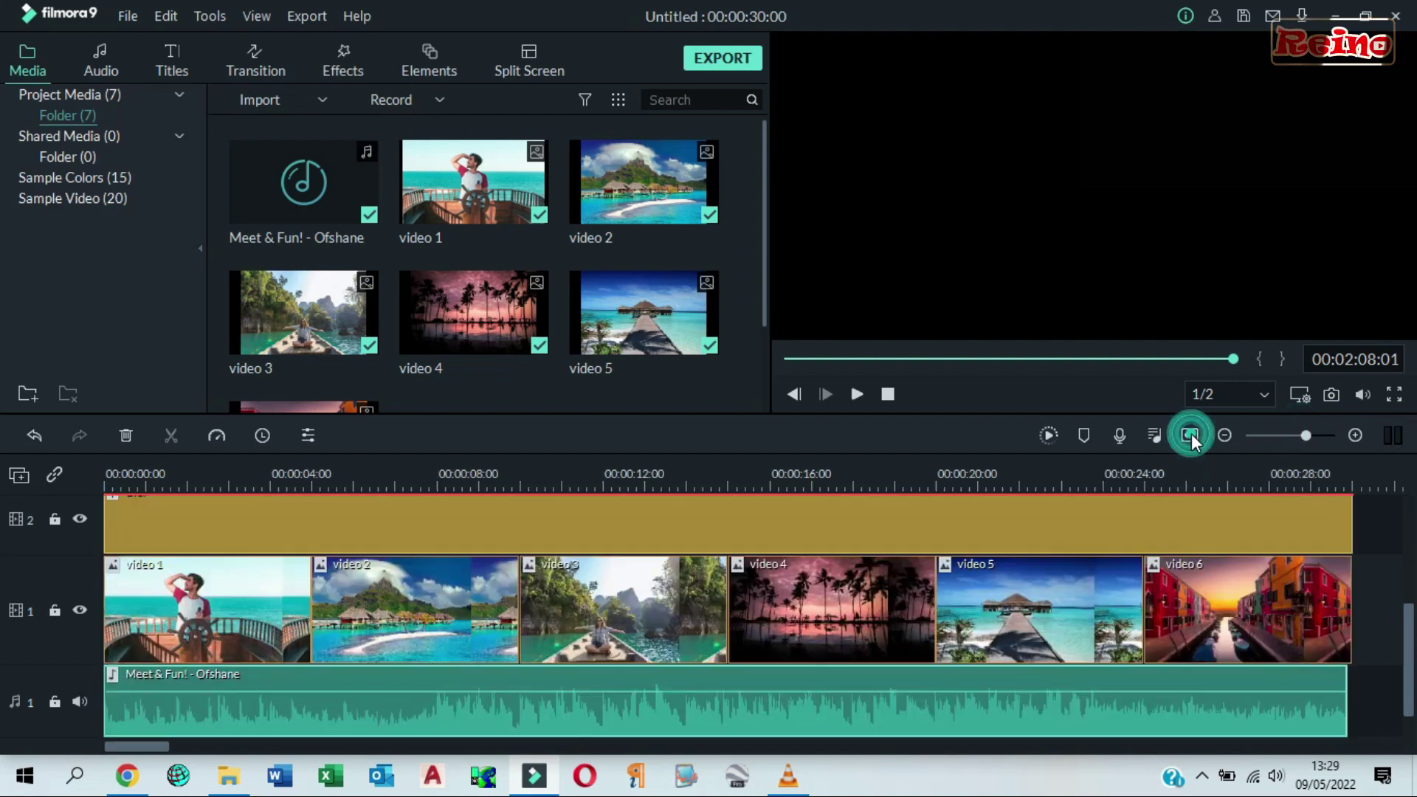
drag(1349, 696, 1353, 698)
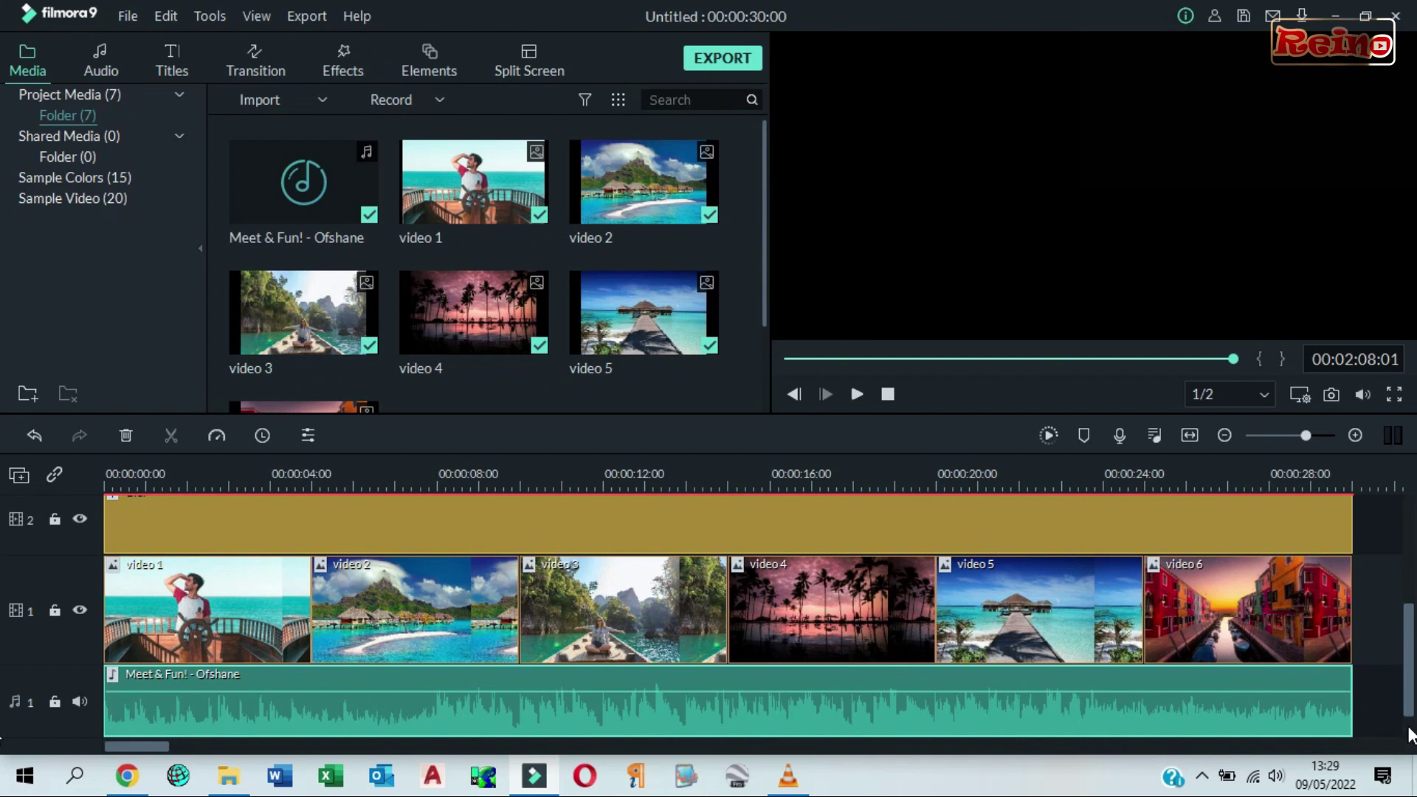
click(1349, 671)
drag(1349, 672, 1141, 670)
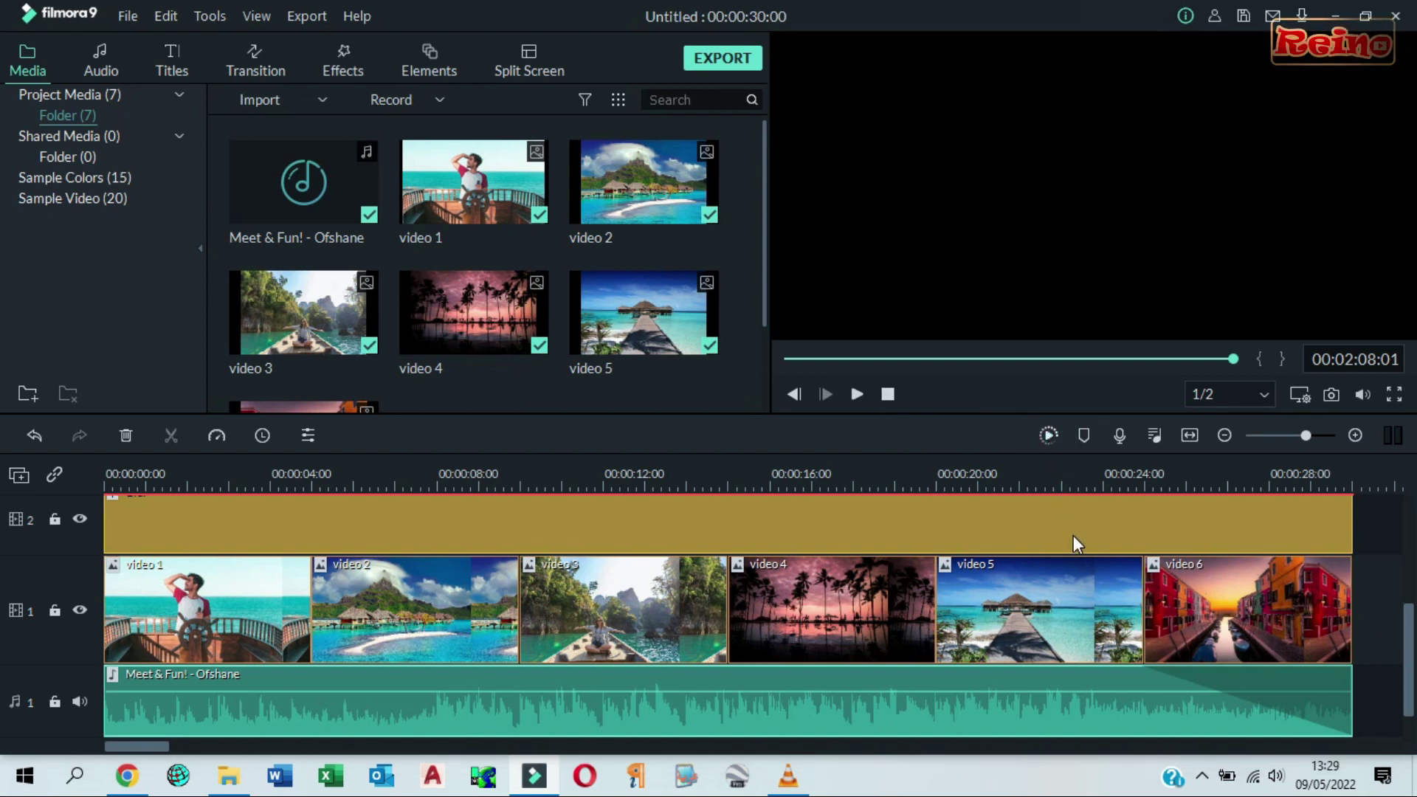
Step: Render a preview of the 30-second slideshow for smooth playback
key(Return)
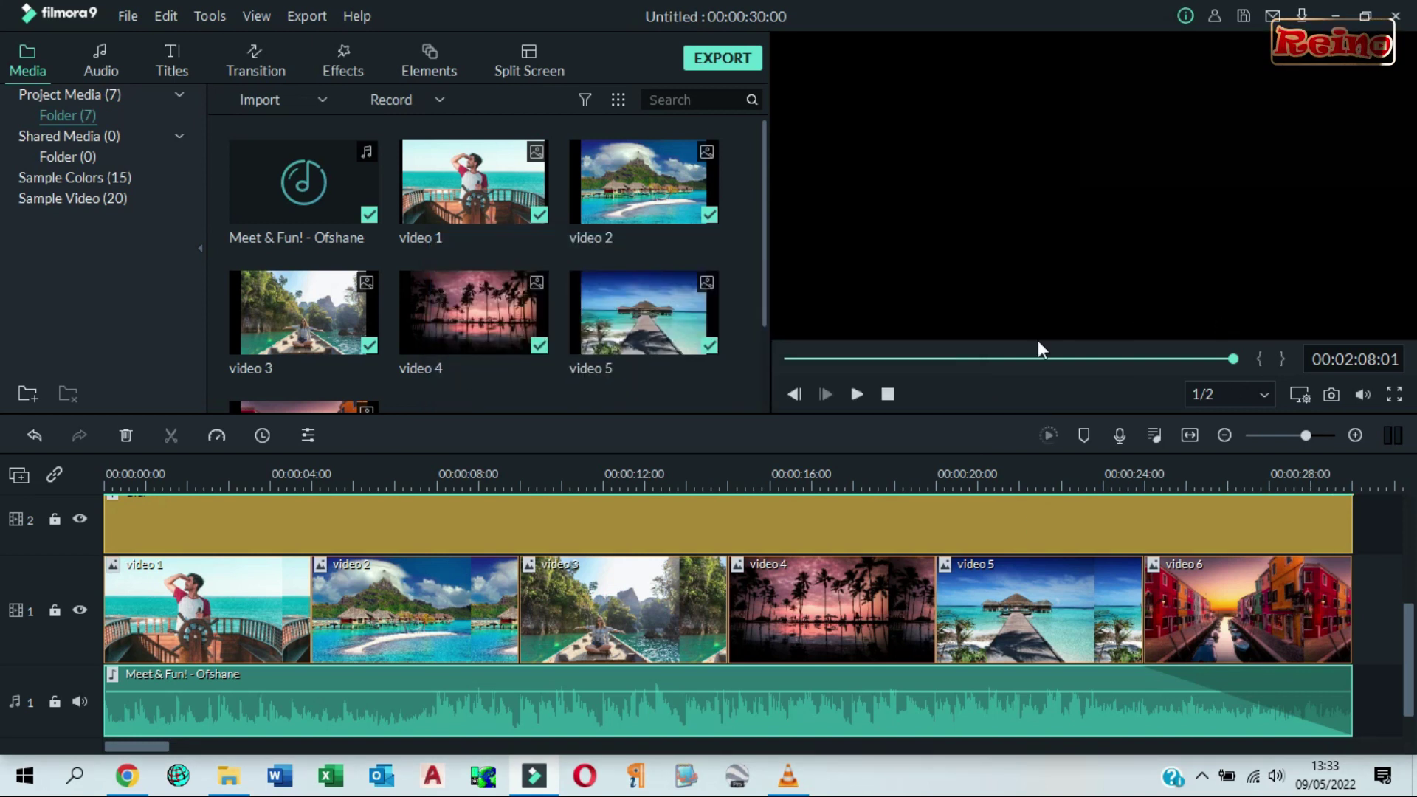
click(887, 395)
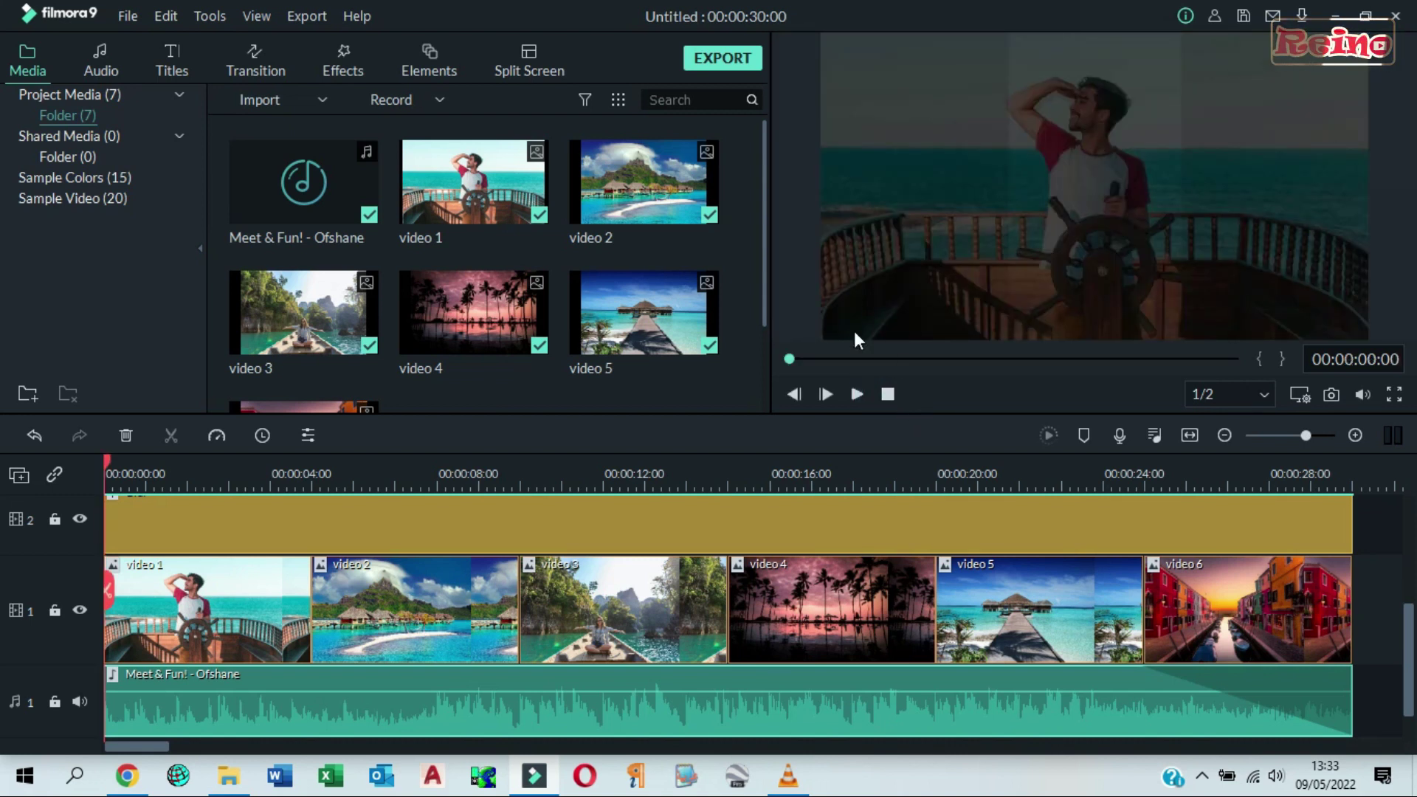
click(856, 394)
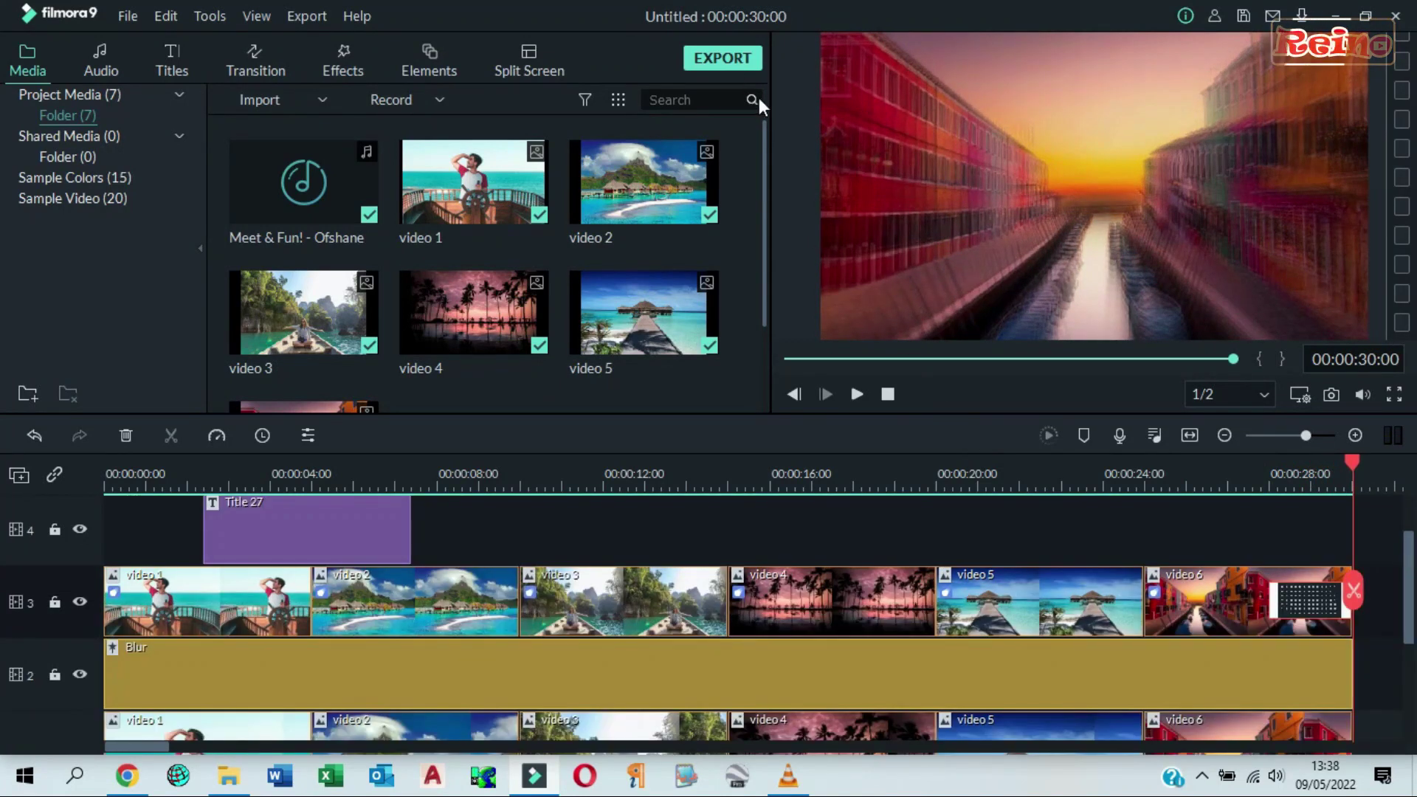
Step: Export the slideshow as an MP4 named 'vacation' to the Desktop
click(742, 65)
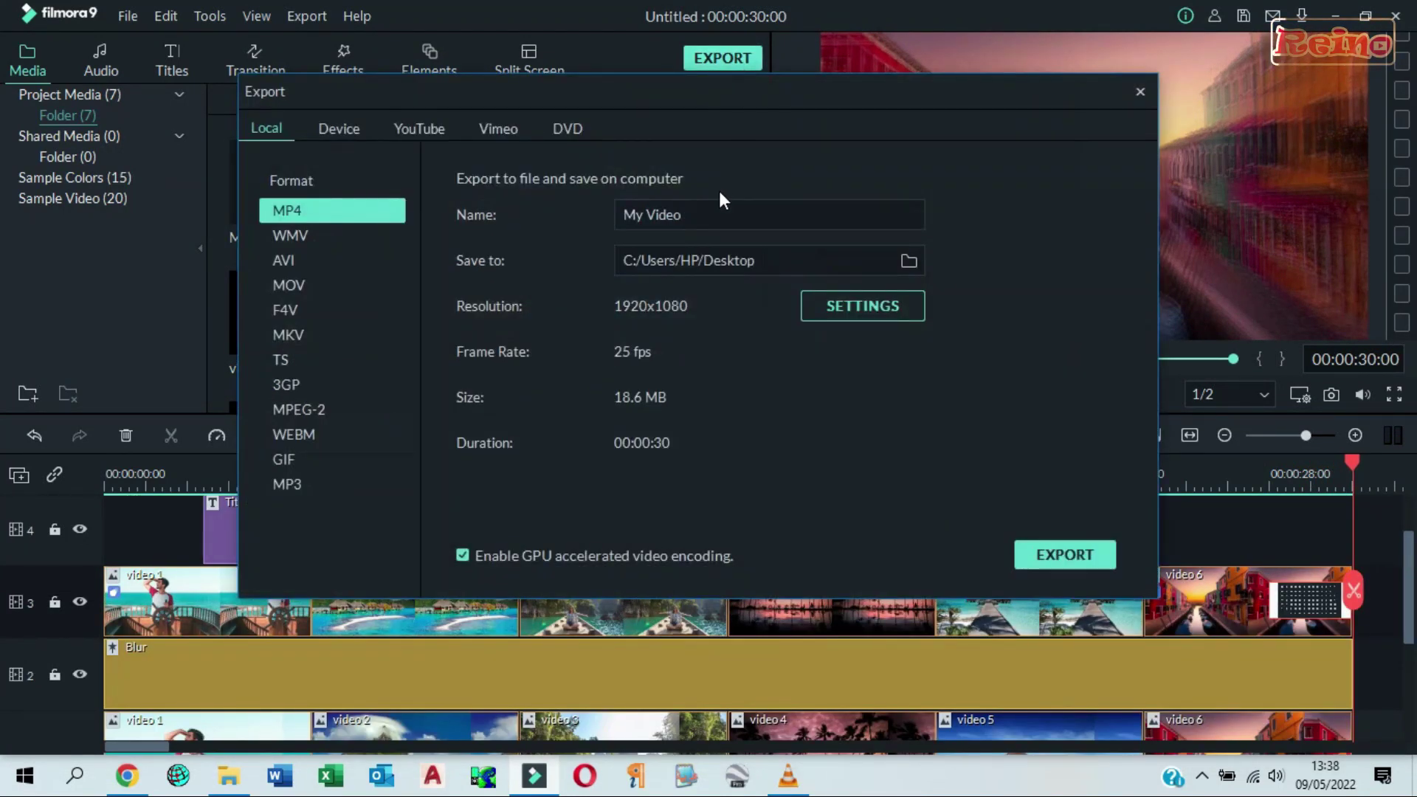
drag(702, 214, 524, 207)
text(vacation)
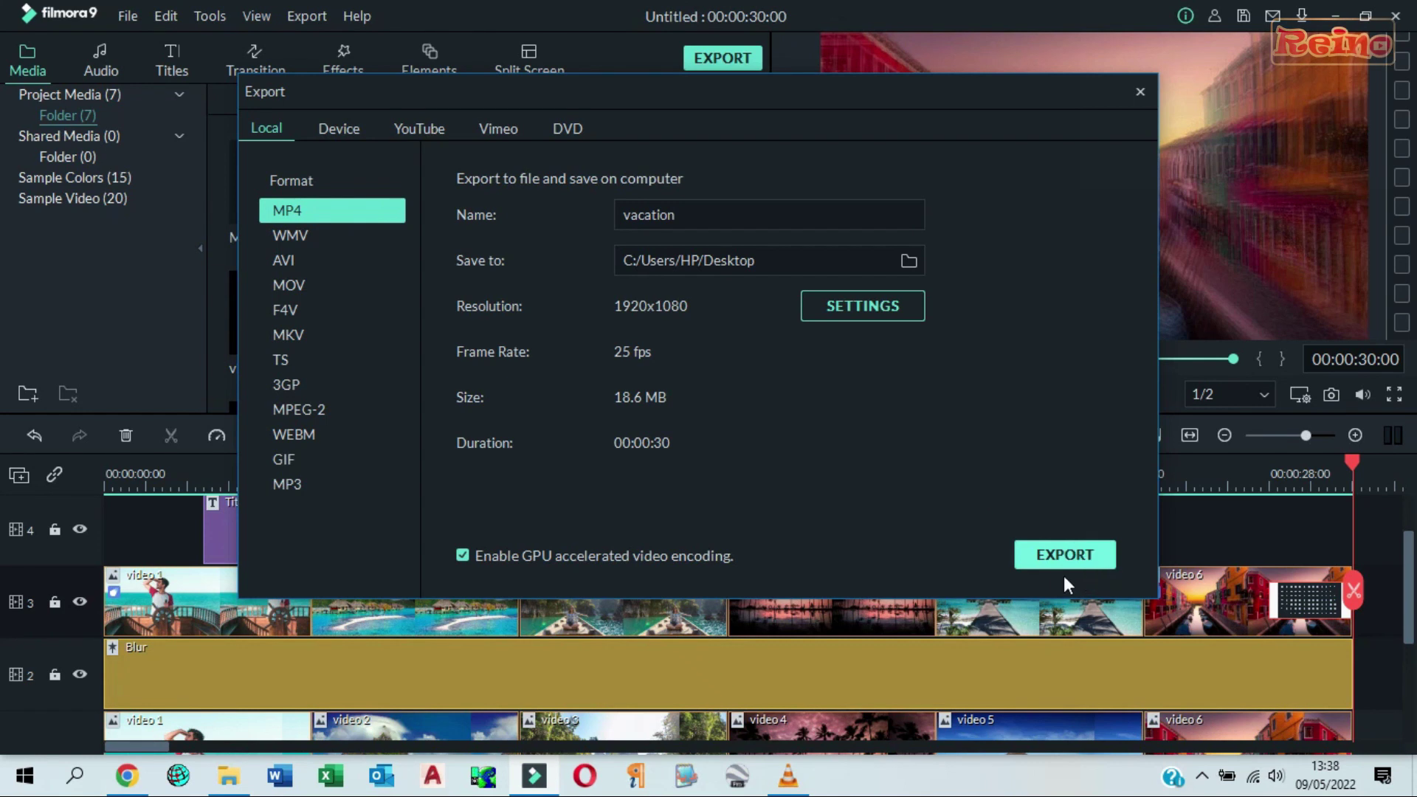
click(1024, 568)
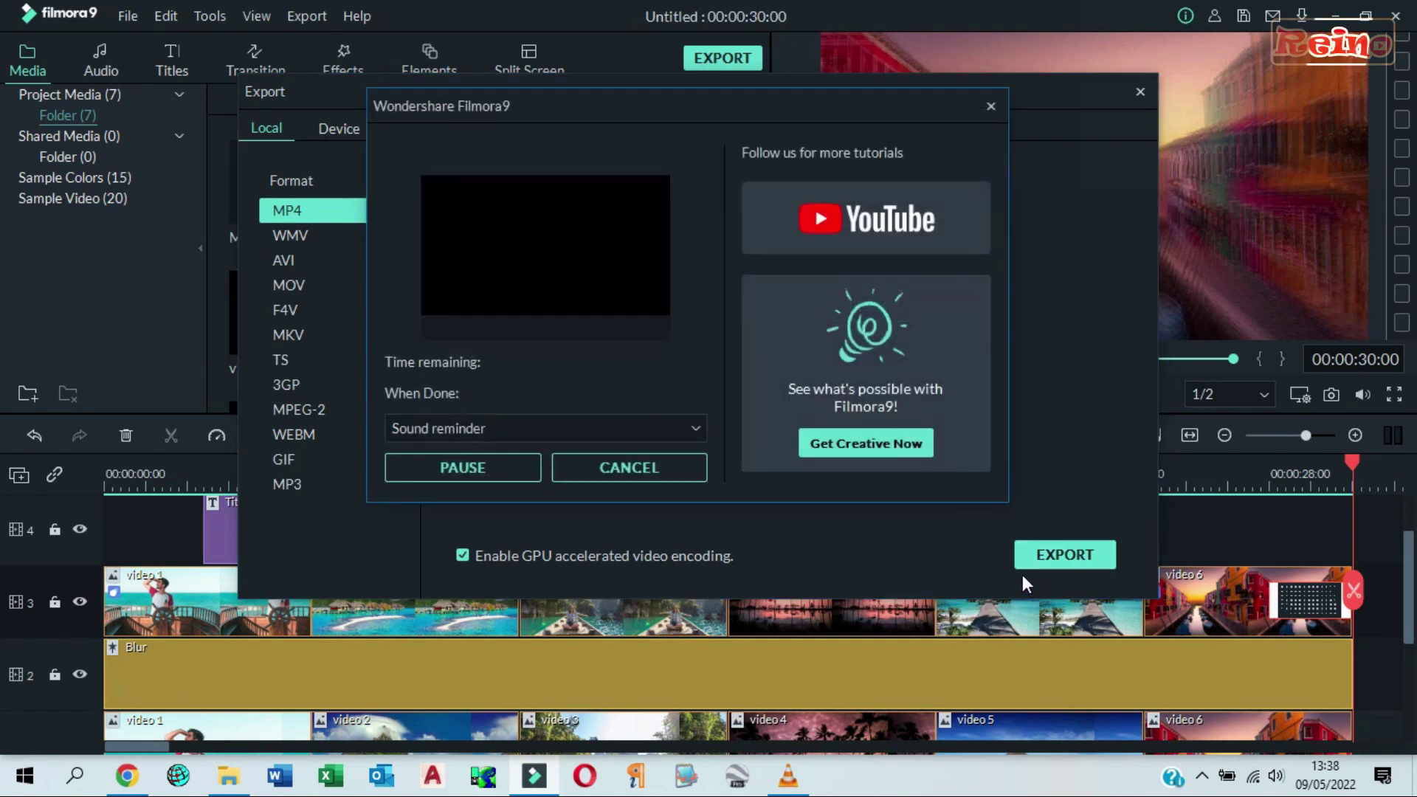